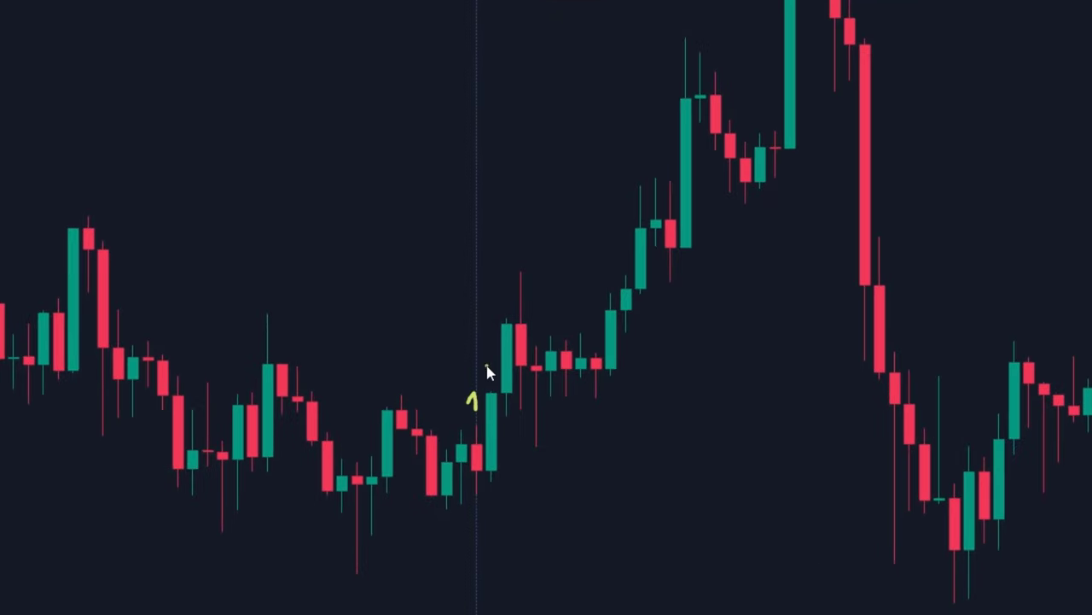
Number the session's second candle 2 and draw horizontal lines from the first candle's low and the second candle's high.
{"action": "left_click_drag", "start_coordinate": [485, 360], "coordinate": [495, 381]}
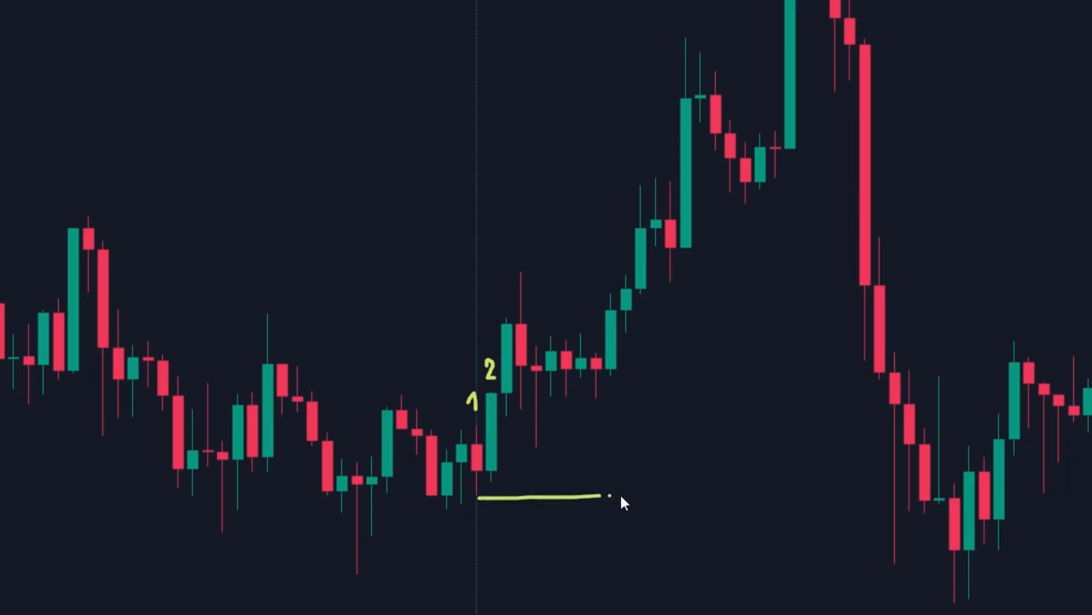
{"action": "left_click_drag", "start_coordinate": [621, 501], "coordinate": [901, 501]}
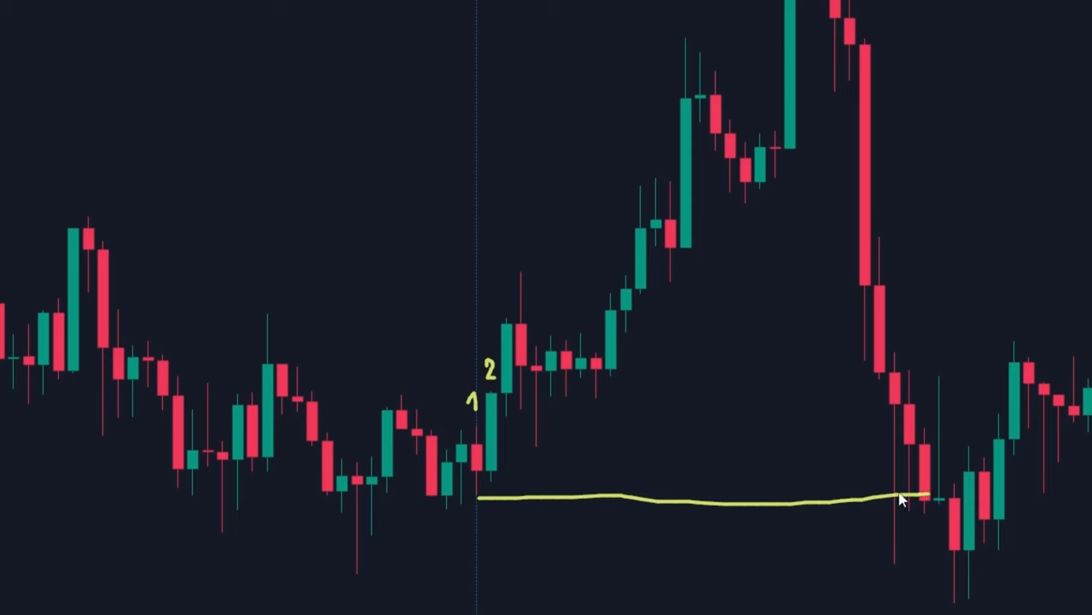
{"action": "left_click_drag", "start_coordinate": [492, 391], "coordinate": [712, 396]}
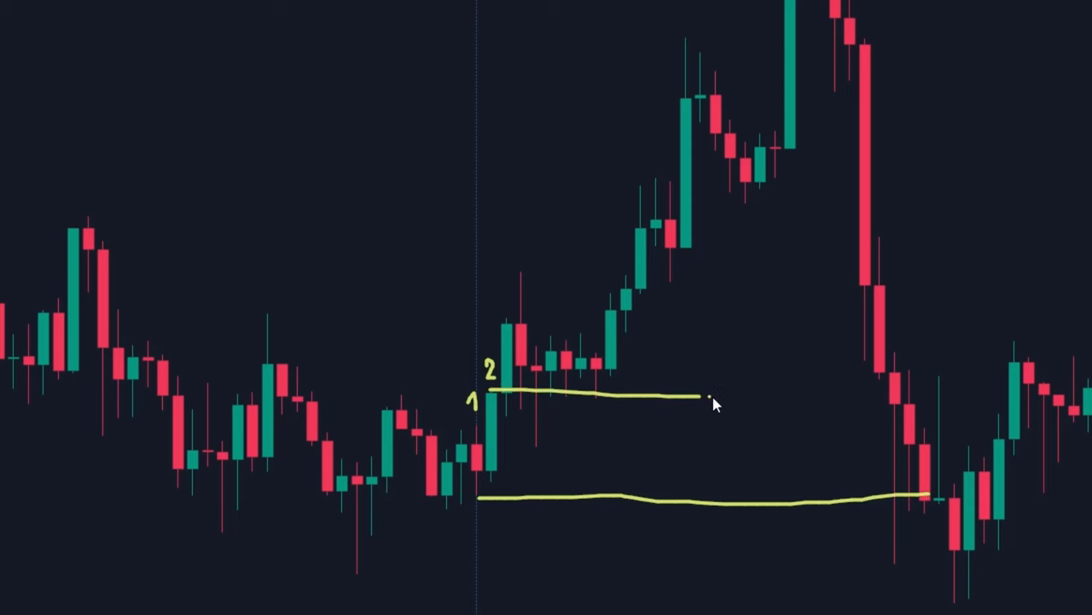
{"action": "left_click_drag", "start_coordinate": [811, 404], "coordinate": [908, 404]}
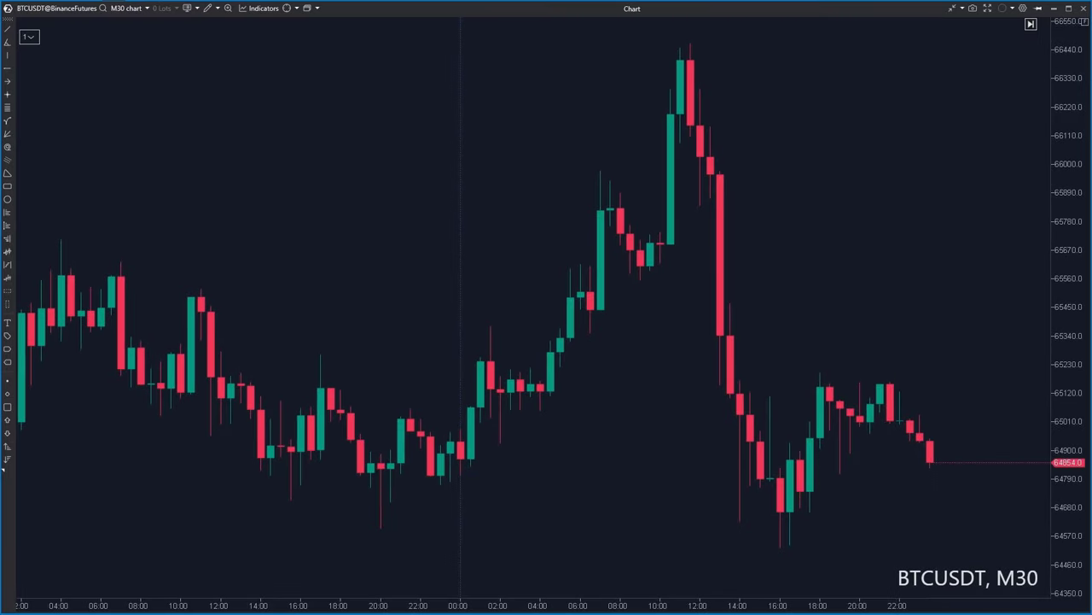
Search the indicators for "initial", add Initial Balance to the chart, and move the settings window aside to uncover the candles.
{"action": "right_click", "coordinate": [303, 130]}
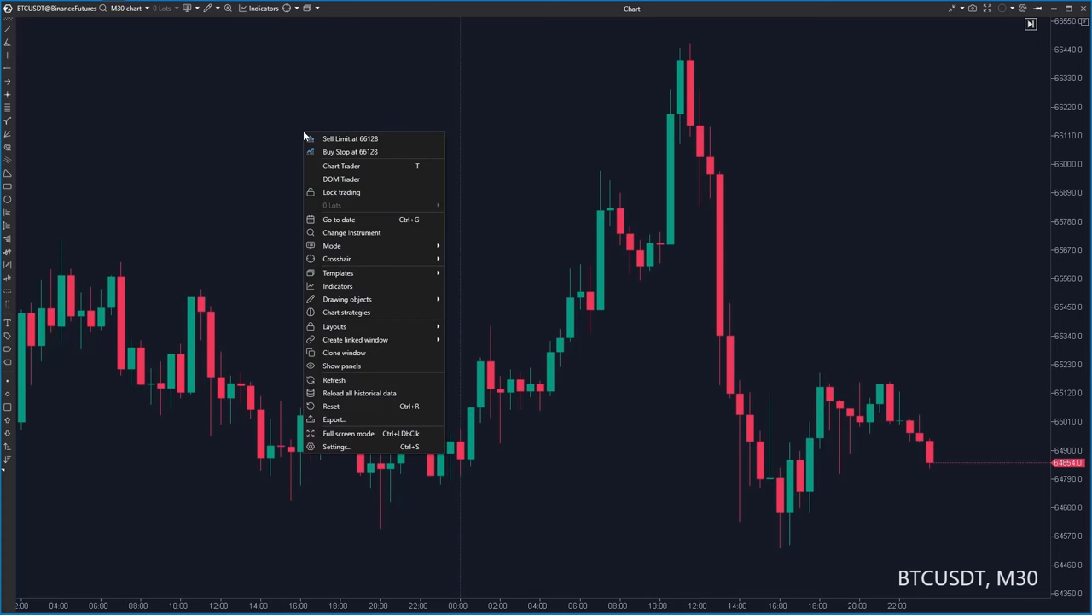
{"action": "left_click", "coordinate": [337, 286]}
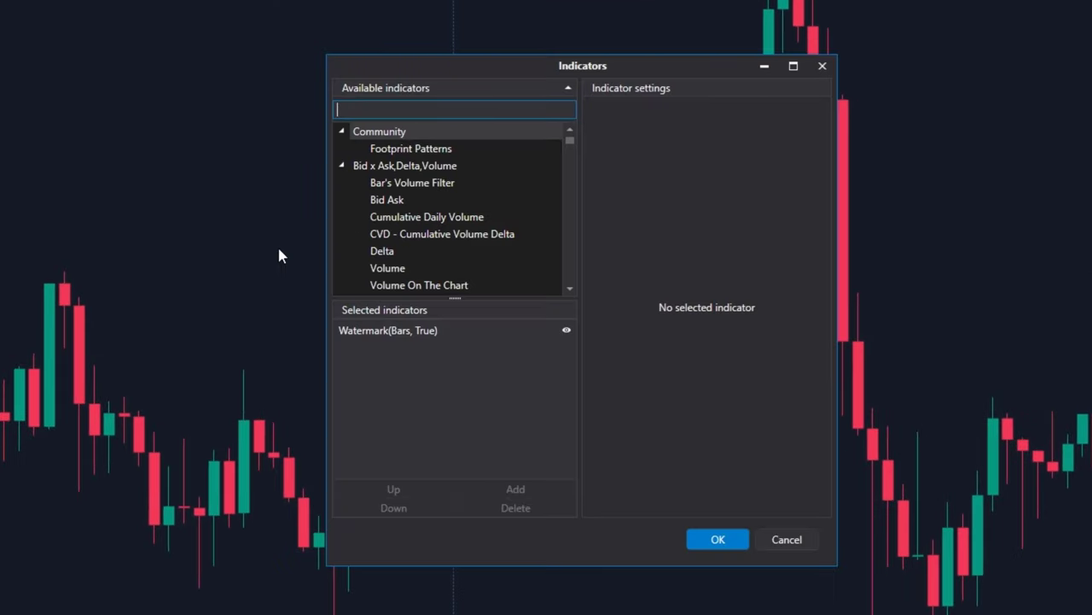
{"action": "type", "text": "initial"}
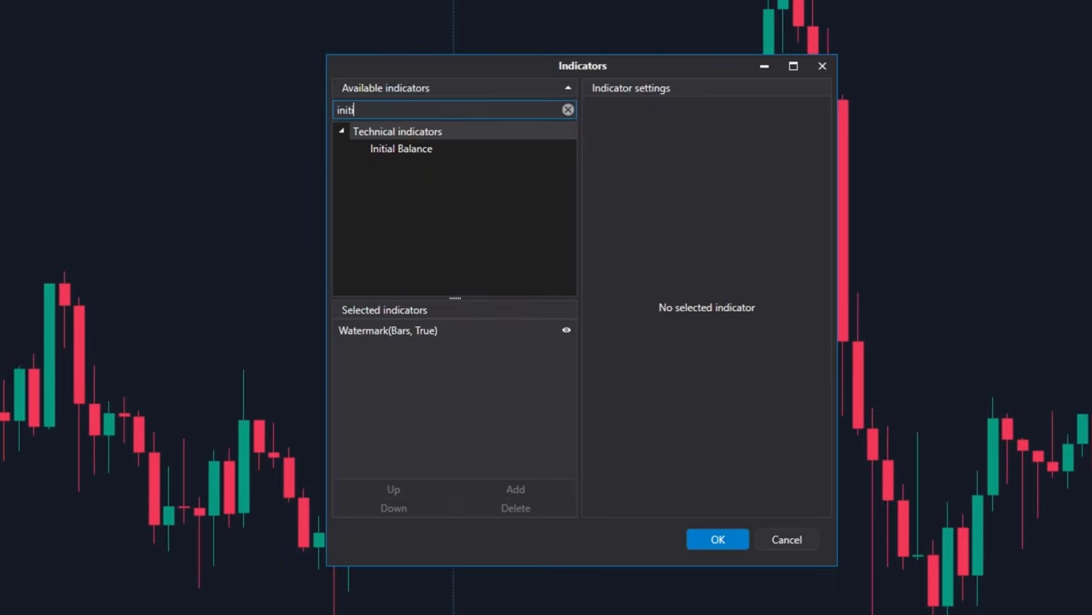
{"action": "left_click", "coordinate": [429, 149]}
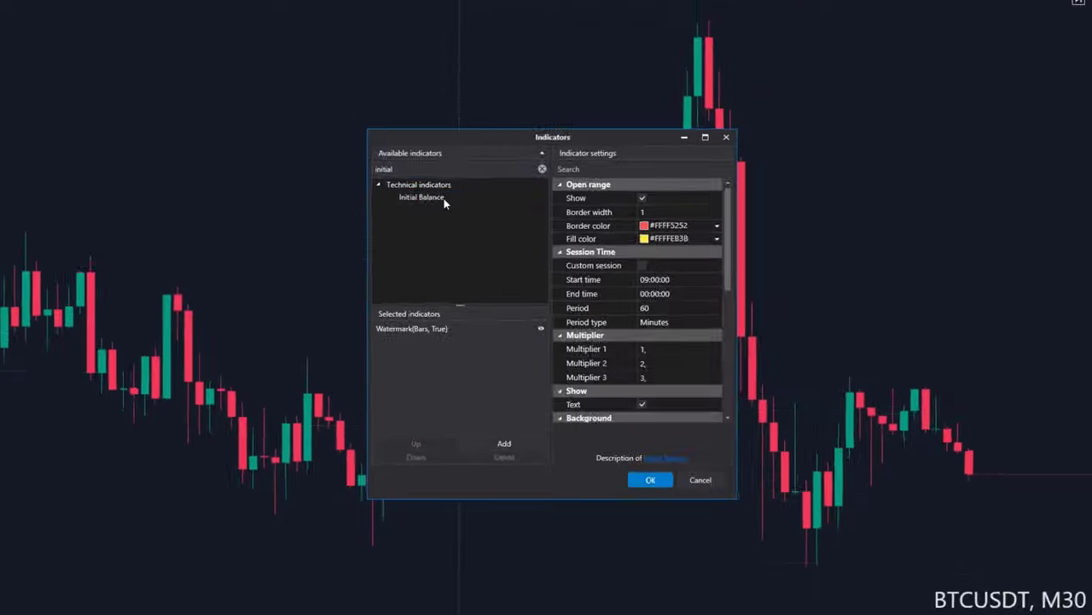
{"action": "double_click", "coordinate": [424, 197]}
{"action": "mouse_move", "coordinate": [552, 496]}
{"action": "left_mouse_down"}
{"action": "mouse_move", "coordinate": [64, 444]}
{"action": "mouse_move", "coordinate": [8, 382]}
{"action": "mouse_move", "coordinate": [8, 607]}
{"action": "left_mouse_up"}
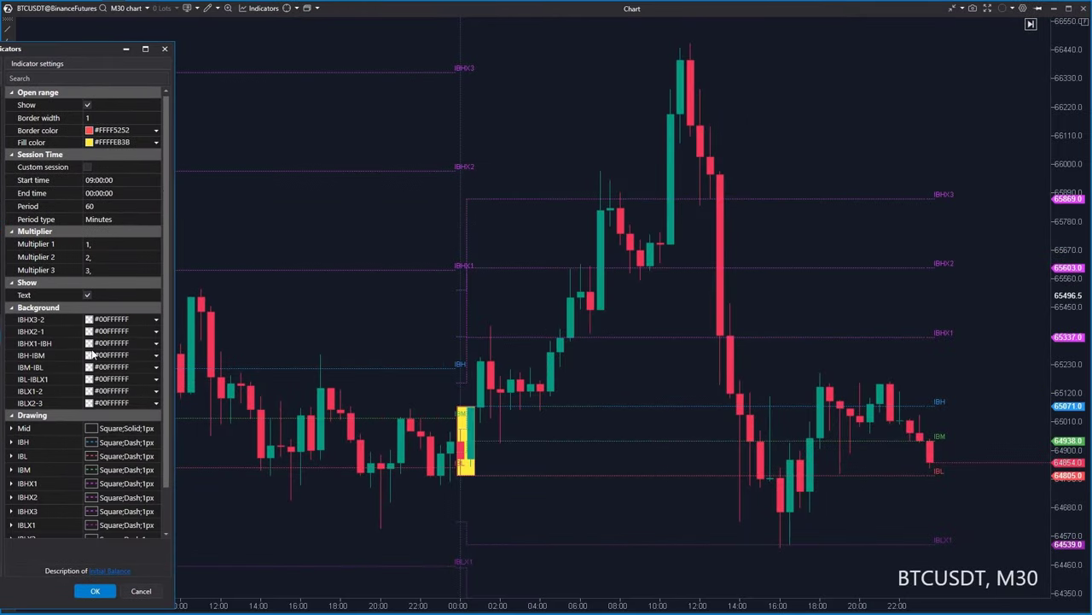
Switch off Scale for the Mid line and inspect the IBH line's drawing settings.
{"action": "left_click", "coordinate": [15, 318]}
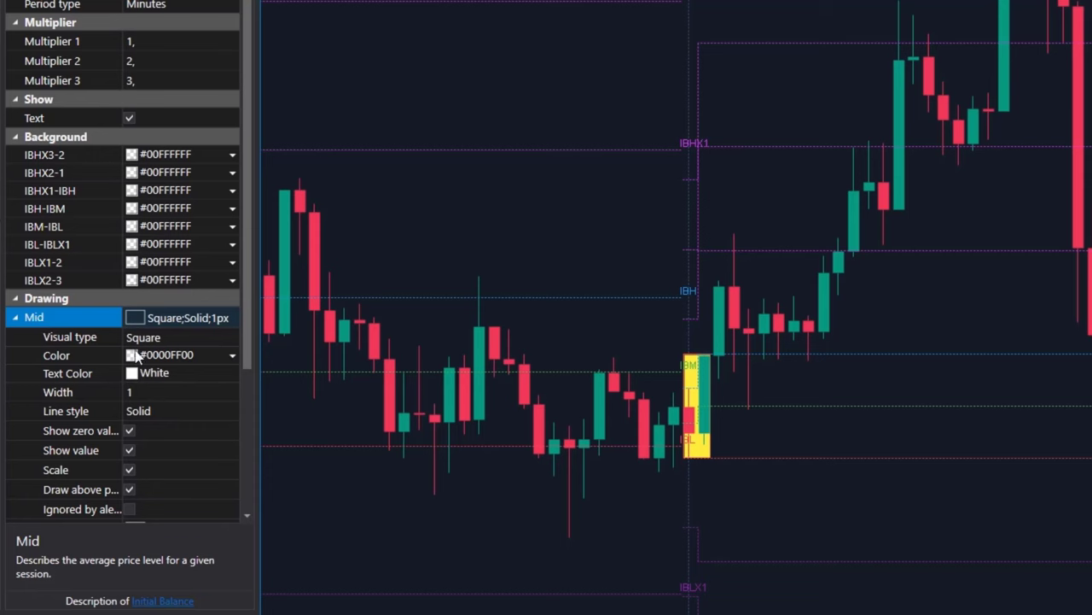
{"action": "left_click", "coordinate": [136, 355]}
{"action": "key", "text": "Escape"}
{"action": "left_click", "coordinate": [130, 468]}
{"action": "left_click", "coordinate": [15, 316]}
{"action": "left_click", "coordinate": [15, 338]}
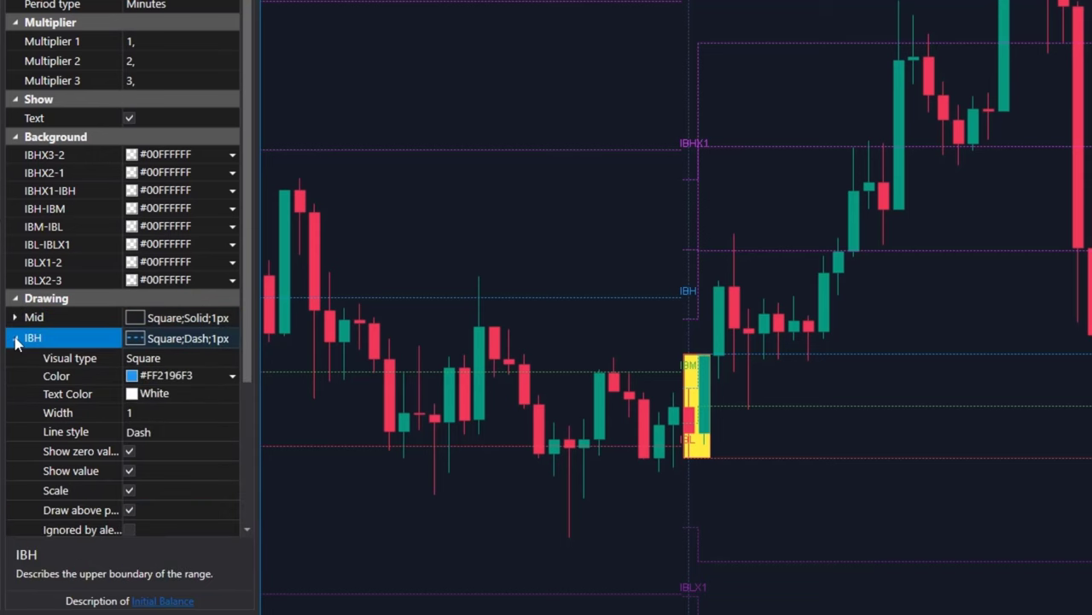
{"action": "left_click", "coordinate": [15, 338]}
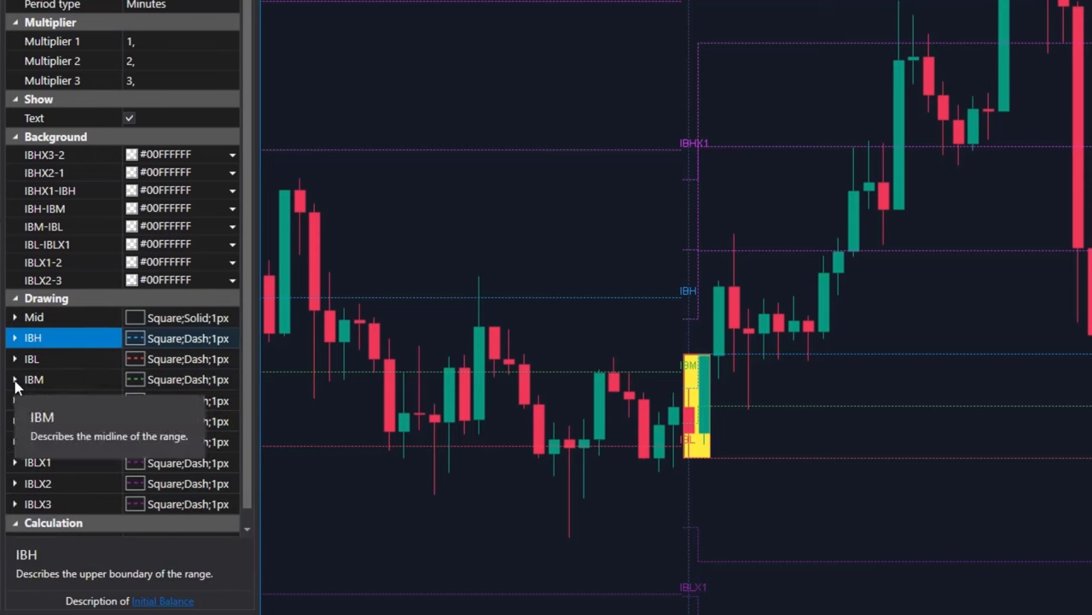
Make the IBM line transparent and turn off its displayed value.
{"action": "left_click", "coordinate": [14, 379]}
{"action": "left_click", "coordinate": [136, 417]}
{"action": "left_click", "coordinate": [170, 447]}
{"action": "scroll", "coordinate": [127, 359], "scroll_direction": "down", "scroll_amount": 3}
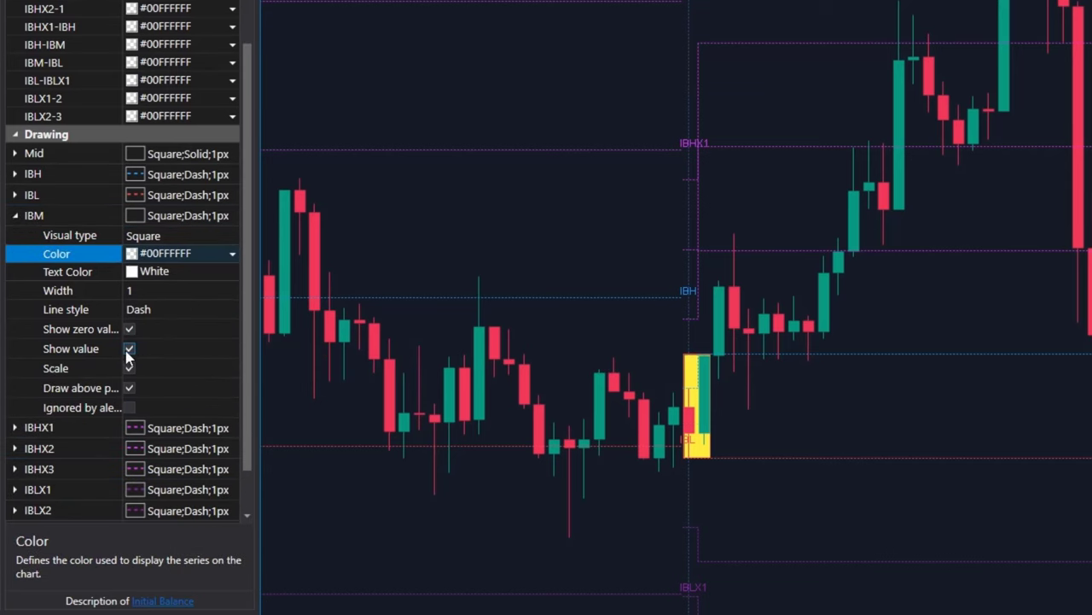
{"action": "left_click", "coordinate": [126, 352]}
{"action": "left_click", "coordinate": [14, 216]}
Make the IBHX1 line transparent and turn off its displayed value.
{"action": "left_click", "coordinate": [16, 383]}
{"action": "scroll", "coordinate": [128, 384], "scroll_direction": "down", "scroll_amount": 2}
{"action": "left_click", "coordinate": [152, 340]}
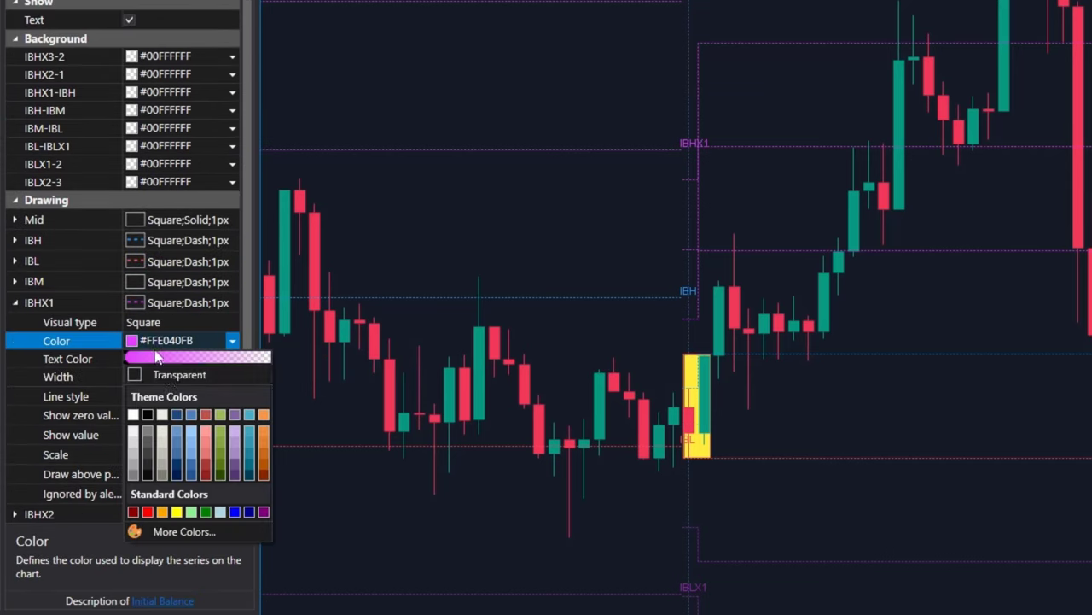
{"action": "left_click", "coordinate": [156, 357]}
{"action": "left_click", "coordinate": [128, 434]}
{"action": "left_click", "coordinate": [15, 302]}
Make the IBHX2 line transparent and turn off its displayed value.
{"action": "left_click", "coordinate": [14, 405]}
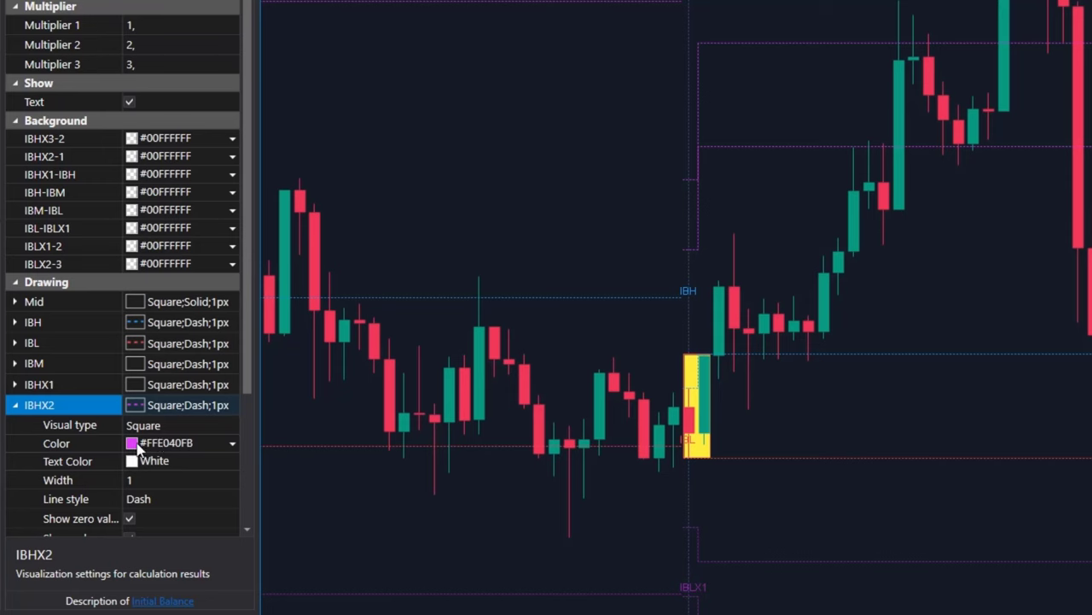
{"action": "left_click", "coordinate": [132, 443]}
{"action": "left_click", "coordinate": [183, 478]}
{"action": "scroll", "coordinate": [171, 427], "scroll_direction": "down", "scroll_amount": 2}
{"action": "left_click", "coordinate": [86, 453]}
{"action": "left_click", "coordinate": [15, 319]}
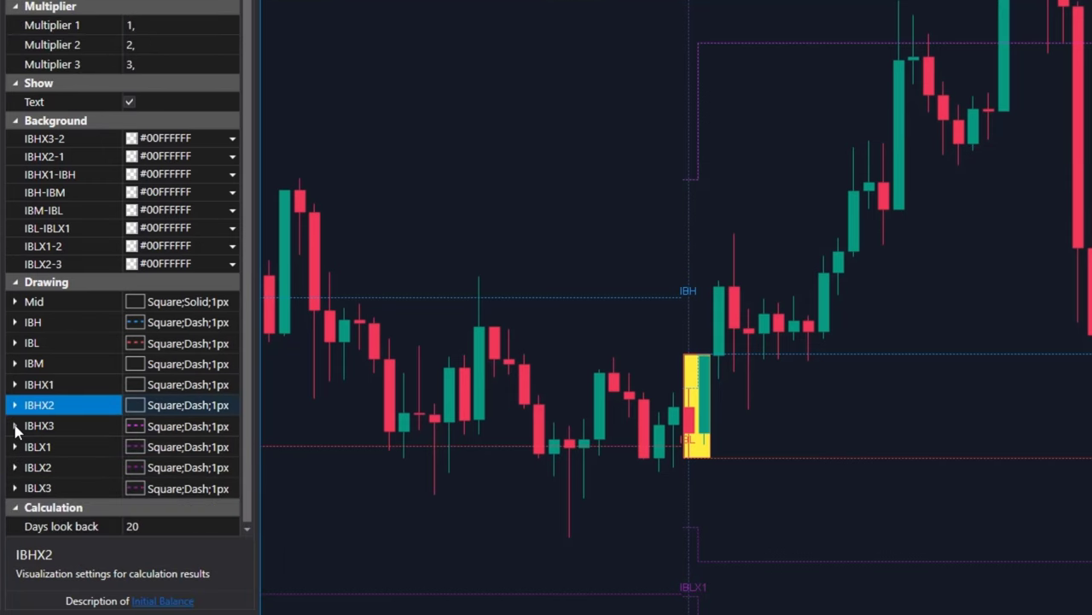
Make the IBHX3 line transparent and turn off its displayed value.
{"action": "left_click", "coordinate": [15, 425]}
{"action": "scroll", "coordinate": [85, 385], "scroll_direction": "down", "scroll_amount": 2}
{"action": "left_click", "coordinate": [128, 339]}
{"action": "left_click", "coordinate": [66, 437]}
{"action": "left_click", "coordinate": [14, 302]}
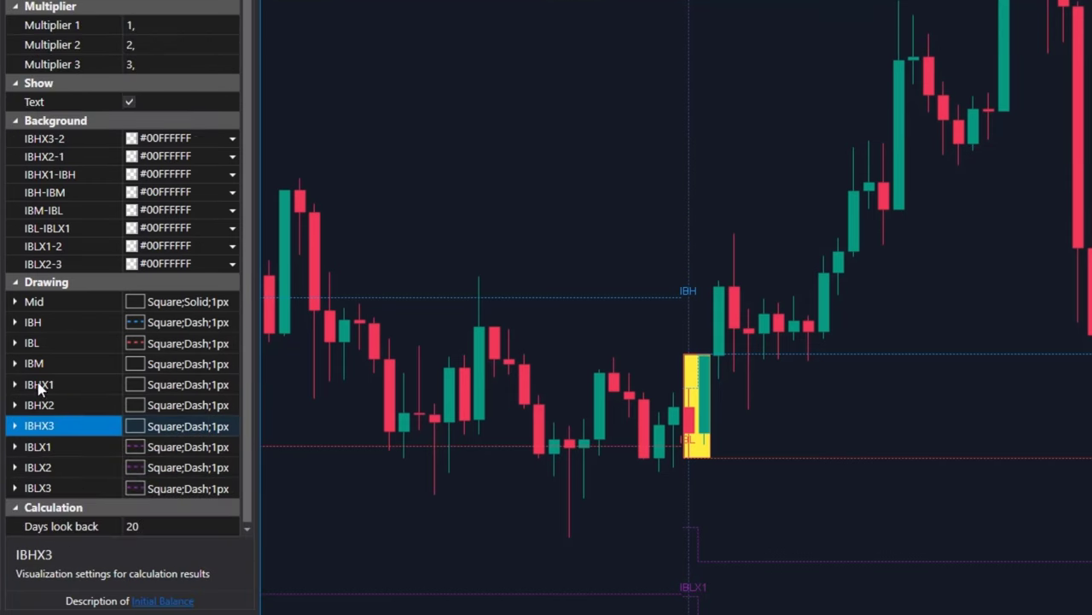
Make the IBLX1 line transparent and turn off its displayed value.
{"action": "left_click", "coordinate": [15, 446]}
{"action": "scroll", "coordinate": [86, 384], "scroll_direction": "down", "scroll_amount": 2}
{"action": "left_click", "coordinate": [132, 293]}
{"action": "left_click", "coordinate": [226, 336]}
{"action": "left_click", "coordinate": [129, 387]}
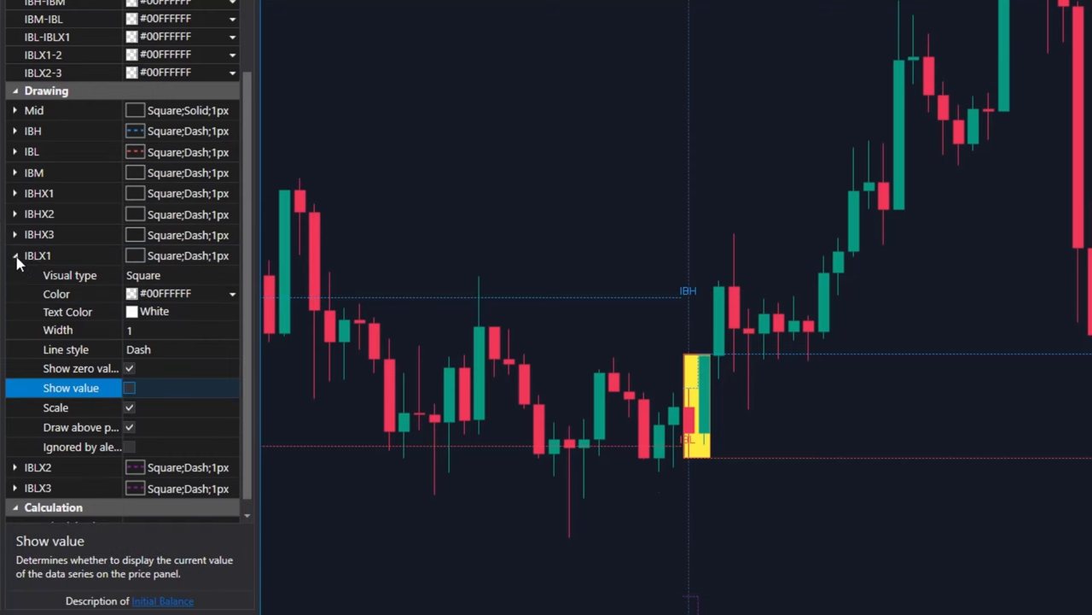
{"action": "left_click", "coordinate": [15, 256]}
Make the IBLX2 line transparent and turn off its displayed value.
{"action": "left_click", "coordinate": [14, 467]}
{"action": "scroll", "coordinate": [86, 384], "scroll_direction": "down", "scroll_amount": 2}
{"action": "left_click", "coordinate": [132, 341]}
{"action": "left_click", "coordinate": [226, 385]}
{"action": "left_click", "coordinate": [128, 436]}
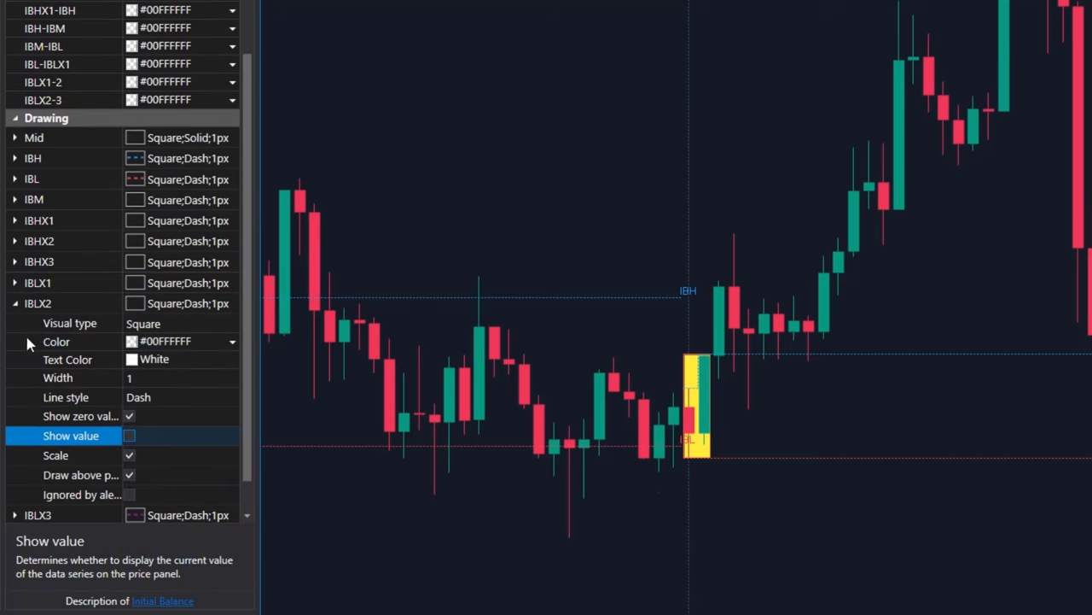
{"action": "left_click", "coordinate": [14, 303]}
Make the IBLX3 line transparent and turn off its displayed value.
{"action": "left_click", "coordinate": [15, 487]}
{"action": "scroll", "coordinate": [85, 384], "scroll_direction": "down", "scroll_amount": 2}
{"action": "left_click", "coordinate": [132, 388]}
{"action": "left_click", "coordinate": [226, 431]}
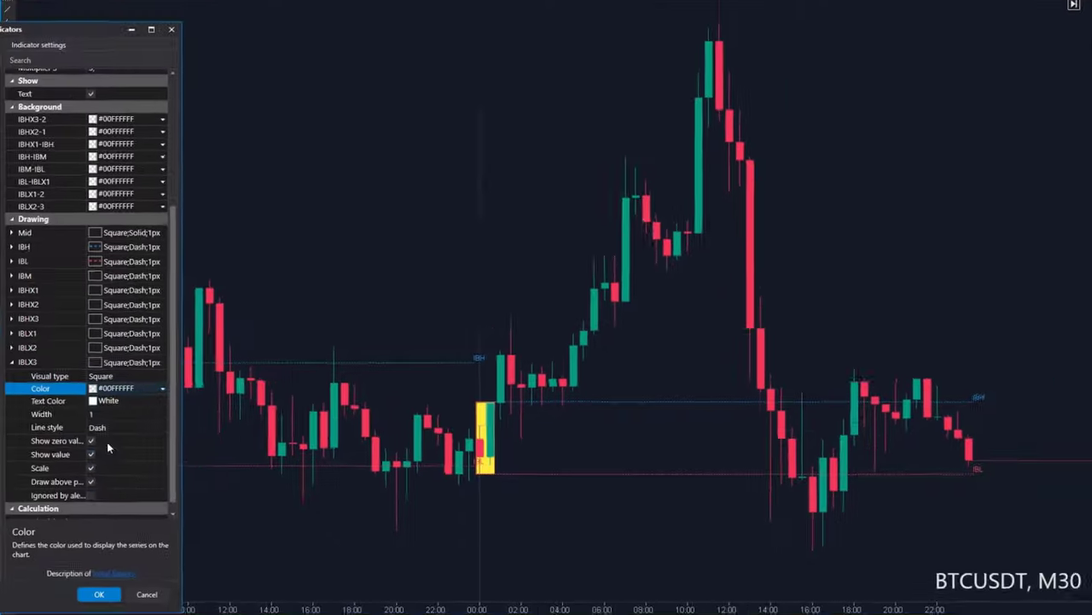
{"action": "left_click", "coordinate": [91, 454]}
Set the open range's border colour and fill colour to transparent.
{"action": "scroll", "coordinate": [86, 299], "scroll_direction": "up", "scroll_amount": 6}
{"action": "left_click", "coordinate": [111, 126]}
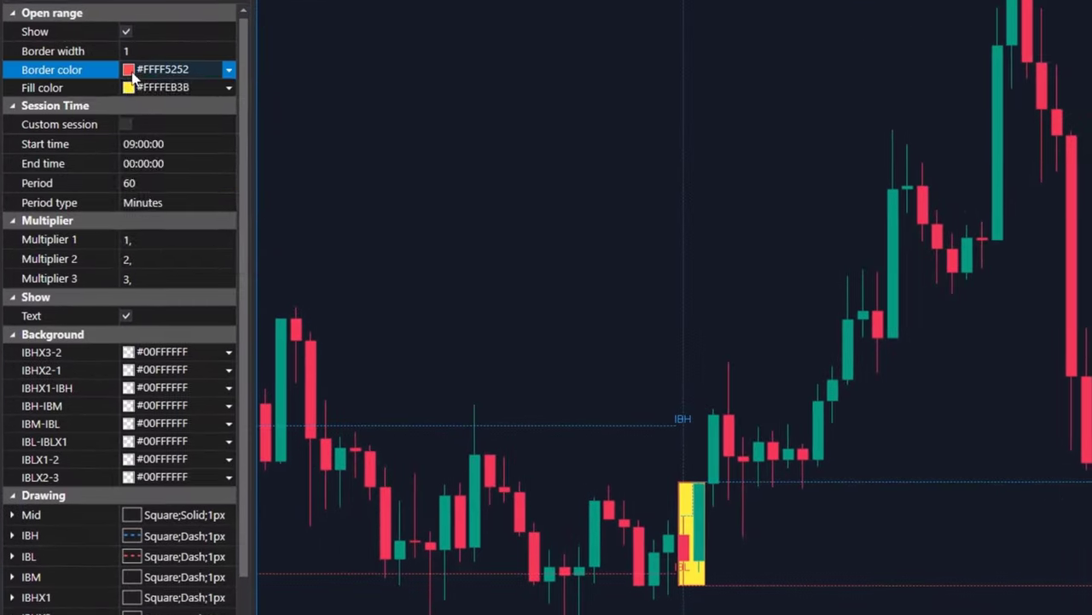
{"action": "left_click", "coordinate": [132, 70]}
{"action": "left_click", "coordinate": [158, 100]}
{"action": "left_click", "coordinate": [158, 87]}
{"action": "left_click", "coordinate": [162, 87]}
{"action": "left_click", "coordinate": [170, 118]}
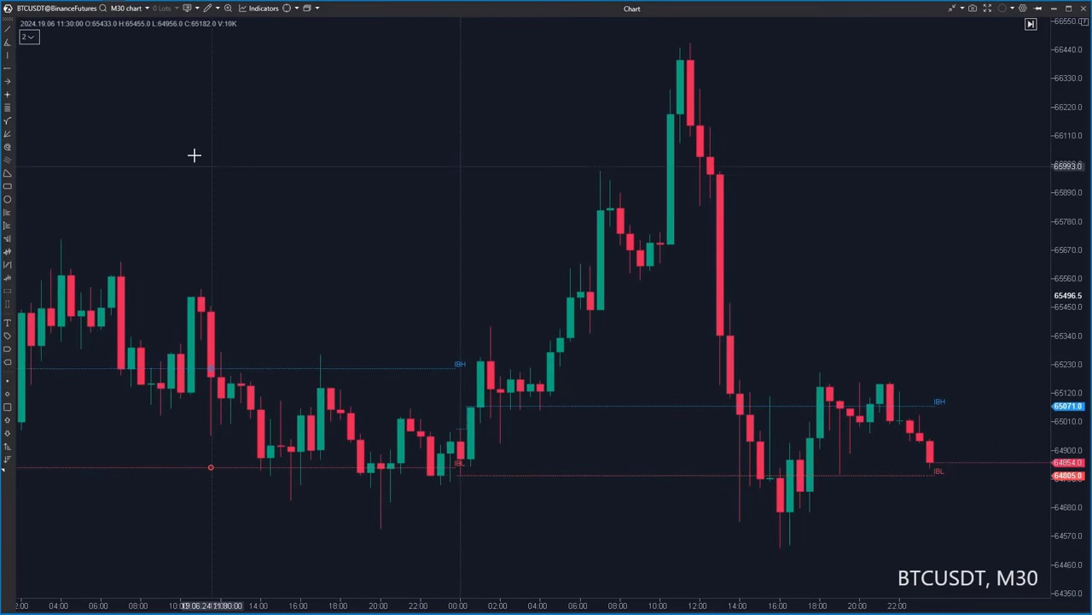
Hide the Initial Balance indicator on the chart using the list of applied indicators.
{"action": "left_click", "coordinate": [29, 37]}
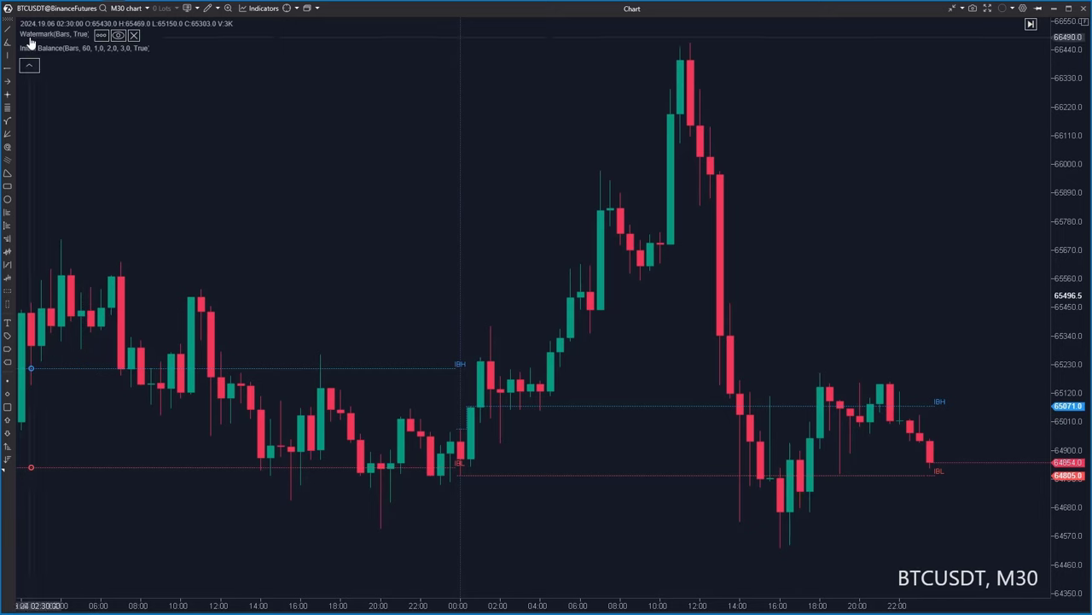
{"action": "left_click", "coordinate": [179, 49]}
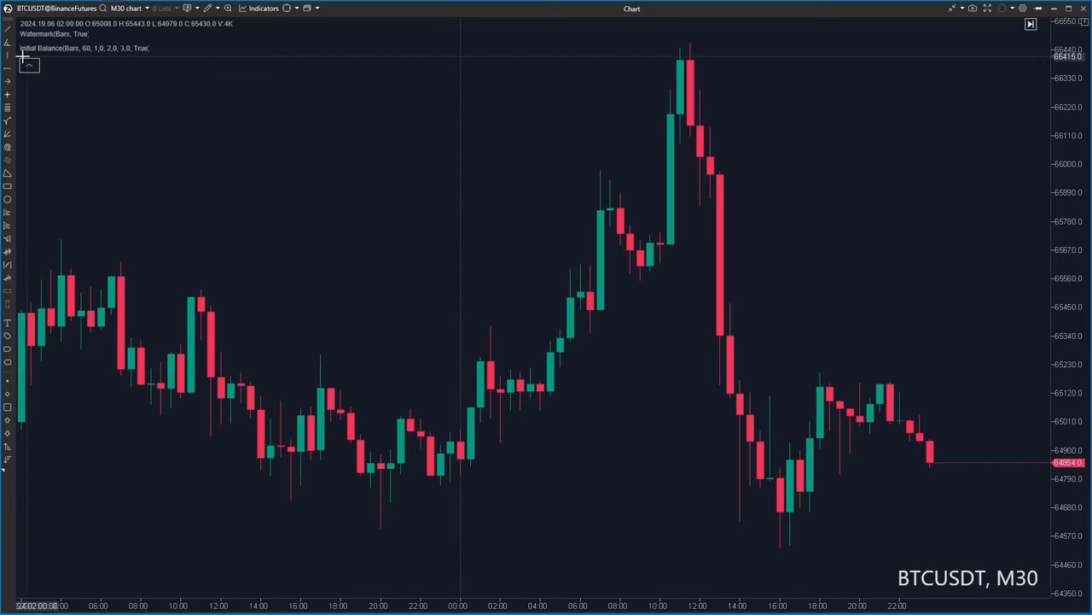
{"action": "left_click", "coordinate": [30, 67]}
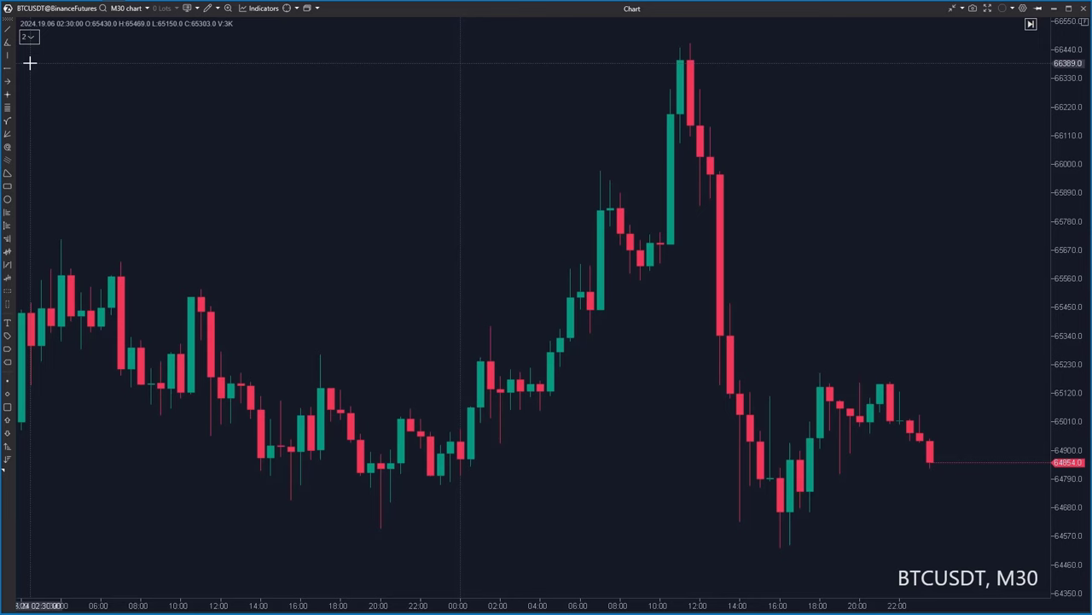
Draw a horizontal band across the chart from 65071 to 64805, and show the Initial Balance indicator again.
{"action": "left_click", "coordinate": [8, 295]}
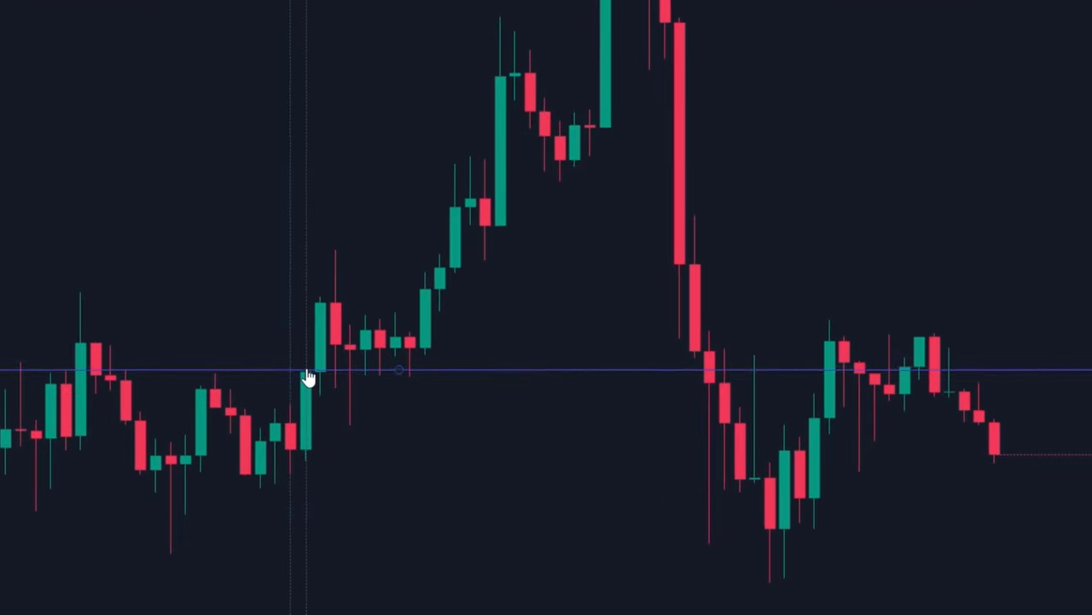
{"action": "left_click_drag", "start_coordinate": [305, 378], "coordinate": [288, 481]}
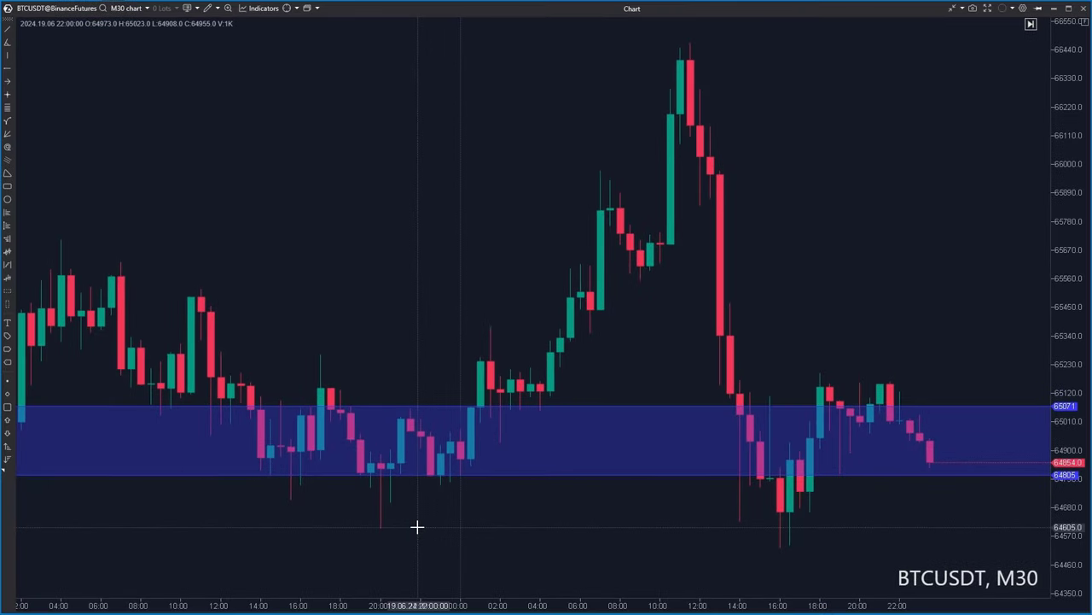
{"action": "left_click", "coordinate": [36, 42]}
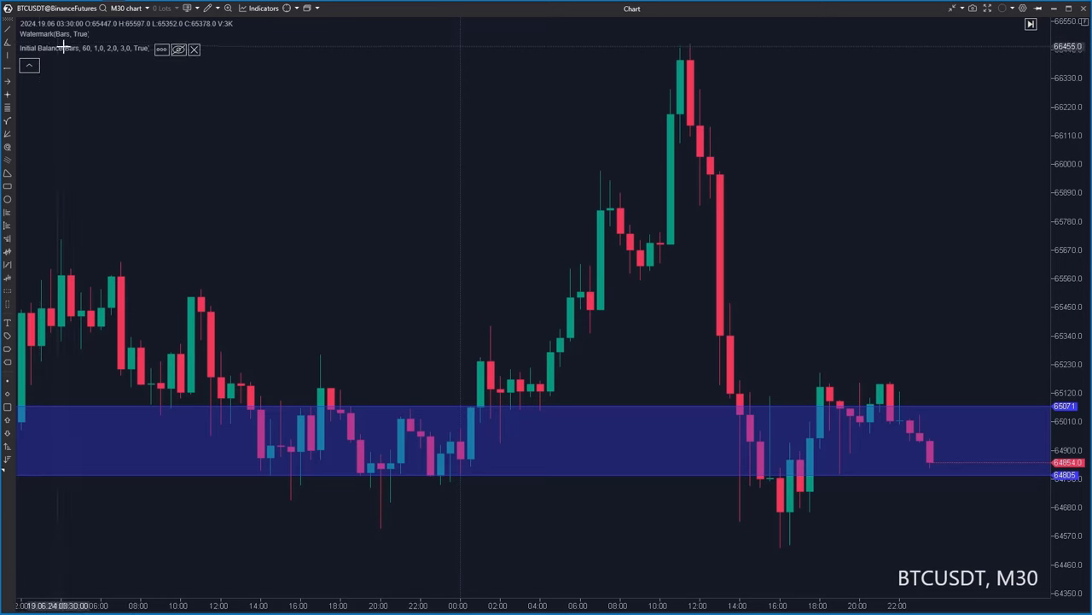
{"action": "left_click", "coordinate": [180, 48]}
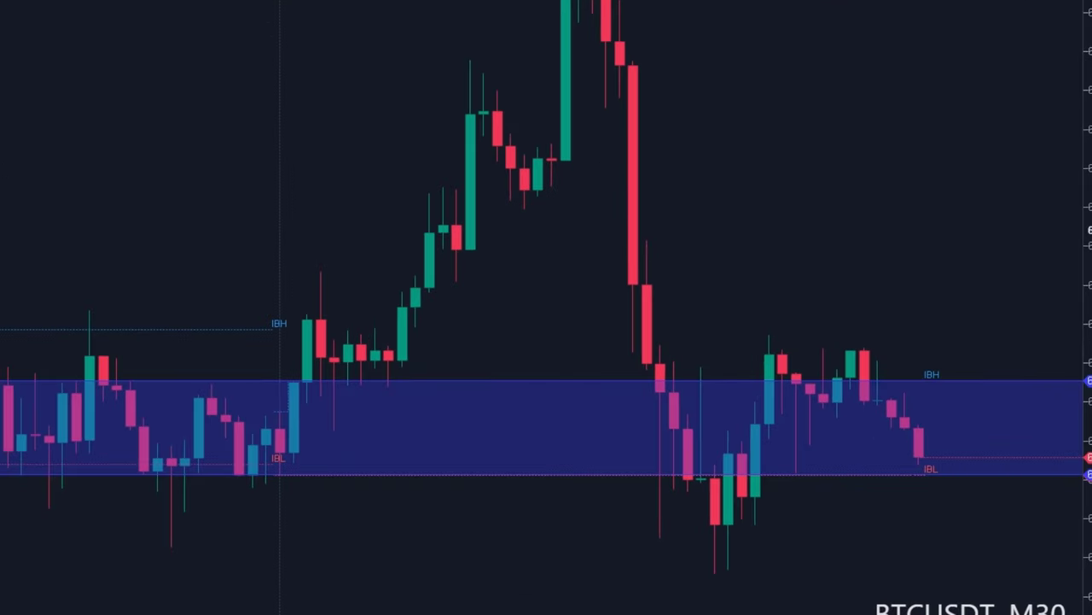
Circle the IBL label and trace the IBH and IBL levels freehand along the band's upper and lower edges.
{"action": "left_click_drag", "start_coordinate": [932, 464], "coordinate": [951, 465]}
{"action": "left_click_drag", "start_coordinate": [213, 369], "coordinate": [900, 371]}
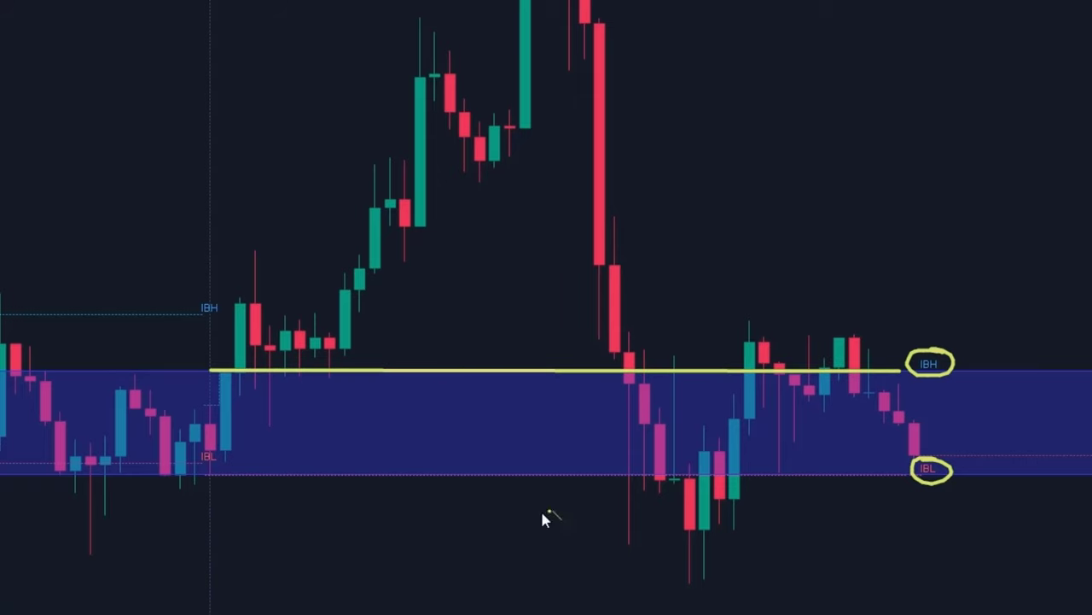
{"action": "left_click_drag", "start_coordinate": [210, 476], "coordinate": [906, 483]}
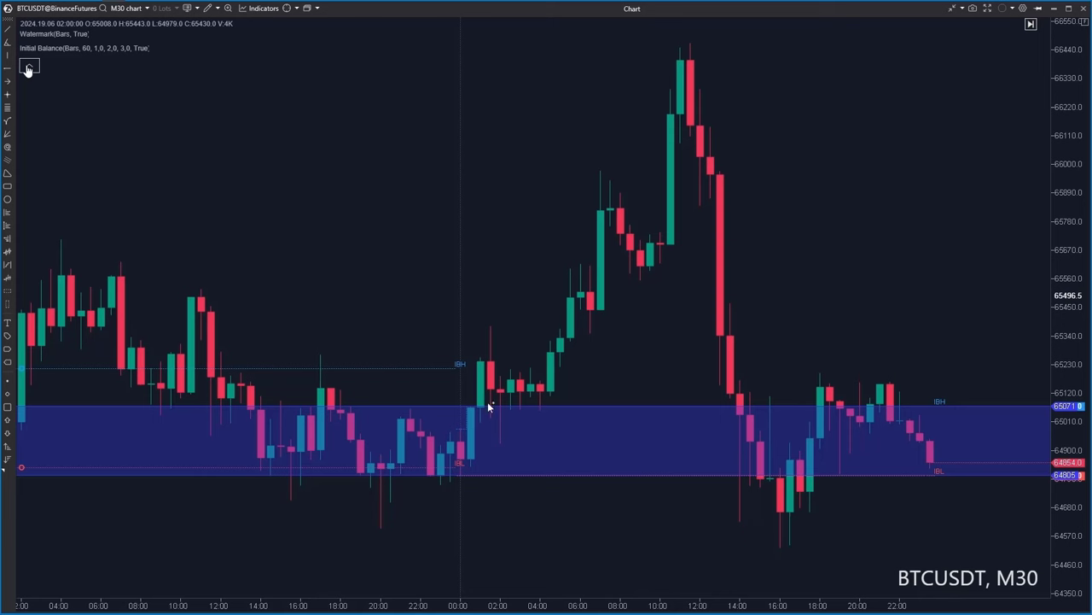
Trace the IBH and IBL levels across the latest session and draw an upward arrow from the breakout above IBH.
{"action": "left_click_drag", "start_coordinate": [463, 410], "coordinate": [911, 408]}
{"action": "left_click_drag", "start_coordinate": [463, 474], "coordinate": [925, 470]}
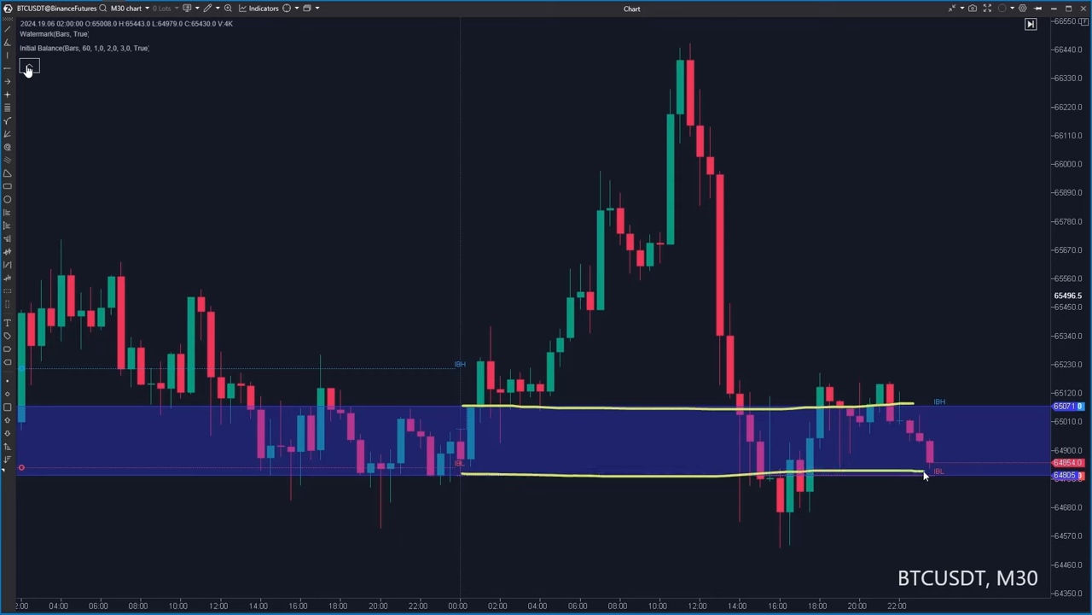
{"action": "mouse_move", "coordinate": [494, 365]}
{"action": "left_mouse_down"}
{"action": "mouse_move", "coordinate": [524, 336]}
{"action": "mouse_move", "coordinate": [566, 232]}
{"action": "mouse_move", "coordinate": [556, 252]}
{"action": "mouse_move", "coordinate": [563, 245]}
{"action": "left_mouse_up"}
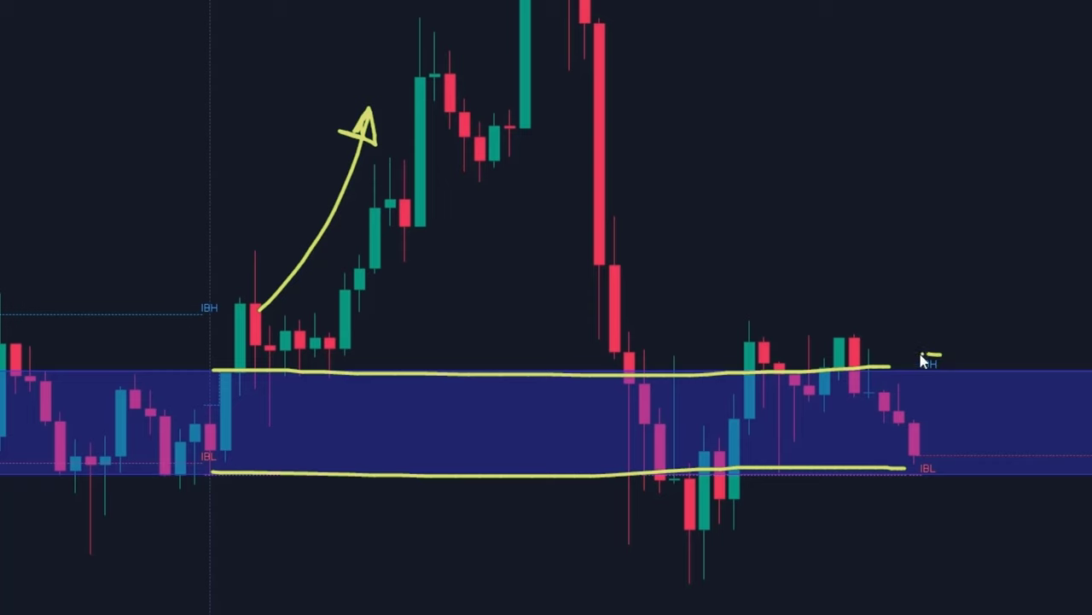
Circle the IBH and IBL labels, and mark the rally's first peak with an X and a downward arrow on its pullback.
{"action": "left_click_drag", "start_coordinate": [947, 368], "coordinate": [942, 355]}
{"action": "left_click_drag", "start_coordinate": [950, 458], "coordinate": [911, 472]}
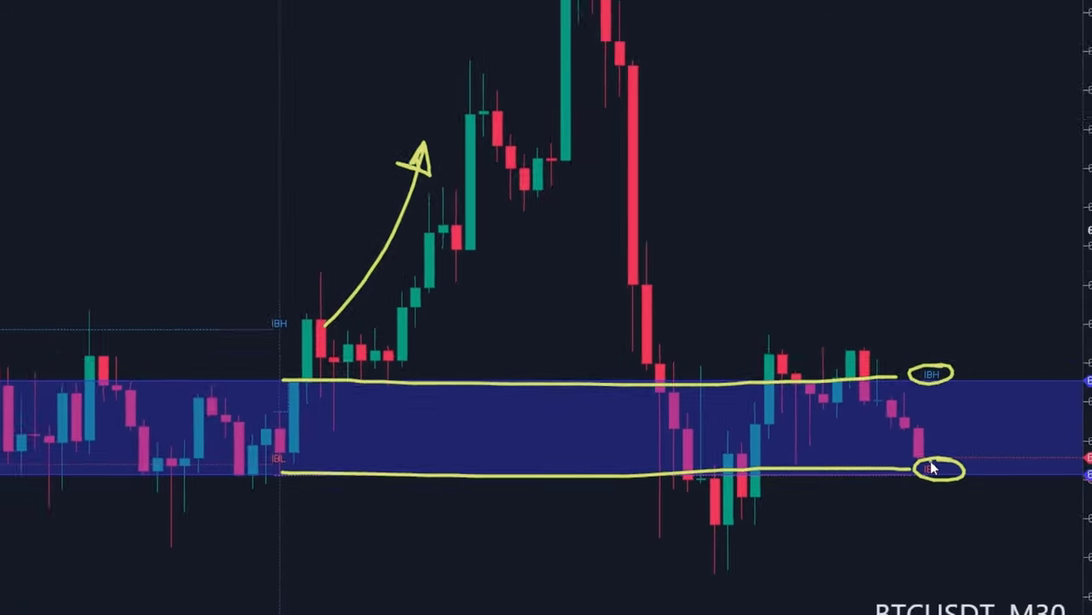
{"action": "mouse_move", "coordinate": [630, 234]}
{"action": "left_mouse_down"}
{"action": "mouse_move", "coordinate": [620, 237]}
{"action": "mouse_move", "coordinate": [629, 301]}
{"action": "mouse_move", "coordinate": [632, 291]}
{"action": "left_mouse_up"}
{"action": "mouse_move", "coordinate": [616, 148]}
{"action": "left_mouse_down"}
{"action": "mouse_move", "coordinate": [598, 166]}
{"action": "mouse_move", "coordinate": [621, 168]}
{"action": "left_mouse_up"}
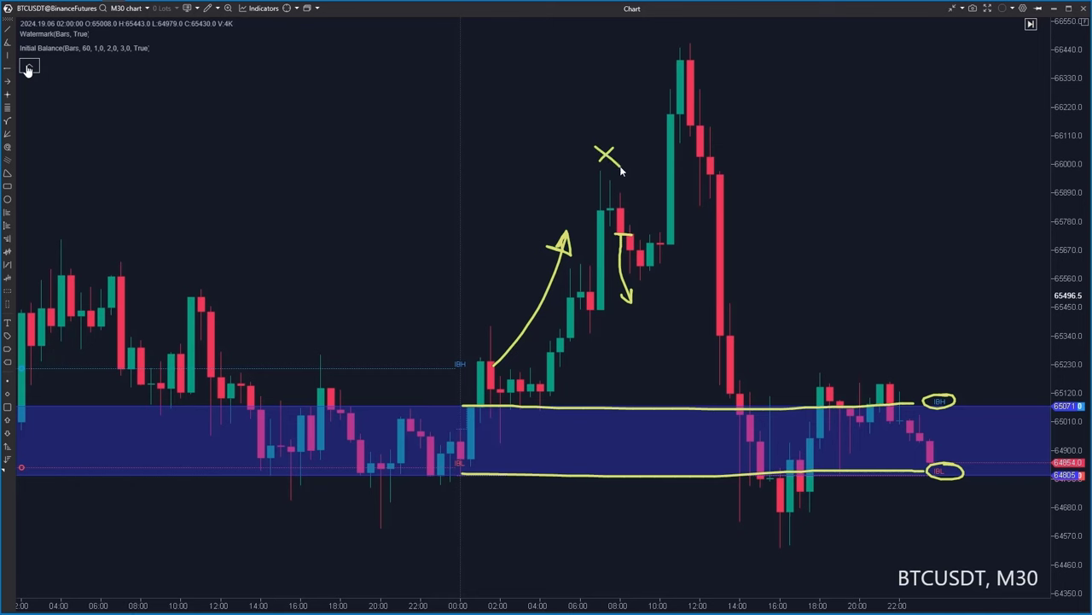
Trace the steep sell-off after the rally's second peak with a downward stroke.
{"action": "mouse_move", "coordinate": [685, 133]}
{"action": "left_mouse_down"}
{"action": "mouse_move", "coordinate": [700, 128]}
{"action": "mouse_move", "coordinate": [680, 128]}
{"action": "mouse_move", "coordinate": [717, 405]}
{"action": "mouse_move", "coordinate": [750, 468]}
{"action": "mouse_move", "coordinate": [725, 461]}
{"action": "left_mouse_up"}
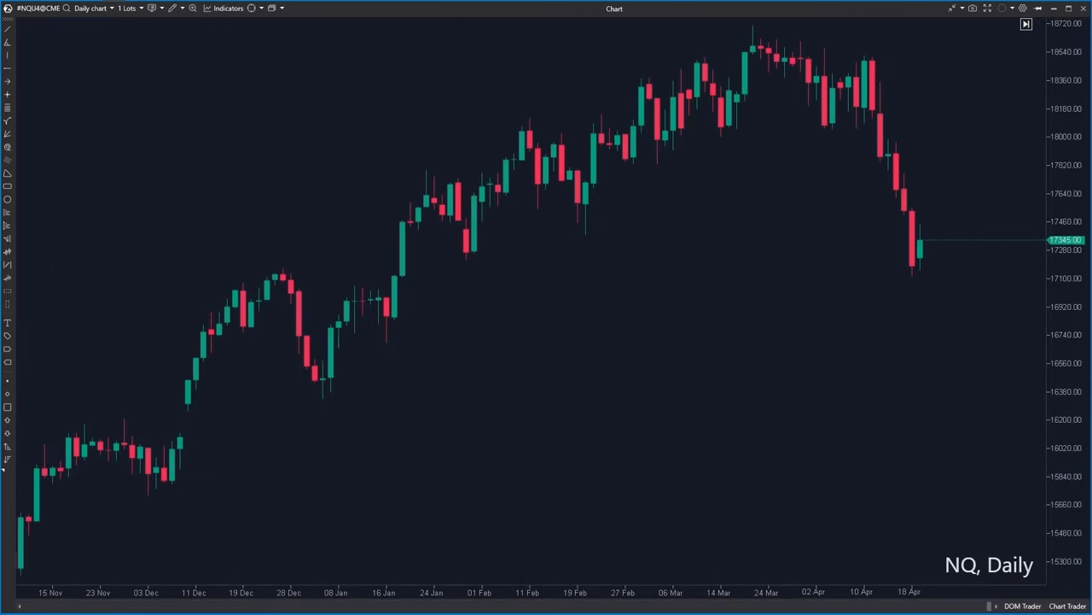
Draw an upward trend arrow on the NQ daily chart, and mark the candle before the December gap with two levels and a downward arrow.
{"action": "left_click_drag", "start_coordinate": [326, 486], "coordinate": [647, 292]}
{"action": "left_click_drag", "start_coordinate": [733, 218], "coordinate": [728, 241]}
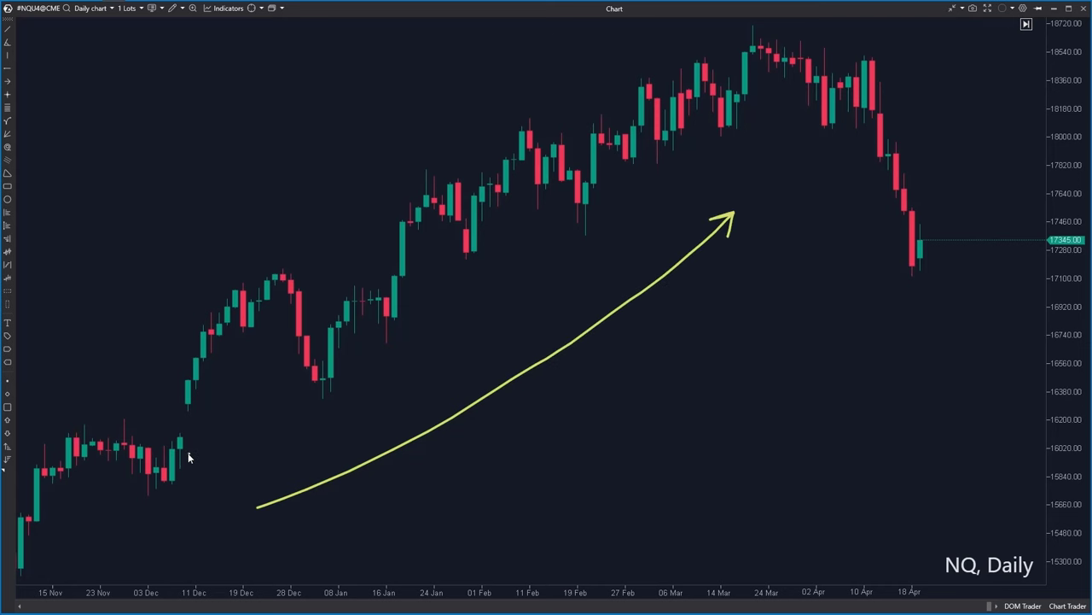
{"action": "left_click_drag", "start_coordinate": [184, 449], "coordinate": [193, 448]}
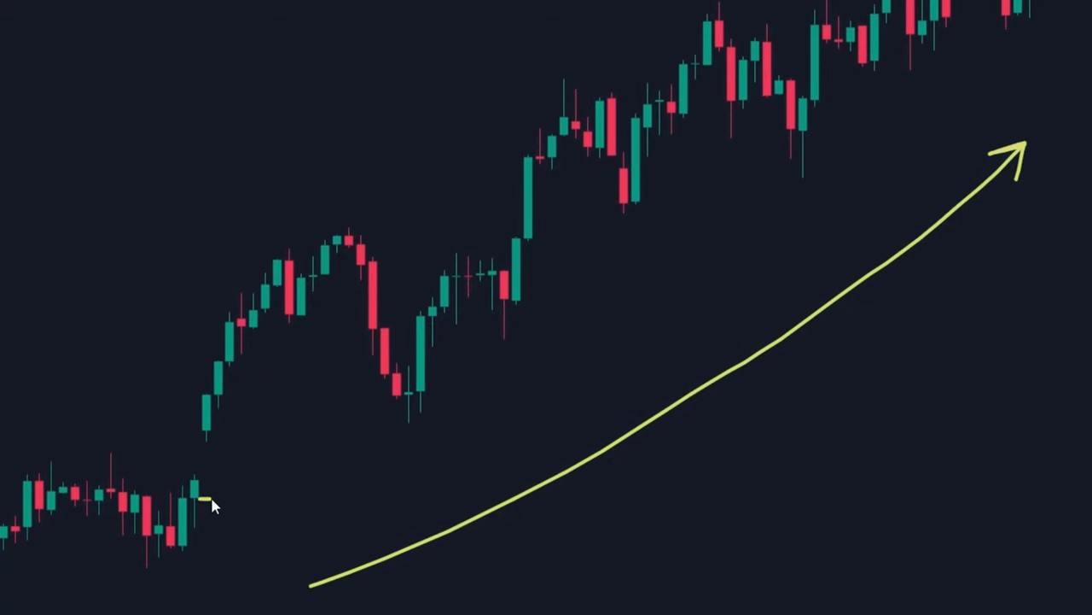
{"action": "left_click_drag", "start_coordinate": [211, 500], "coordinate": [210, 532]}
{"action": "left_click_drag", "start_coordinate": [201, 484], "coordinate": [214, 484]}
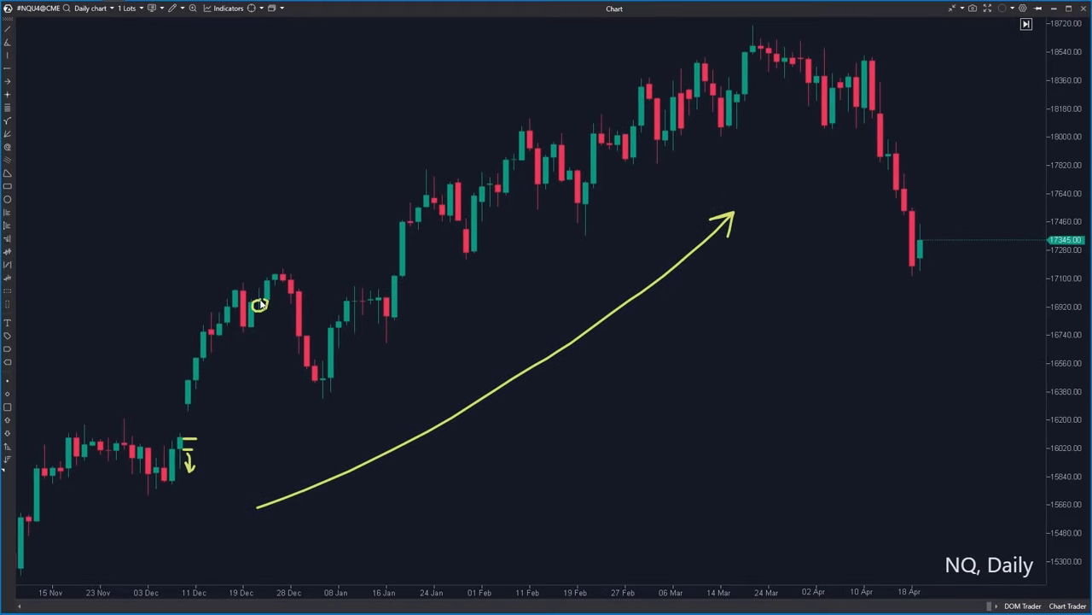
Circle the January and February candle wicks along the uptrend, and mark the mid-February and late-March lows with levels and downward arrows.
{"action": "mouse_move", "coordinate": [363, 311]}
{"action": "left_mouse_down"}
{"action": "mouse_move", "coordinate": [350, 329]}
{"action": "mouse_move", "coordinate": [359, 302]}
{"action": "mouse_move", "coordinate": [393, 309]}
{"action": "left_mouse_up"}
{"action": "left_click_drag", "start_coordinate": [416, 221], "coordinate": [418, 222]}
{"action": "left_click_drag", "start_coordinate": [550, 158], "coordinate": [555, 157]}
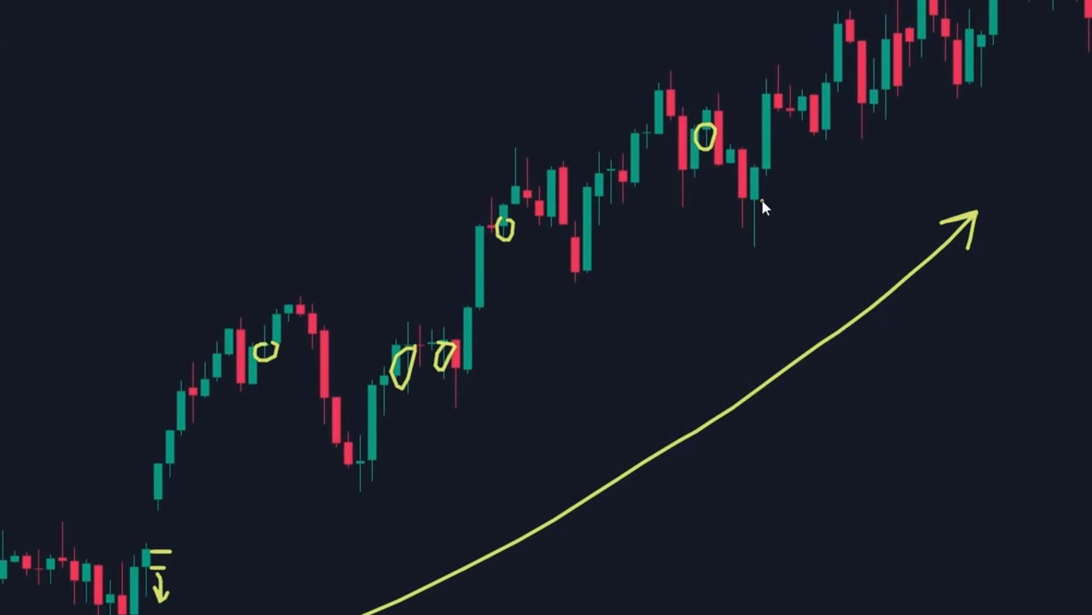
{"action": "mouse_move", "coordinate": [763, 201]}
{"action": "left_mouse_down"}
{"action": "mouse_move", "coordinate": [766, 248]}
{"action": "mouse_move", "coordinate": [756, 245]}
{"action": "left_mouse_up"}
{"action": "mouse_move", "coordinate": [742, 243]}
{"action": "left_mouse_down"}
{"action": "mouse_move", "coordinate": [743, 200]}
{"action": "mouse_move", "coordinate": [757, 199]}
{"action": "left_mouse_up"}
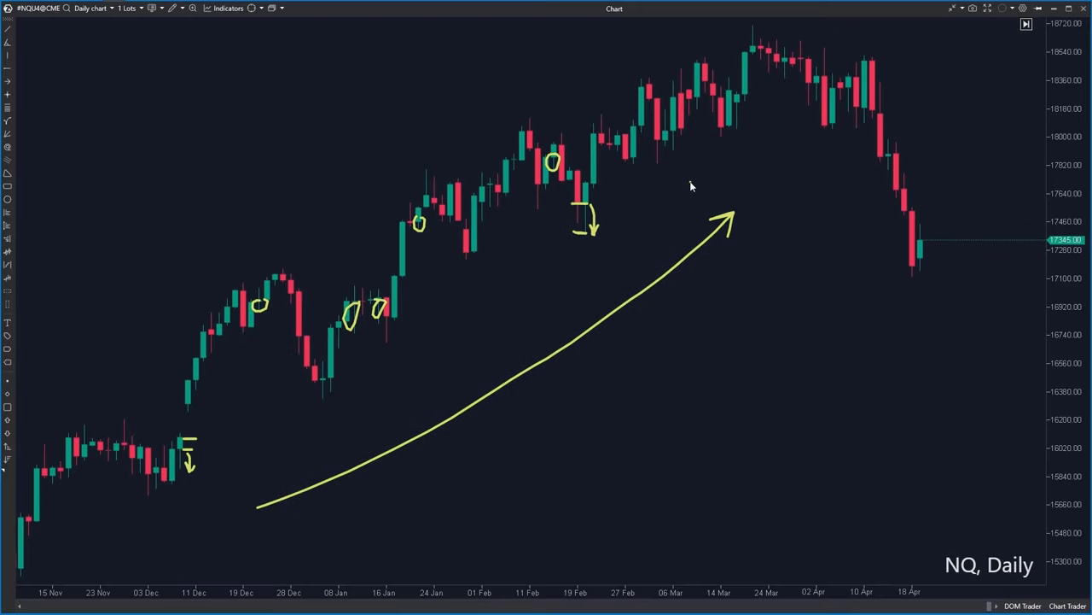
{"action": "left_click_drag", "start_coordinate": [740, 101], "coordinate": [748, 101]}
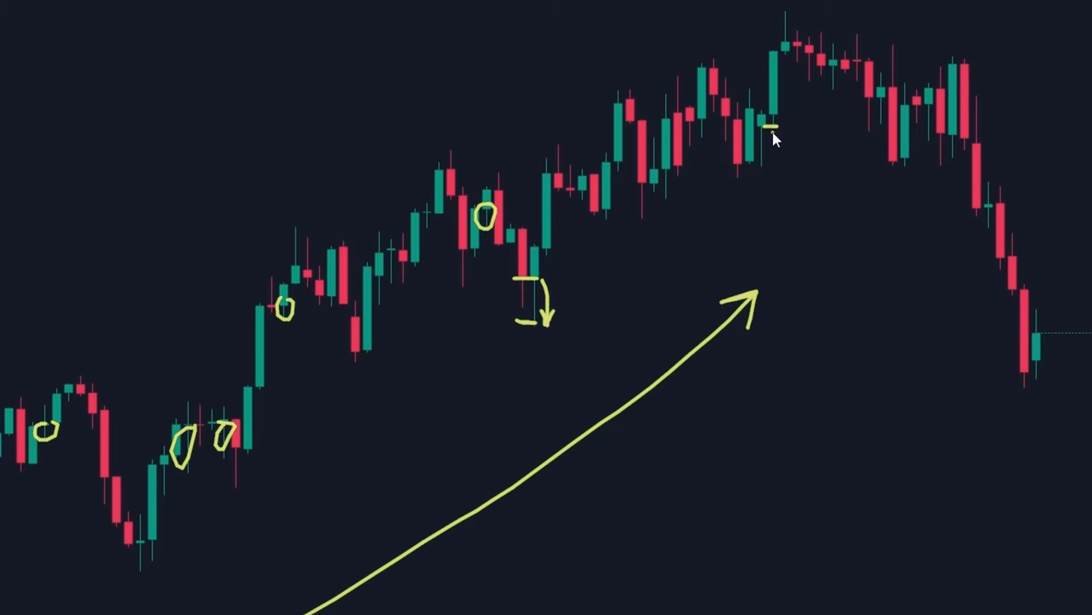
{"action": "mouse_move", "coordinate": [768, 149]}
{"action": "left_mouse_down"}
{"action": "mouse_move", "coordinate": [773, 160]}
{"action": "mouse_move", "coordinate": [781, 118]}
{"action": "left_mouse_up"}
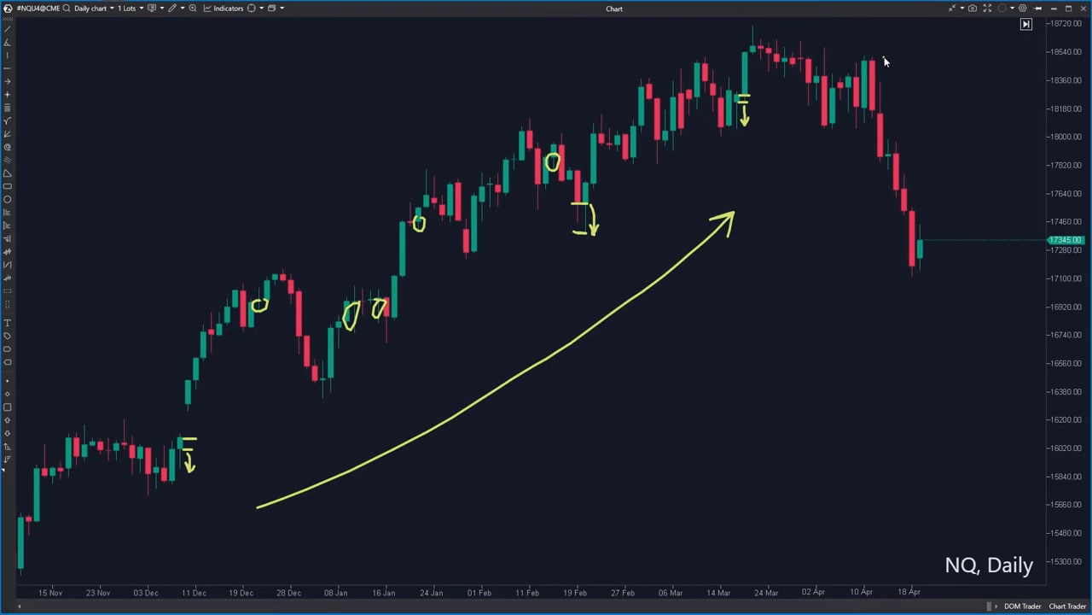
Draw a downward arrow along the April decline, circle two upper wicks, and point an arrow at the decline's first large red candle.
{"action": "left_click_drag", "start_coordinate": [936, 183], "coordinate": [942, 241]}
{"action": "left_click_drag", "start_coordinate": [942, 241], "coordinate": [948, 214]}
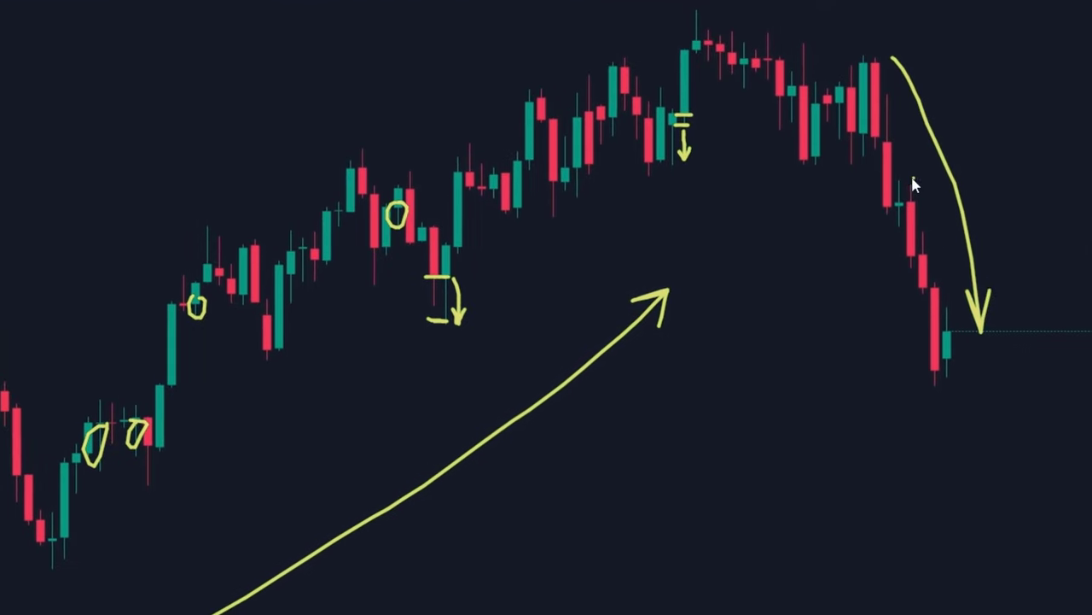
{"action": "mouse_move", "coordinate": [914, 182]}
{"action": "left_mouse_down"}
{"action": "mouse_move", "coordinate": [906, 201]}
{"action": "mouse_move", "coordinate": [915, 177]}
{"action": "left_mouse_up"}
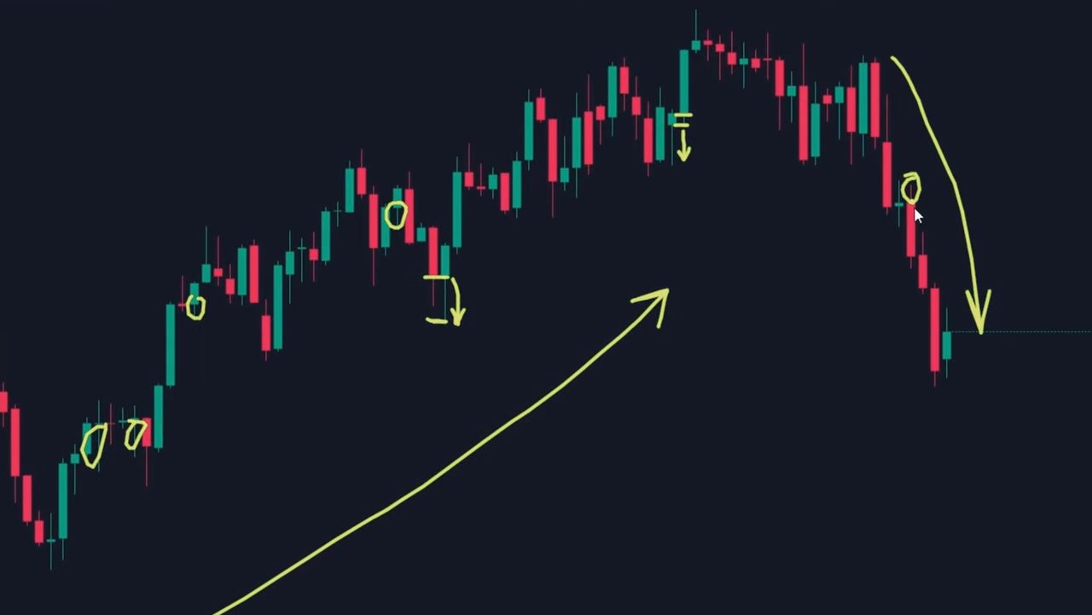
{"action": "mouse_move", "coordinate": [925, 230]}
{"action": "left_mouse_down"}
{"action": "mouse_move", "coordinate": [914, 252]}
{"action": "mouse_move", "coordinate": [921, 232]}
{"action": "left_mouse_up"}
{"action": "mouse_move", "coordinate": [841, 196]}
{"action": "left_mouse_down"}
{"action": "mouse_move", "coordinate": [885, 161]}
{"action": "mouse_move", "coordinate": [884, 177]}
{"action": "left_mouse_up"}
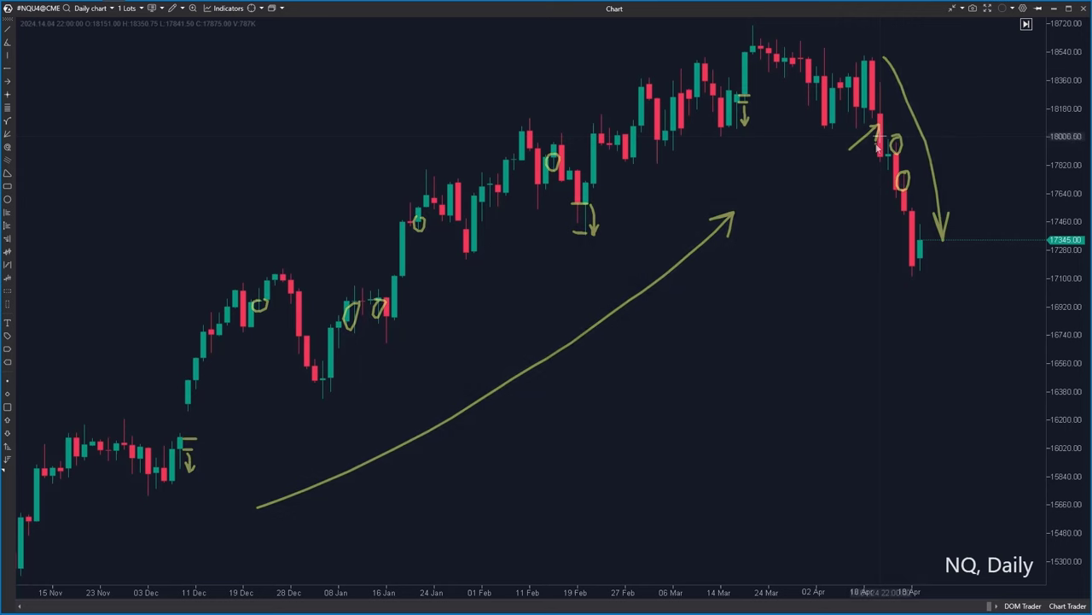
Switch the NQ chart to M30 with a global vertical line marking 14 April 22:00, and delete that line at the session start.
{"action": "right_click", "coordinate": [880, 254]}
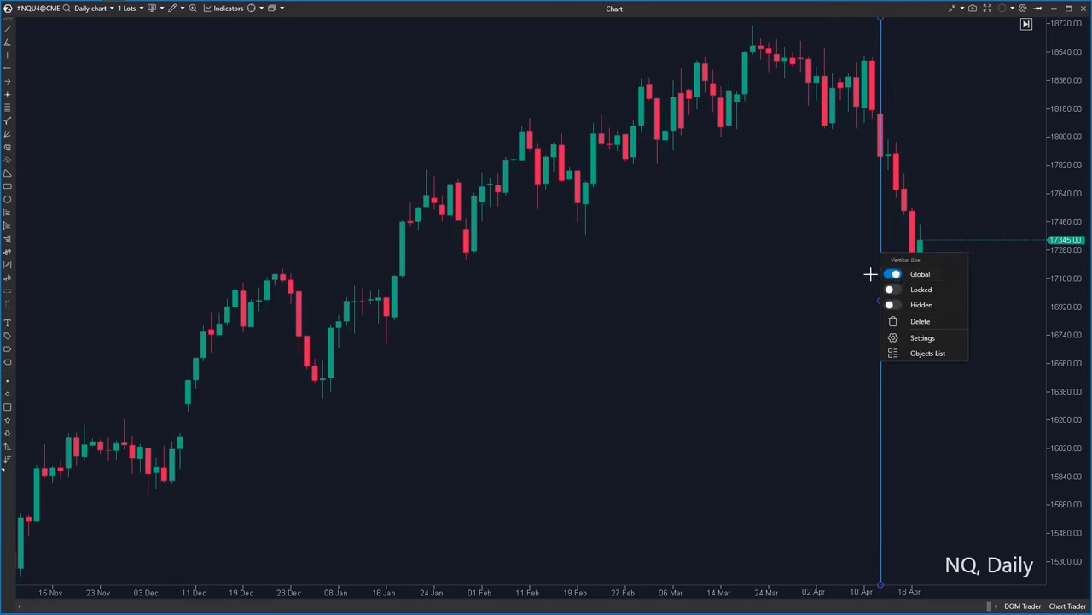
{"action": "left_click", "coordinate": [863, 274]}
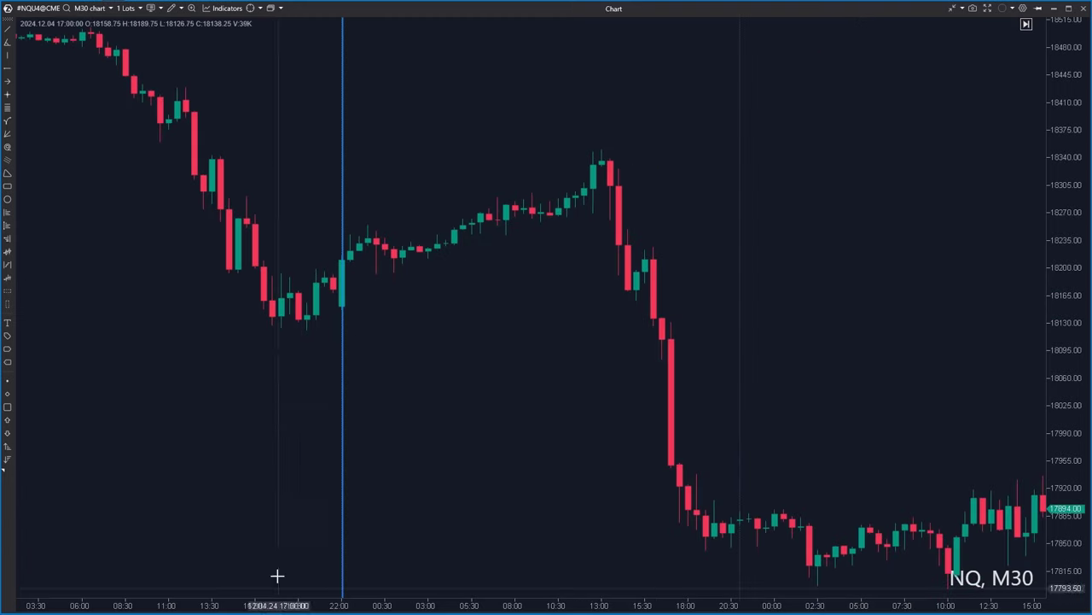
{"action": "type", "text": "30"}
{"action": "key", "text": "Return"}
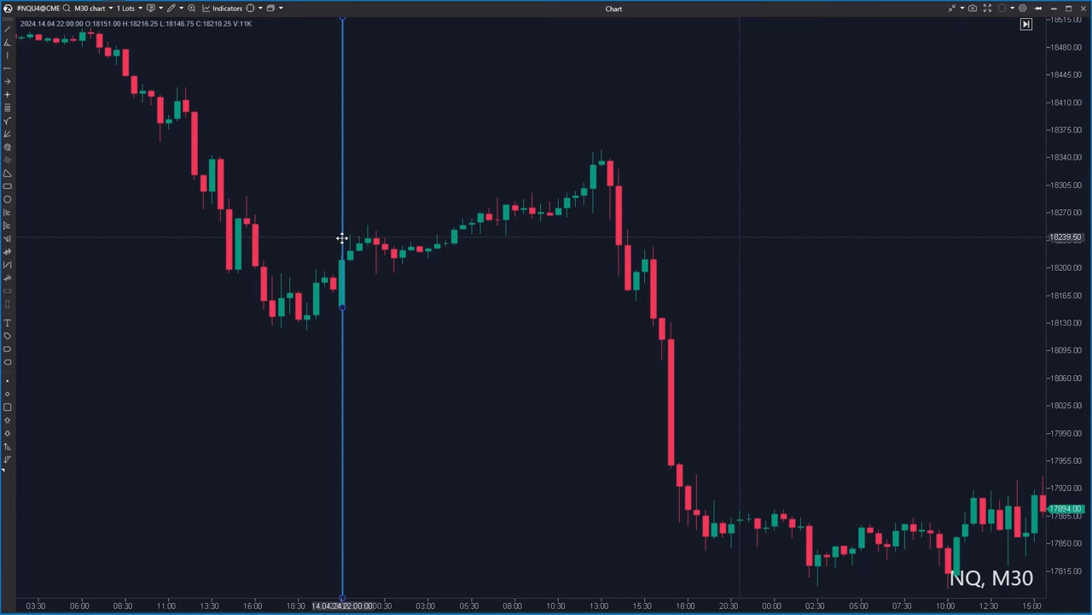
{"action": "key", "text": "Delete"}
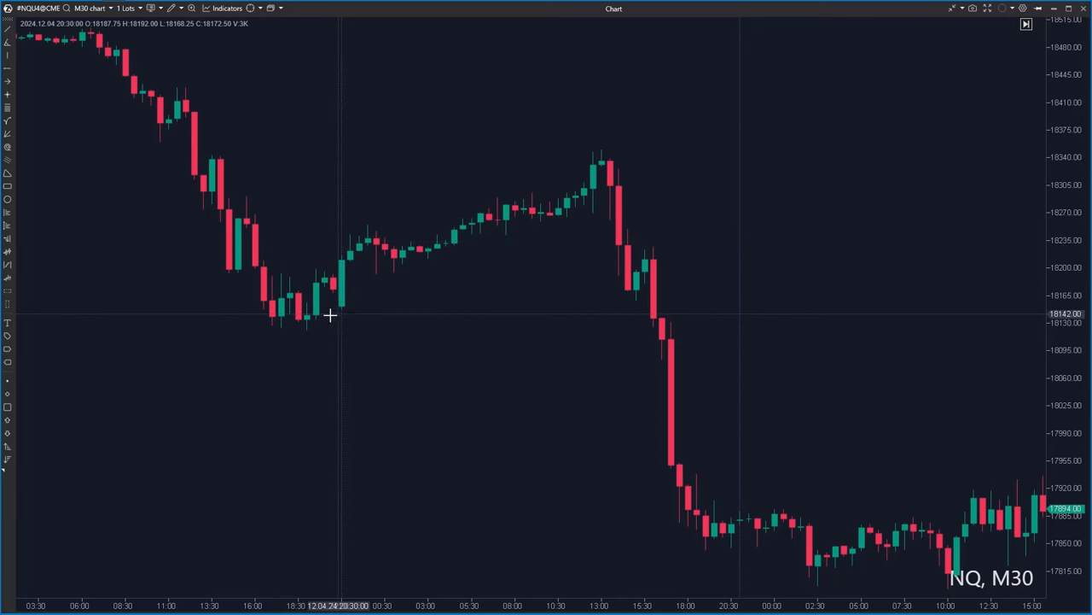
Draw a horizontal band across the NQ M30 chart from 18242.75 to 18146.75, covering the session's first hour.
{"action": "left_click", "coordinate": [7, 295]}
{"action": "left_click", "coordinate": [390, 288]}
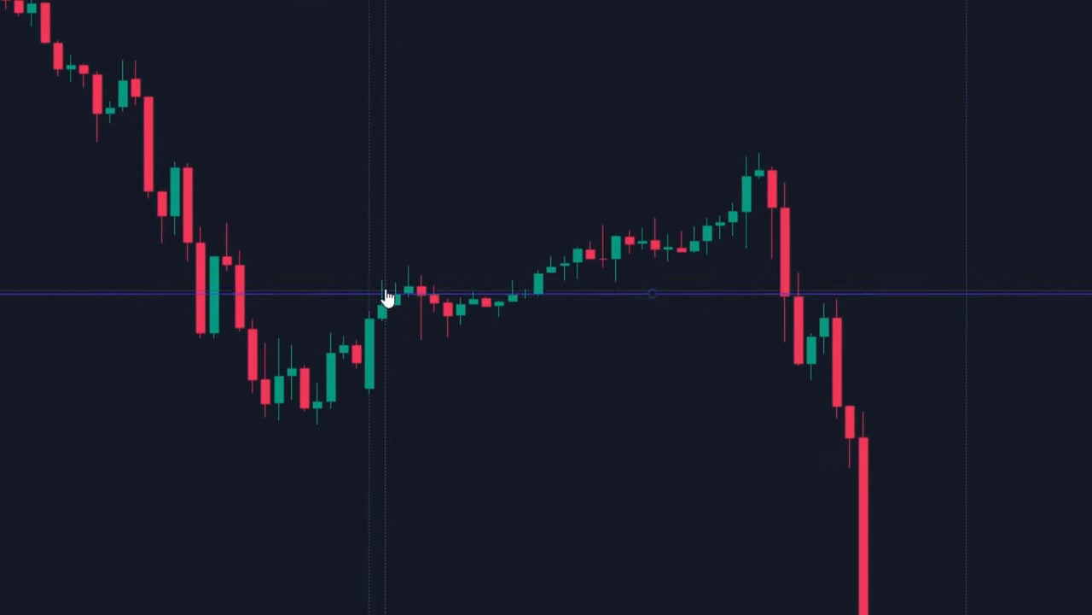
{"action": "left_click_drag", "start_coordinate": [384, 290], "coordinate": [368, 402]}
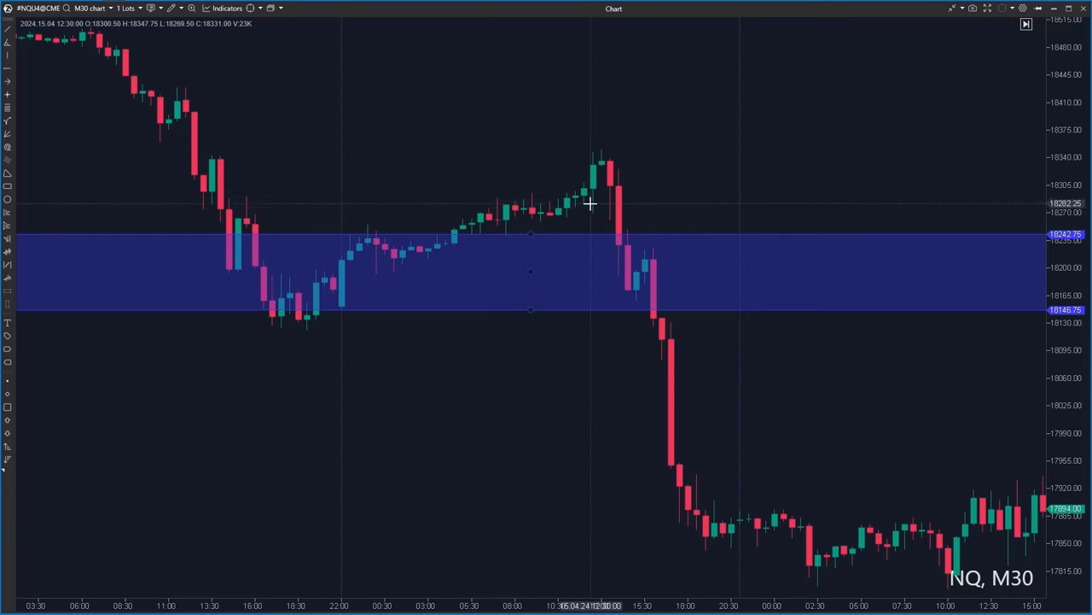
{"action": "left_click", "coordinate": [599, 309]}
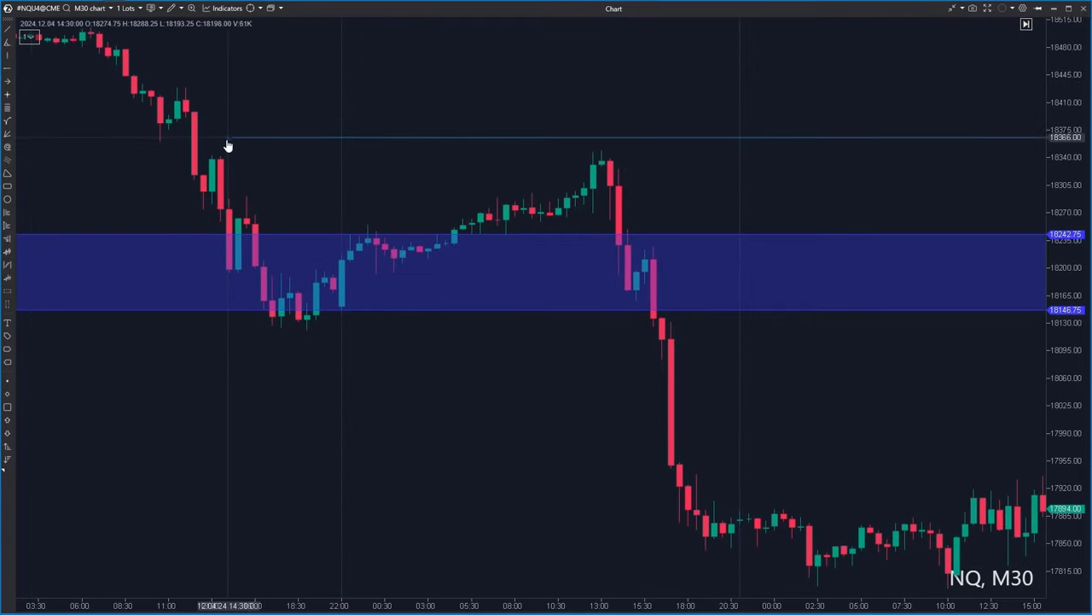
Place a horizontal ray from the earlier swing high at 18343.25, and circle its retest with a downward arrow beside it.
{"action": "left_click_drag", "start_coordinate": [228, 146], "coordinate": [214, 162]}
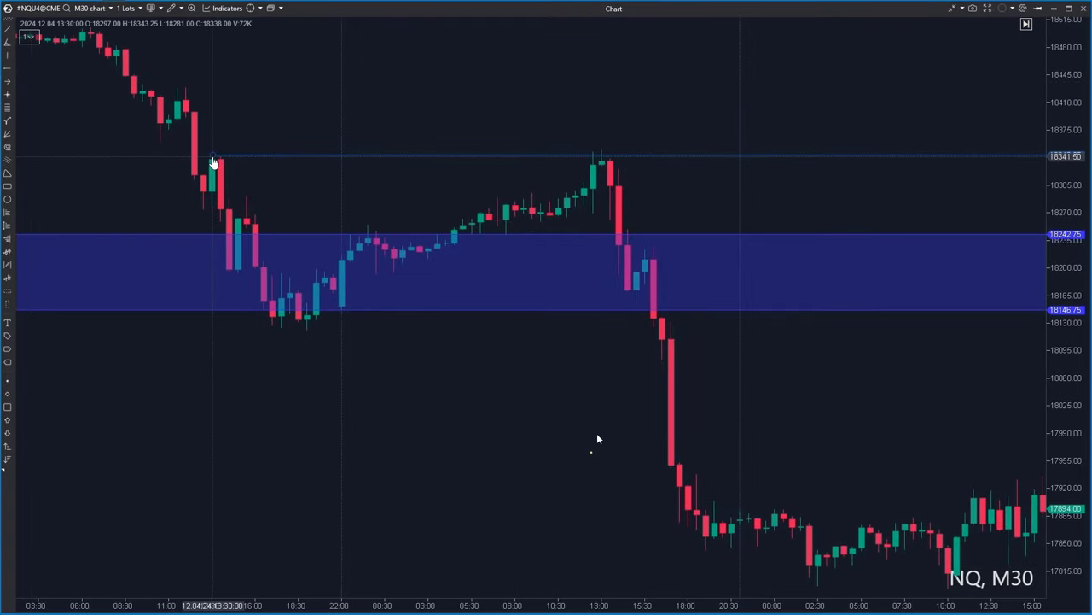
{"action": "mouse_move", "coordinate": [608, 142]}
{"action": "left_mouse_down"}
{"action": "mouse_move", "coordinate": [597, 160]}
{"action": "mouse_move", "coordinate": [615, 147]}
{"action": "left_mouse_up"}
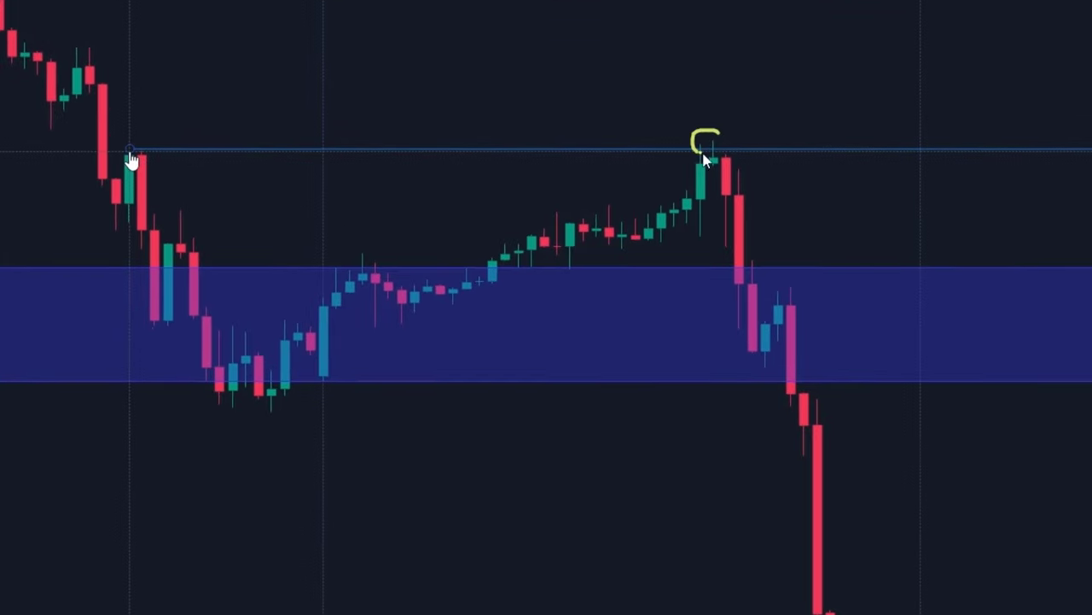
{"action": "left_click_drag", "start_coordinate": [730, 141], "coordinate": [728, 150]}
{"action": "mouse_move", "coordinate": [739, 160]}
{"action": "left_mouse_down"}
{"action": "mouse_move", "coordinate": [776, 196]}
{"action": "mouse_move", "coordinate": [785, 246]}
{"action": "mouse_move", "coordinate": [795, 230]}
{"action": "left_mouse_up"}
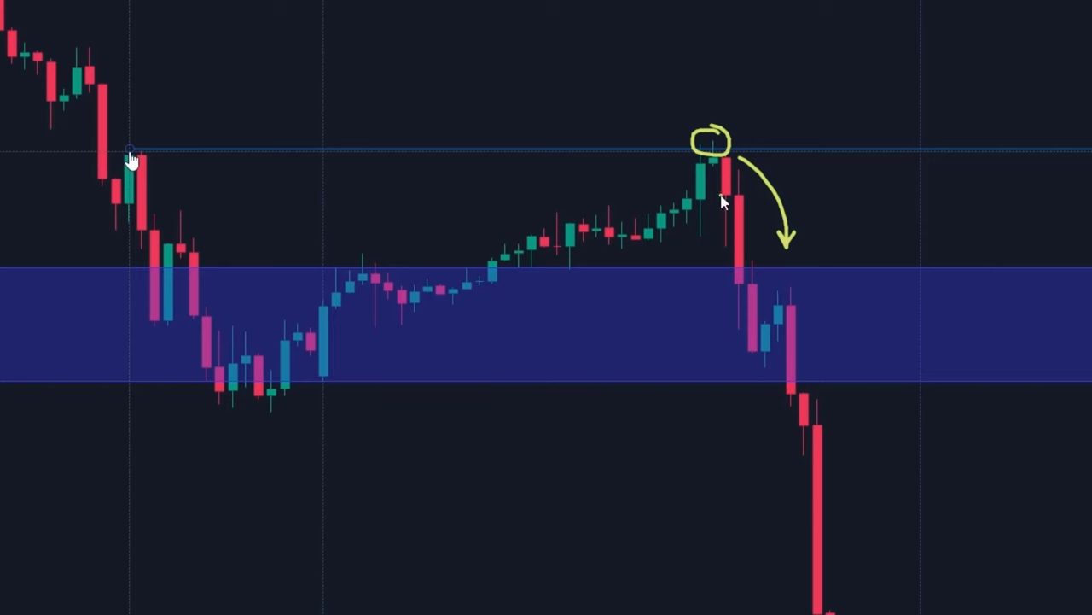
Mark an entry level below the retest with an arrow down to the traced lower band edge, and clear the freehand markings.
{"action": "mouse_move", "coordinate": [725, 196]}
{"action": "left_mouse_down"}
{"action": "mouse_move", "coordinate": [702, 195]}
{"action": "mouse_move", "coordinate": [736, 199]}
{"action": "mouse_move", "coordinate": [717, 226]}
{"action": "left_mouse_up"}
{"action": "mouse_move", "coordinate": [721, 292]}
{"action": "left_mouse_down"}
{"action": "mouse_move", "coordinate": [751, 370]}
{"action": "mouse_move", "coordinate": [749, 384]}
{"action": "mouse_move", "coordinate": [731, 381]}
{"action": "left_mouse_up"}
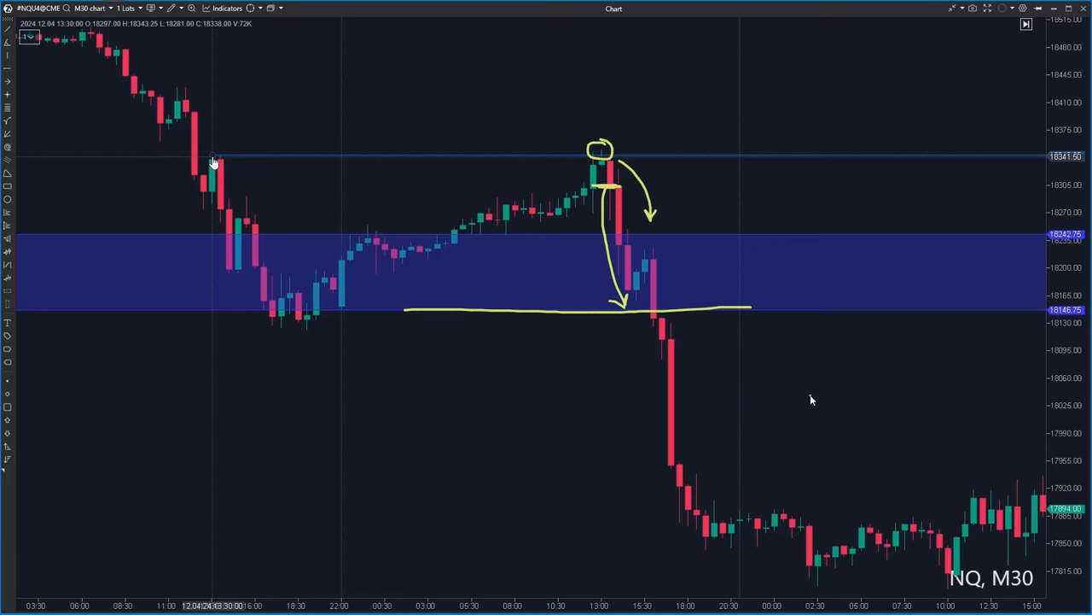
{"action": "key", "text": "Escape"}
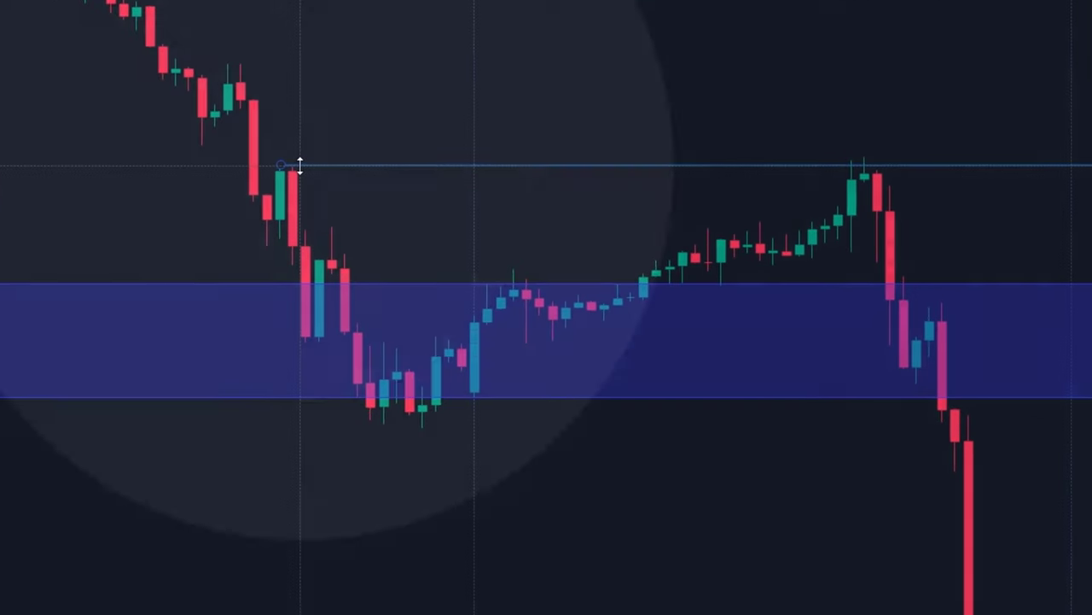
Draw a rectangular zone just above the ray at the earlier drop, and extend its width past the 13:00 retest peak.
{"action": "left_click", "coordinate": [225, 157]}
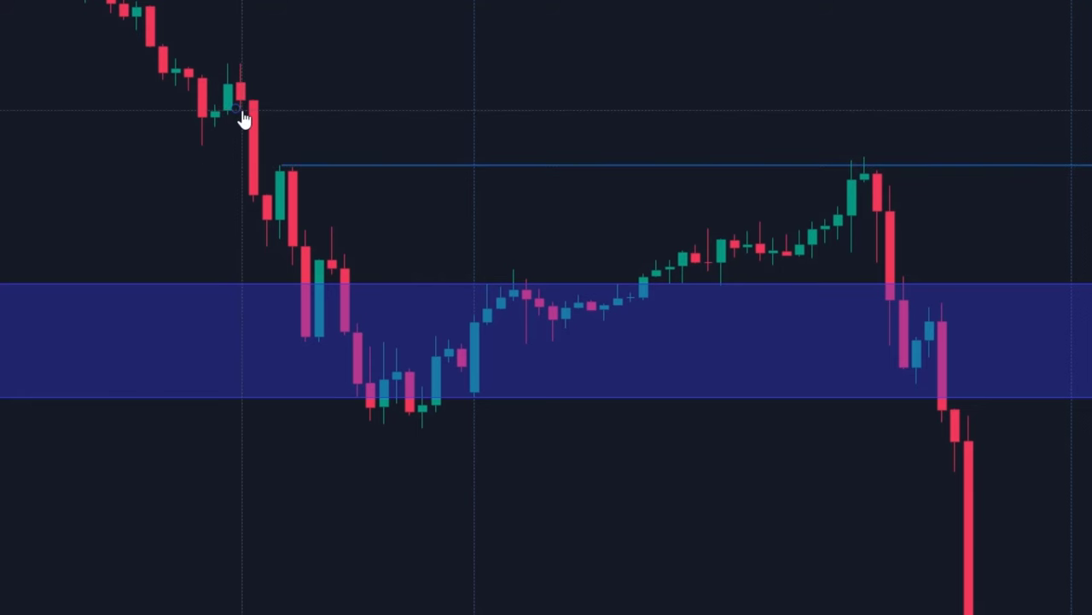
{"action": "left_click_drag", "start_coordinate": [243, 118], "coordinate": [286, 169]}
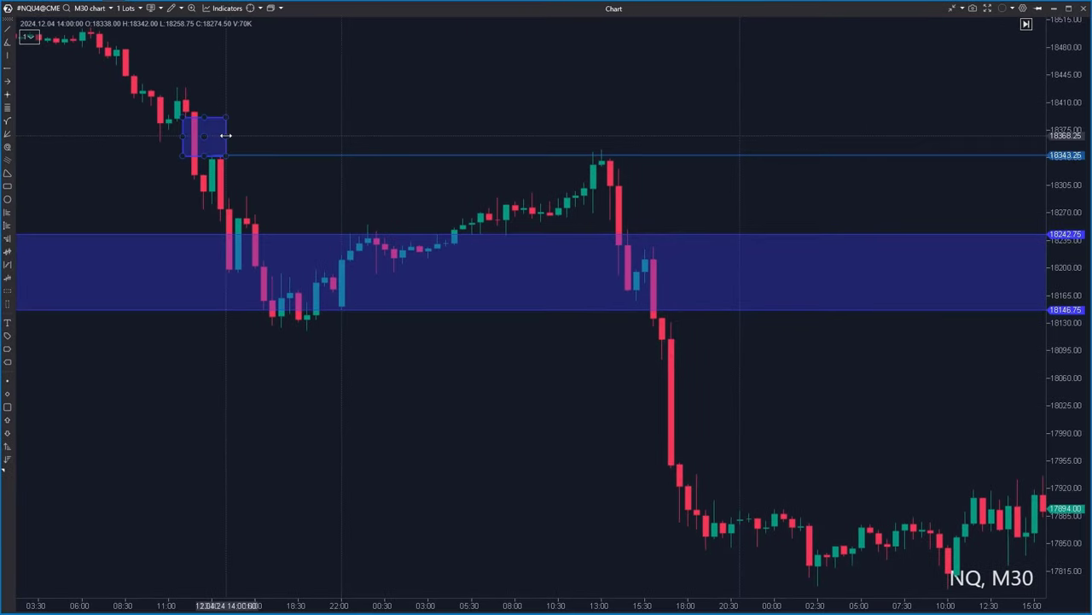
{"action": "left_click_drag", "start_coordinate": [226, 136], "coordinate": [667, 136]}
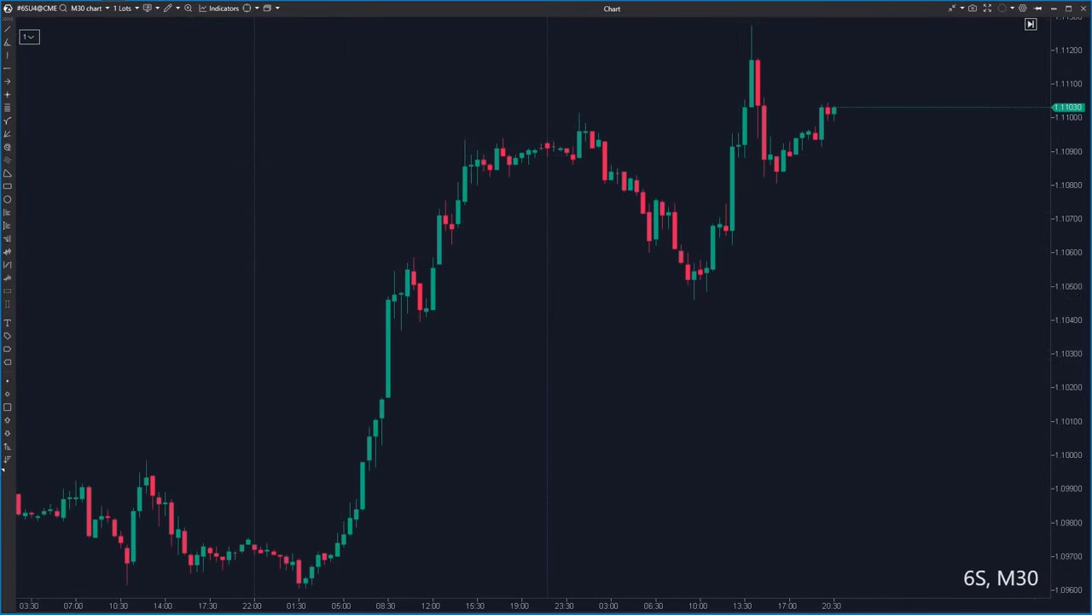
{"action": "left_click", "coordinate": [268, 537]}
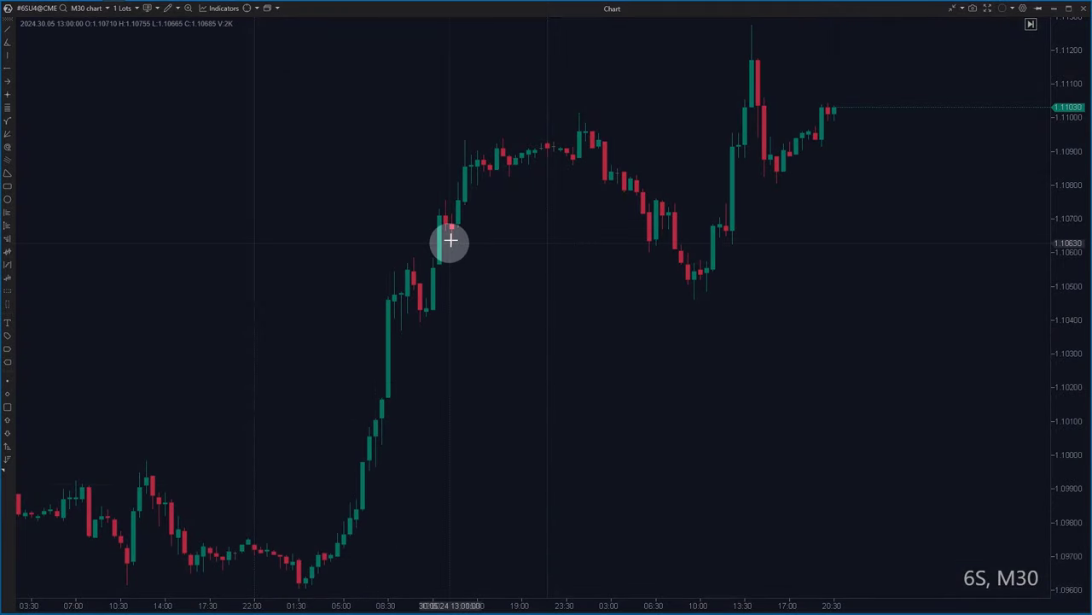
{"action": "left_click", "coordinate": [390, 515]}
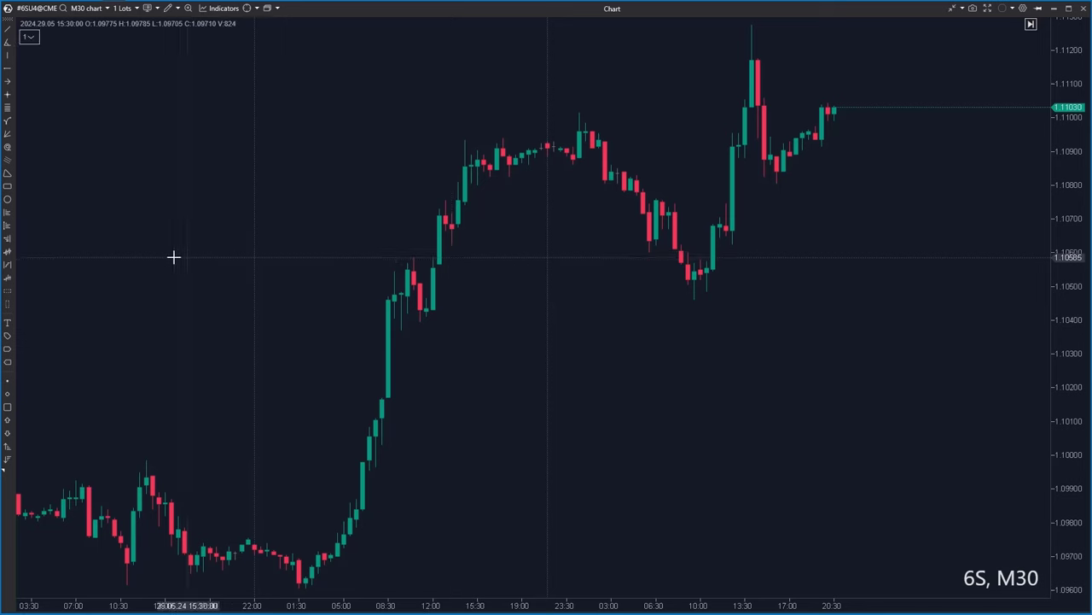
Draw a horizontal band across the 6S M30 chart covering the range around the latest session's opening candles.
{"action": "left_click", "coordinate": [8, 296]}
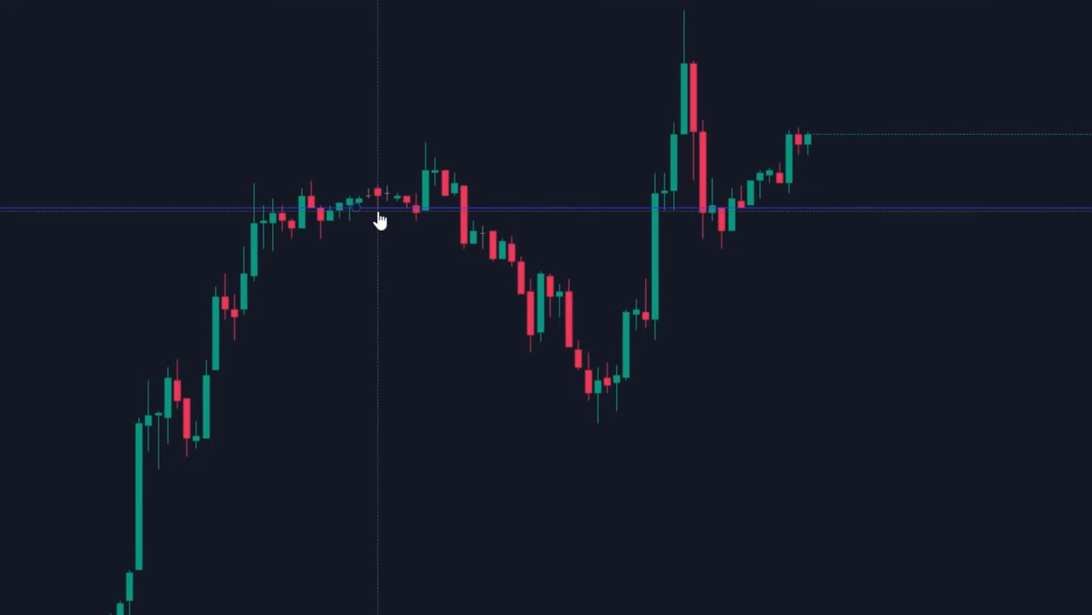
{"action": "left_click", "coordinate": [377, 213]}
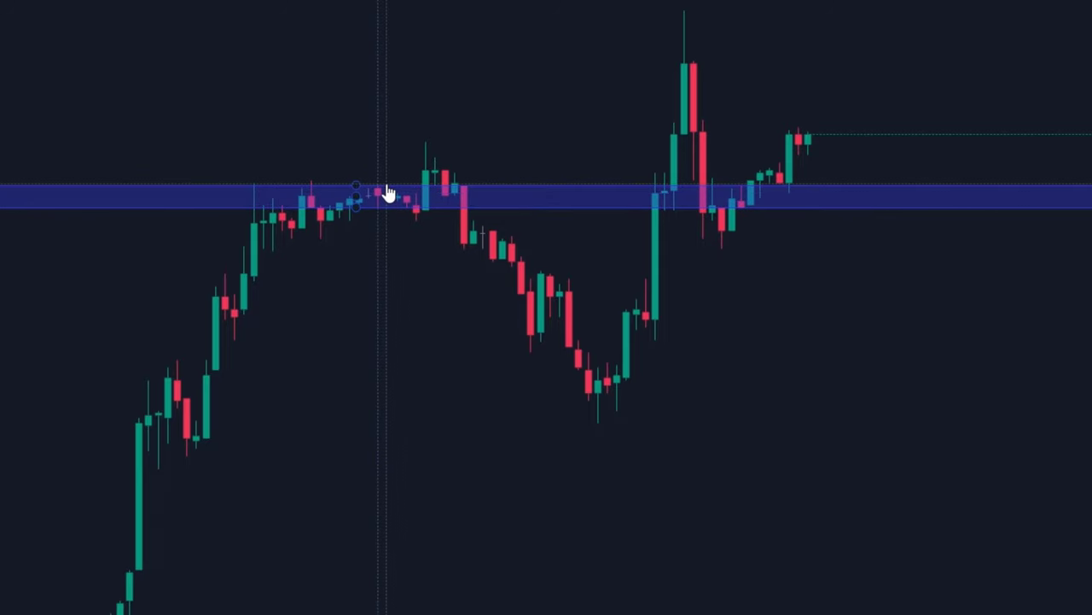
{"action": "left_click", "coordinate": [388, 189]}
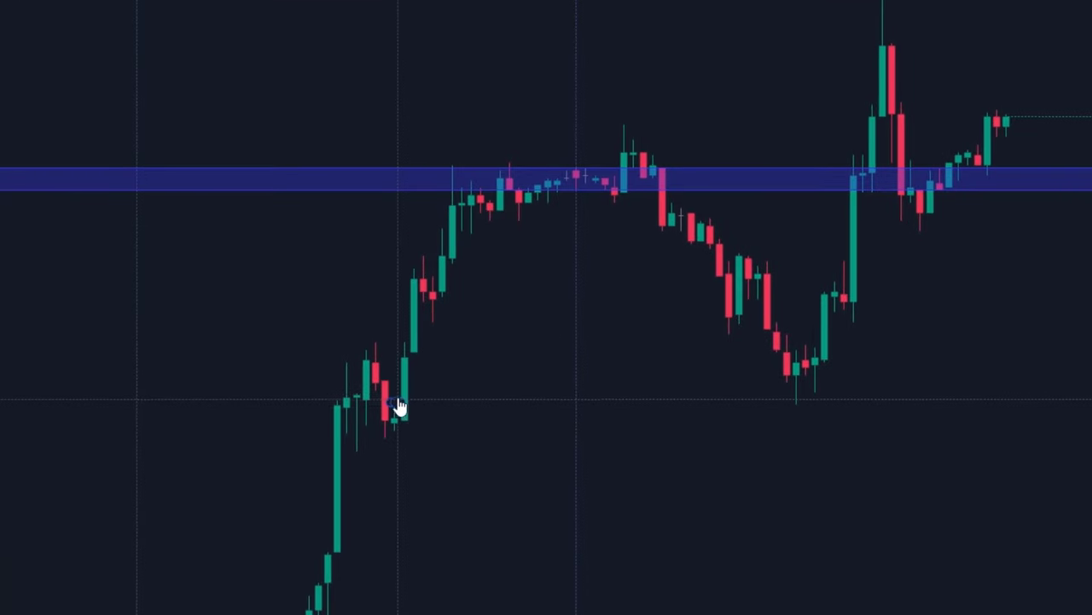
Try a rectangular zone from the earlier rally's pullback across to the latest session's low, and delete it.
{"action": "mouse_move", "coordinate": [399, 406]}
{"action": "left_mouse_down"}
{"action": "mouse_move", "coordinate": [420, 349]}
{"action": "mouse_move", "coordinate": [700, 380]}
{"action": "mouse_move", "coordinate": [897, 373]}
{"action": "left_mouse_up"}
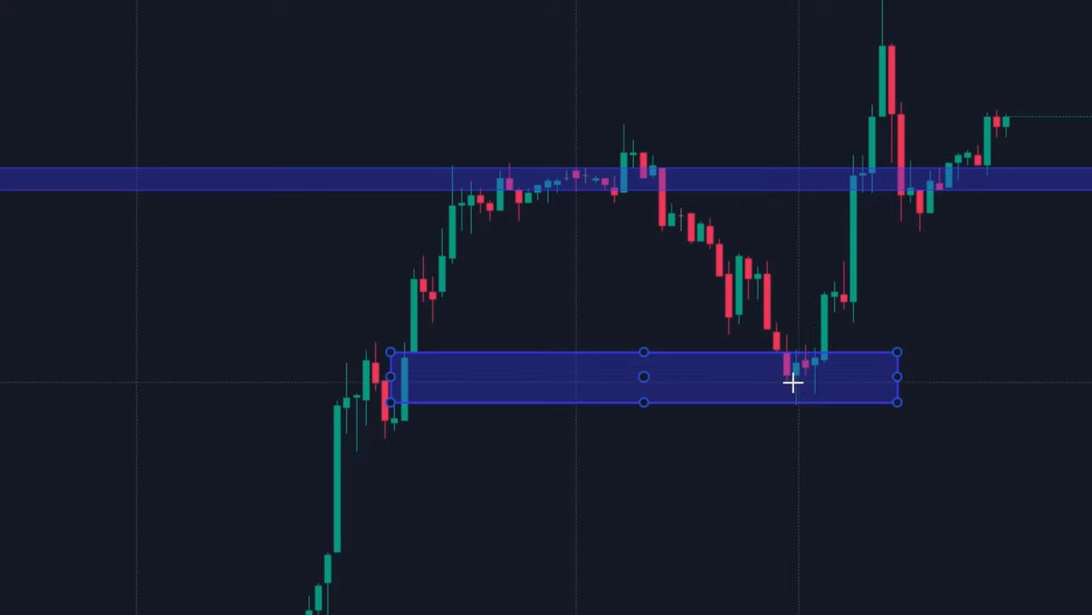
{"action": "key", "text": "Delete"}
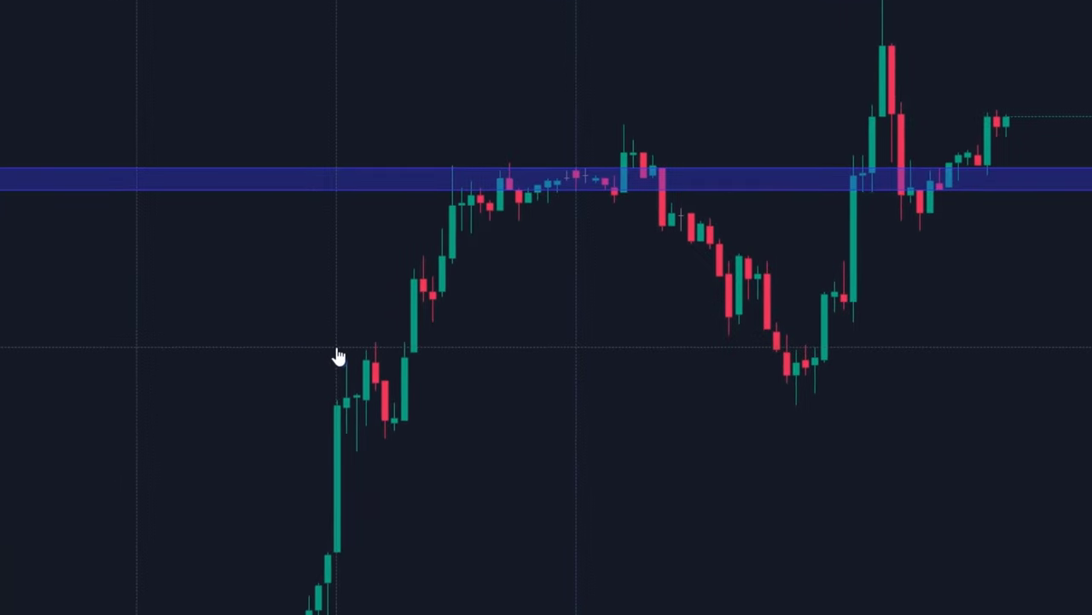
Draw a rectangle over the red pullback candle before the rally's continuation, extending it past the latest session's low.
{"action": "mouse_move", "coordinate": [386, 380]}
{"action": "left_mouse_down"}
{"action": "mouse_move", "coordinate": [389, 450]}
{"action": "mouse_move", "coordinate": [576, 402]}
{"action": "mouse_move", "coordinate": [885, 389]}
{"action": "left_mouse_up"}
{"action": "left_click", "coordinate": [818, 445]}
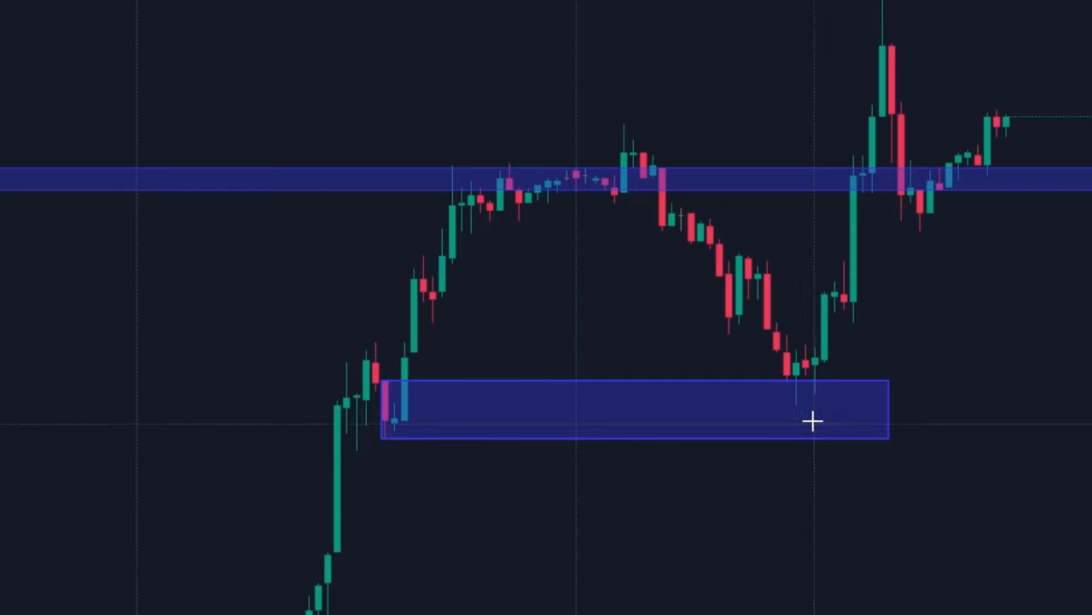
{"action": "left_click", "coordinate": [794, 390]}
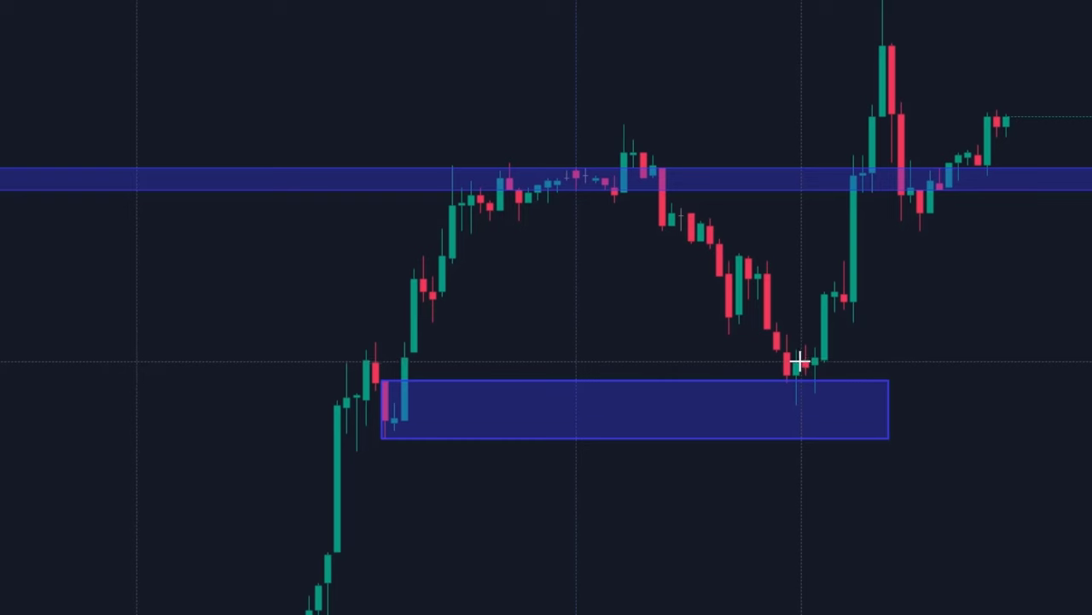
Measure the price move from the low above the support rectangle to the latest candles on the 6S chart.
{"action": "left_click", "coordinate": [800, 365], "text": "shift"}
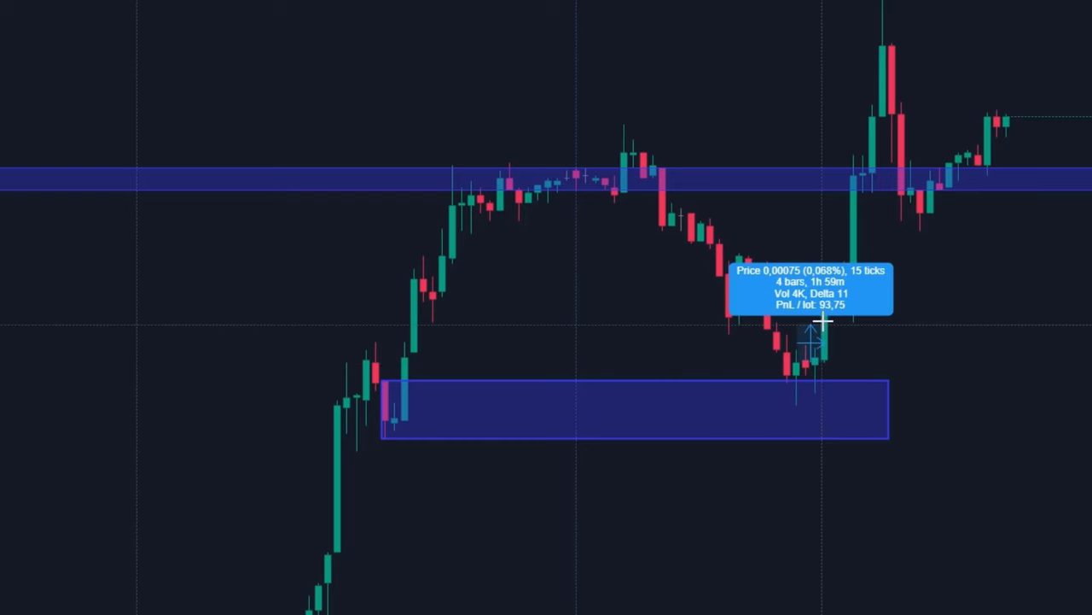
{"action": "left_click", "coordinate": [988, 168]}
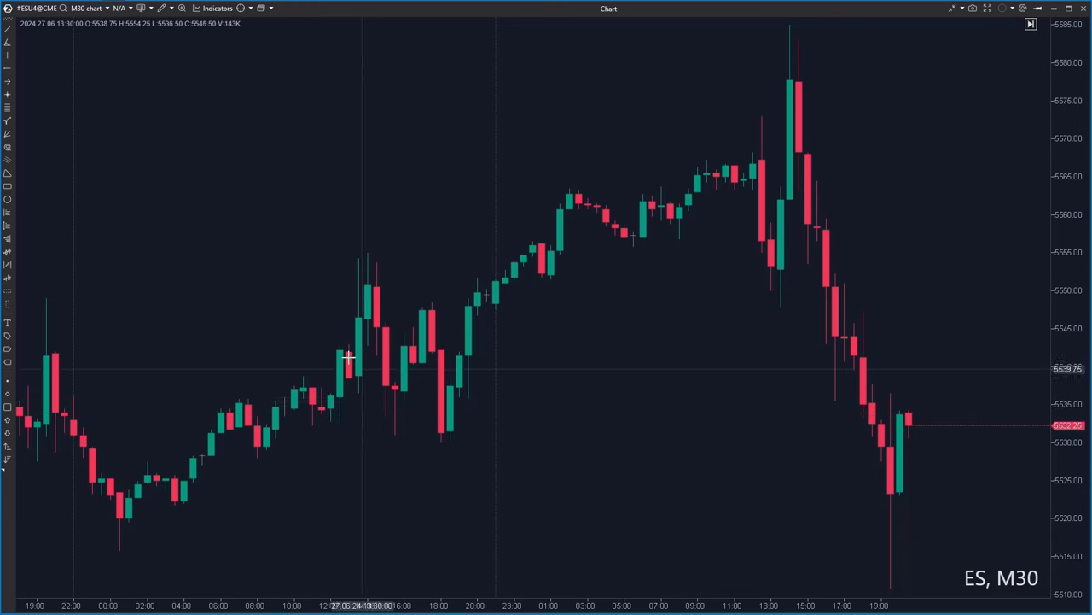
Place a horizontal line on the ES M30 chart at the earlier breakout level, and mark the retest low and the surge to the peak.
{"action": "key", "text": "1"}
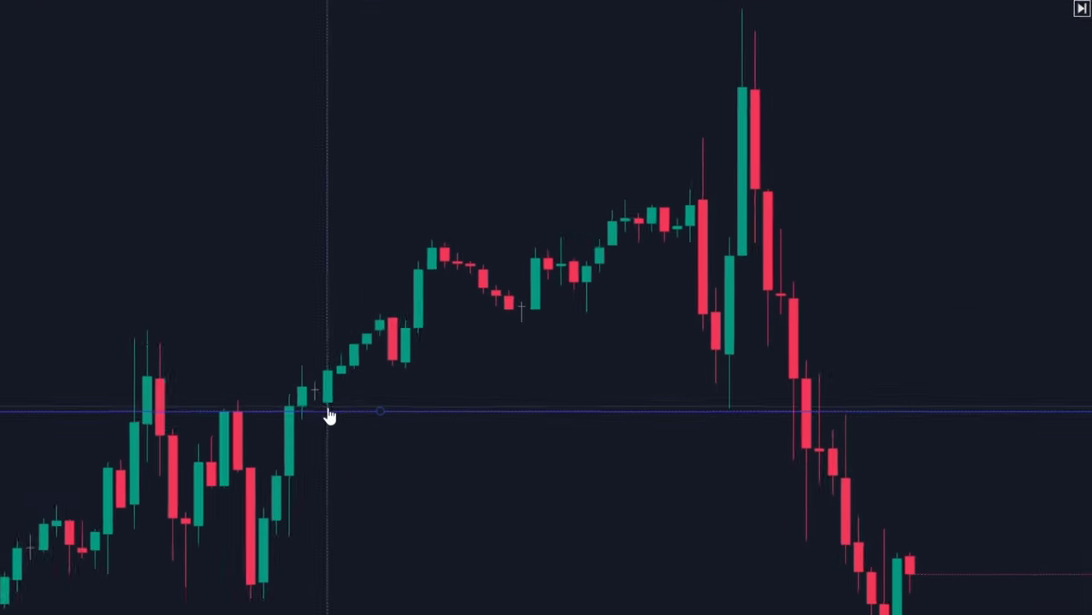
{"action": "mouse_move", "coordinate": [292, 436]}
{"action": "left_mouse_down"}
{"action": "mouse_move", "coordinate": [310, 381]}
{"action": "mouse_move", "coordinate": [399, 285]}
{"action": "mouse_move", "coordinate": [494, 318]}
{"action": "mouse_move", "coordinate": [666, 179]}
{"action": "mouse_move", "coordinate": [683, 147]}
{"action": "mouse_move", "coordinate": [667, 157]}
{"action": "mouse_move", "coordinate": [708, 287]}
{"action": "mouse_move", "coordinate": [711, 408]}
{"action": "mouse_move", "coordinate": [732, 406]}
{"action": "left_mouse_up"}
{"action": "mouse_move", "coordinate": [745, 345]}
{"action": "left_mouse_down"}
{"action": "mouse_move", "coordinate": [772, 52]}
{"action": "mouse_move", "coordinate": [730, 57]}
{"action": "left_mouse_up"}
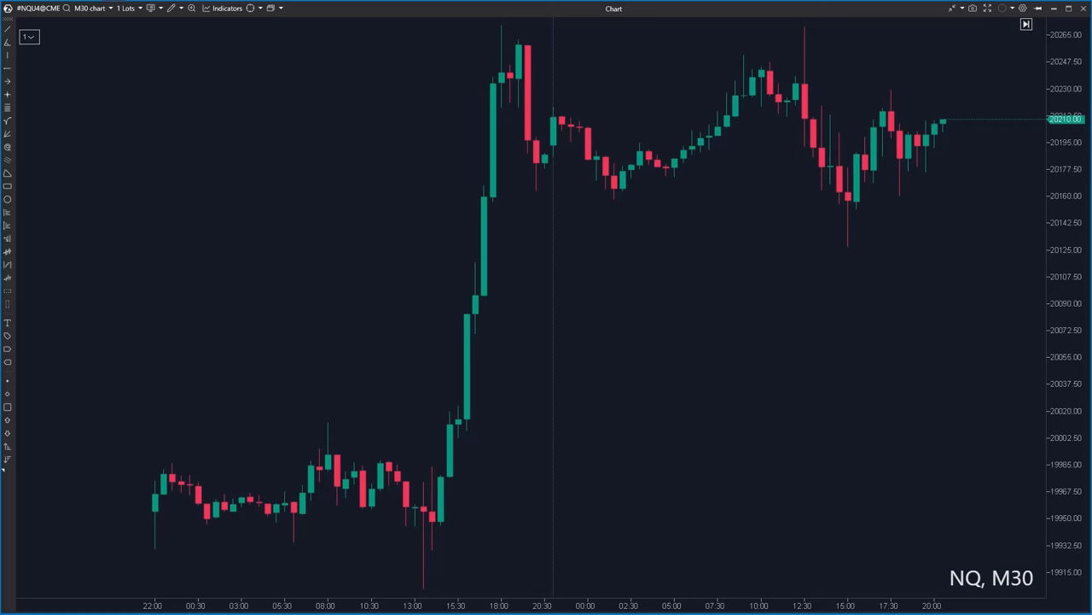
Add the Session Color indicator to the NQ M30 chart, and move the indicator settings clear of the candles.
{"action": "right_click", "coordinate": [281, 113]}
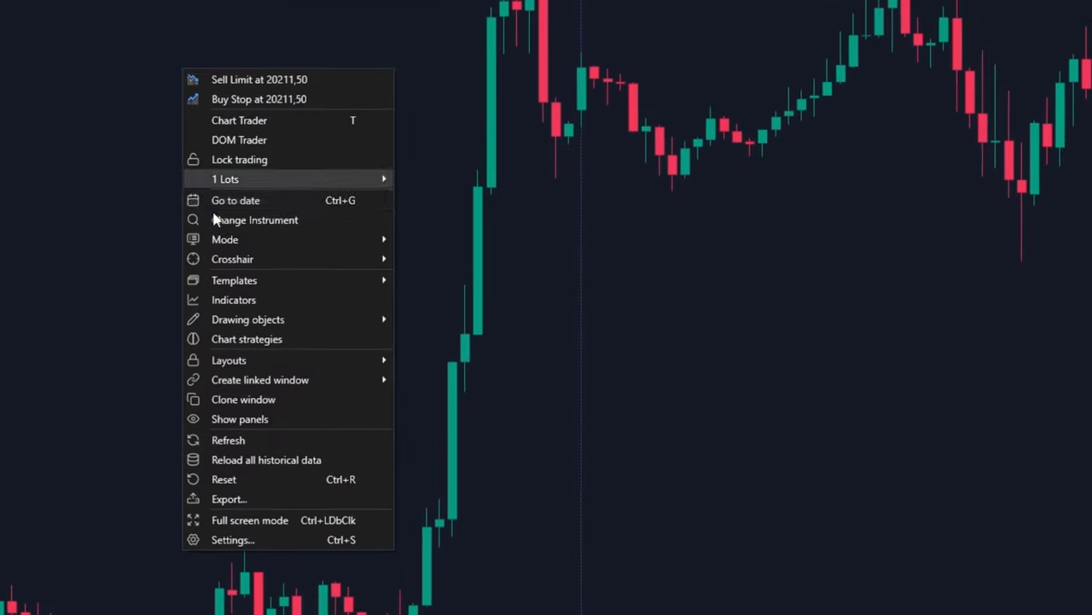
{"action": "left_click", "coordinate": [294, 300]}
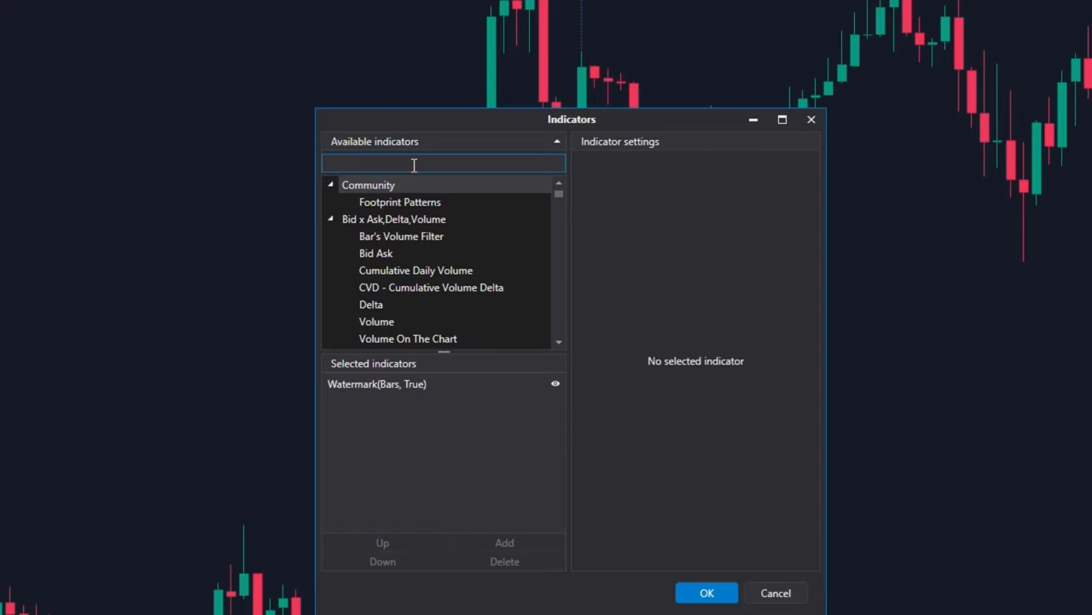
{"action": "type", "text": "sess"}
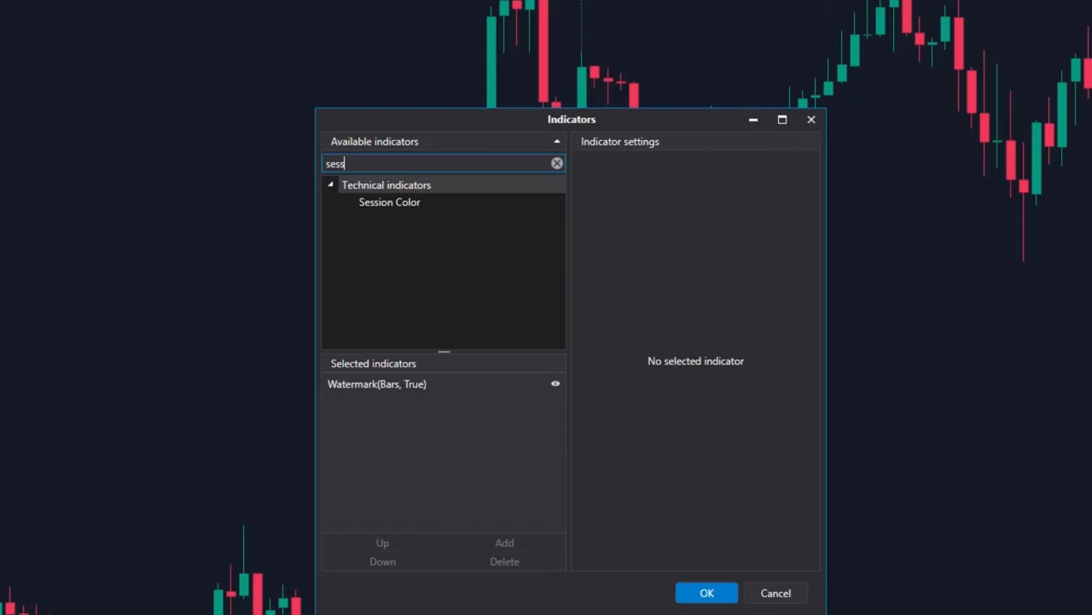
{"action": "double_click", "coordinate": [415, 203]}
{"action": "left_click_drag", "start_coordinate": [495, 150], "coordinate": [127, 31]}
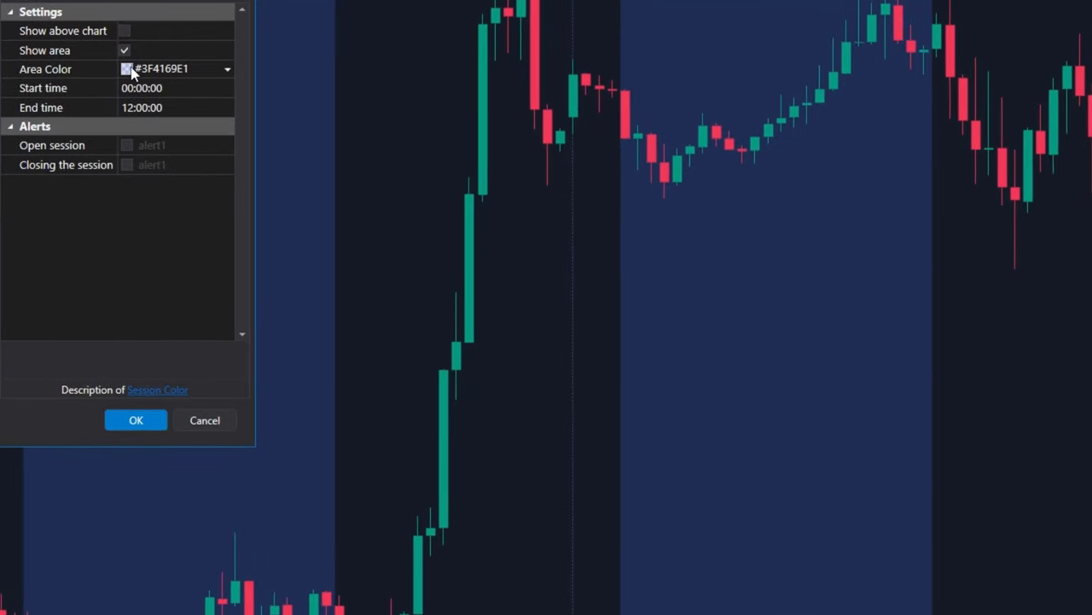
Set the Session Color area to semi-transparent white, #35FFFFFF.
{"action": "left_click", "coordinate": [131, 73]}
{"action": "left_click", "coordinate": [131, 74]}
{"action": "left_click", "coordinate": [135, 143]}
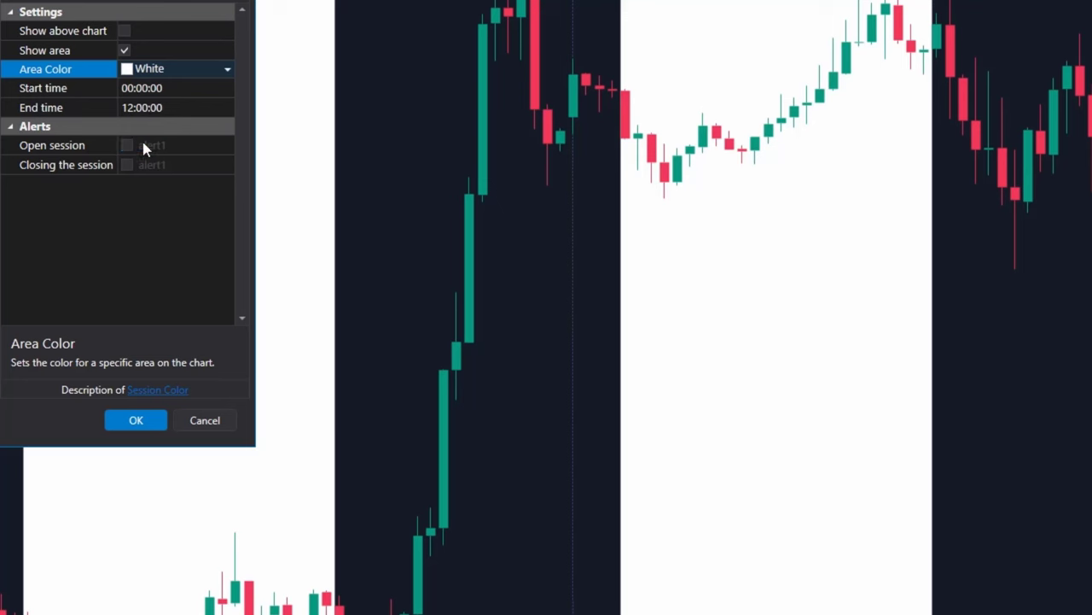
{"action": "left_click", "coordinate": [127, 73]}
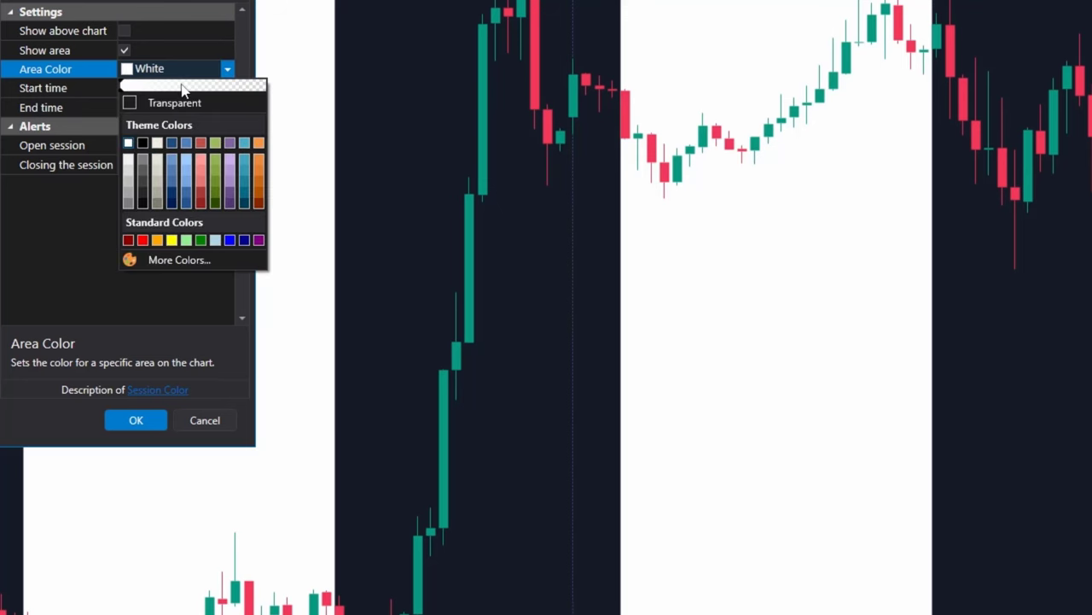
{"action": "left_click", "coordinate": [238, 89]}
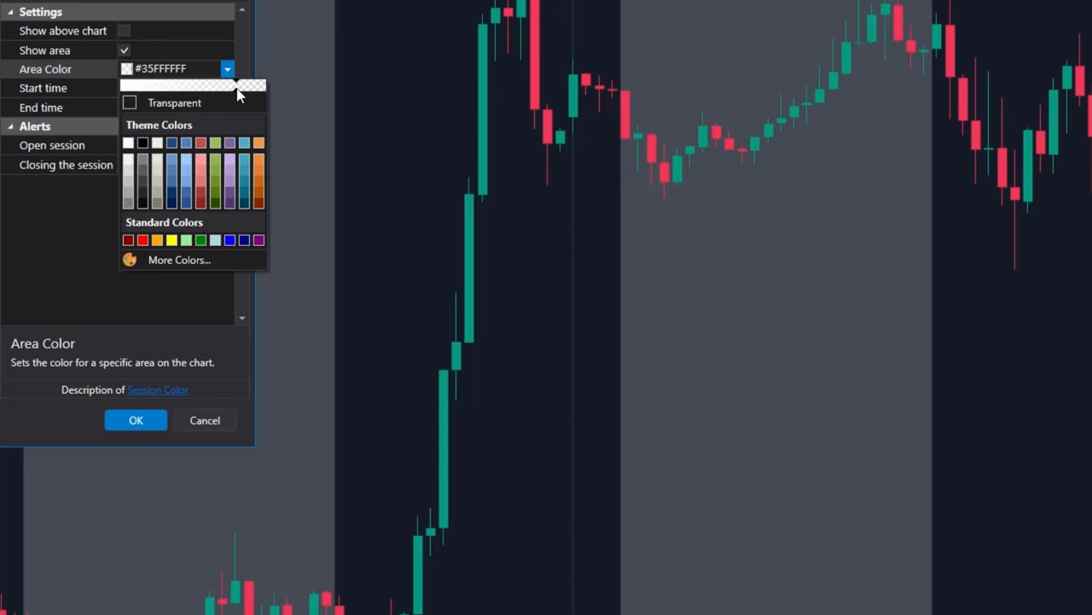
{"action": "left_click", "coordinate": [72, 214]}
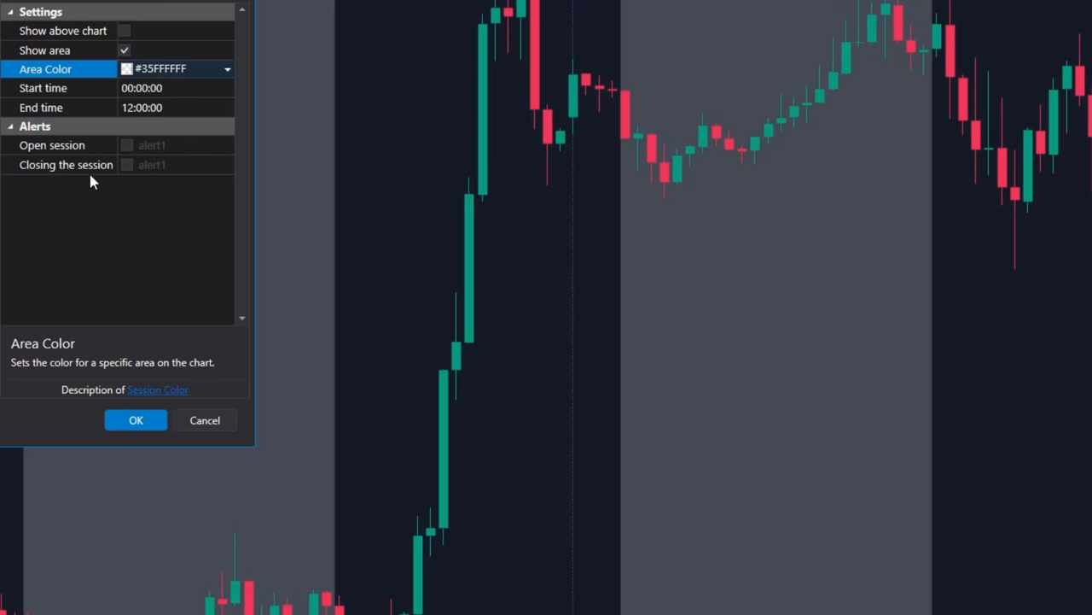
Set the white session's end time to 08:00:00 and apply the indicator.
{"action": "mouse_move", "coordinate": [92, 168]}
{"action": "left_click", "coordinate": [126, 108]}
{"action": "left_click", "coordinate": [126, 108]}
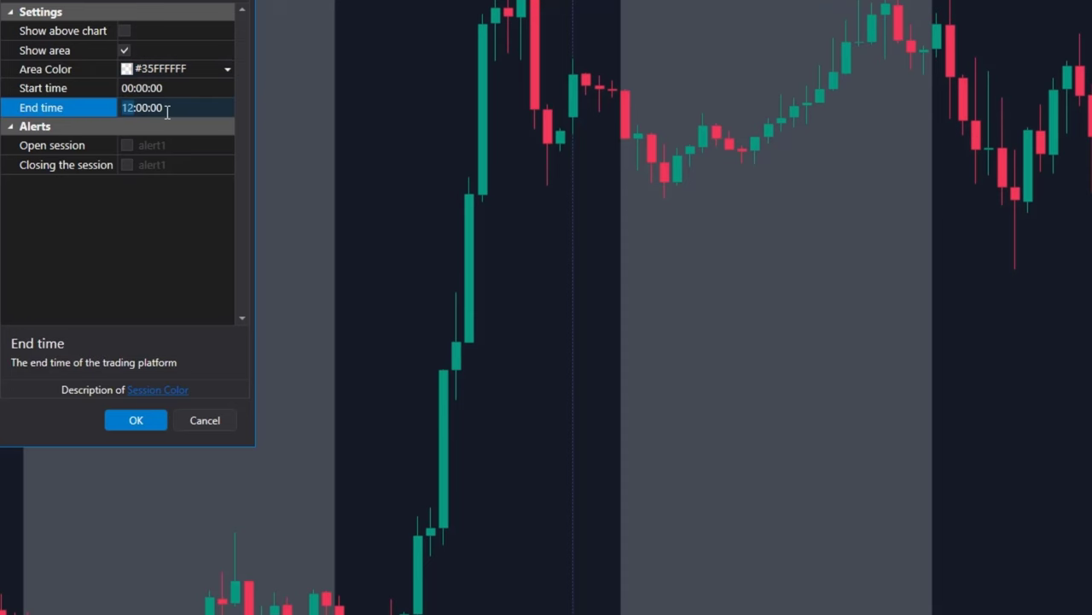
{"action": "type", "text": "08"}
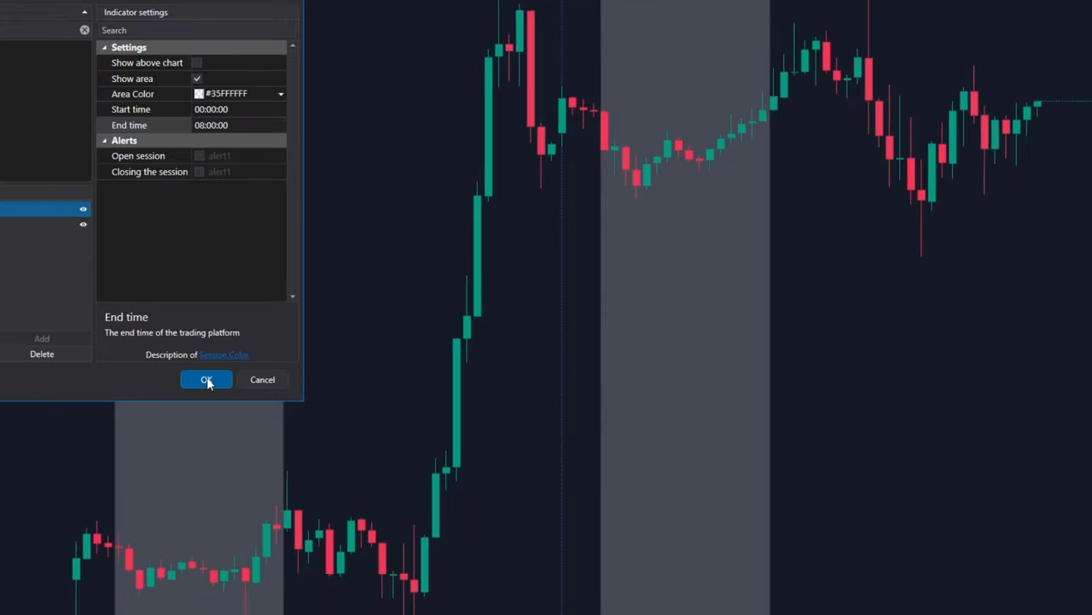
{"action": "left_click", "coordinate": [136, 420]}
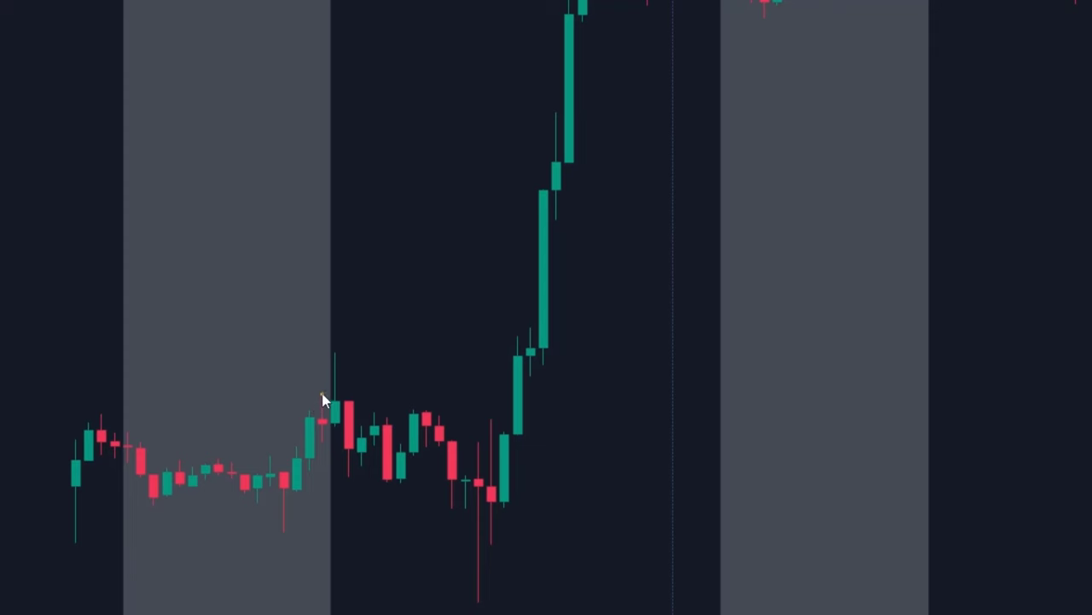
Mark the first white session's high and low with freehand lines, and circle the wick above the high.
{"action": "left_click_drag", "start_coordinate": [322, 392], "coordinate": [365, 392]}
{"action": "mouse_move", "coordinate": [343, 354]}
{"action": "left_mouse_down"}
{"action": "mouse_move", "coordinate": [330, 354]}
{"action": "mouse_move", "coordinate": [353, 371]}
{"action": "mouse_move", "coordinate": [343, 359]}
{"action": "left_mouse_up"}
{"action": "left_click_drag", "start_coordinate": [283, 530], "coordinate": [336, 530]}
{"action": "left_click_drag", "start_coordinate": [413, 531], "coordinate": [496, 531]}
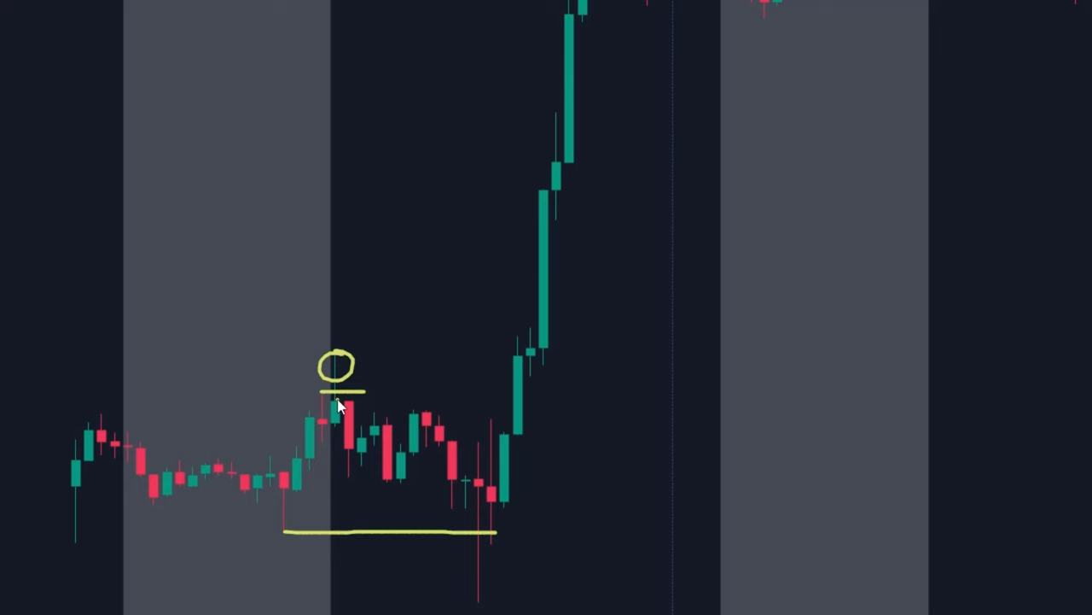
Annotate the drop toward the session low, the wick below it and the rally with arrows and a circle, and clear the annotations.
{"action": "left_click_drag", "start_coordinate": [339, 402], "coordinate": [452, 514]}
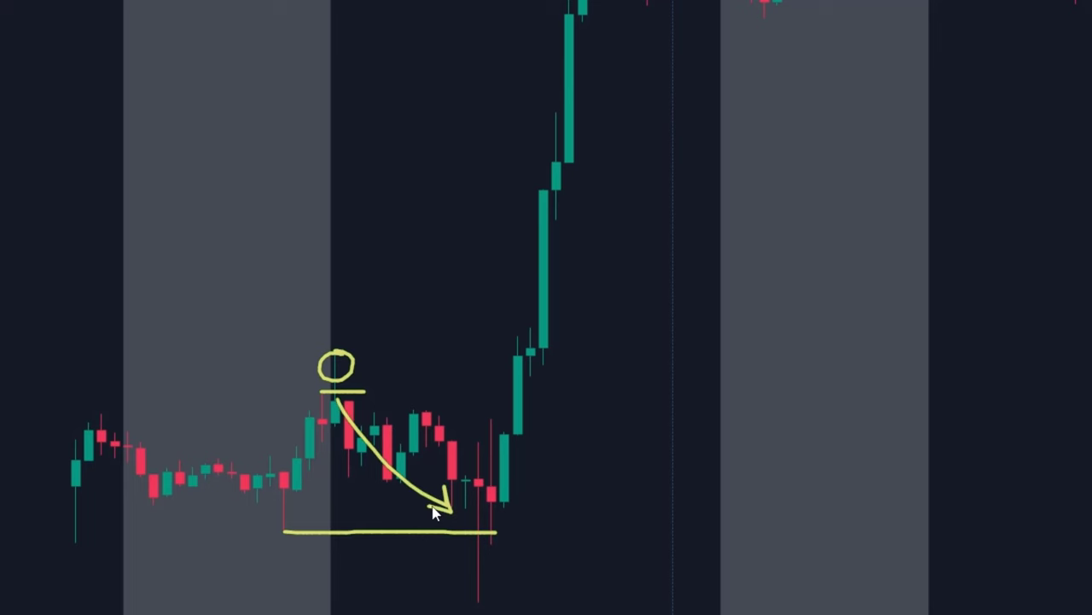
{"action": "left_click_drag", "start_coordinate": [275, 531], "coordinate": [309, 531]}
{"action": "mouse_move", "coordinate": [483, 560]}
{"action": "left_mouse_down"}
{"action": "mouse_move", "coordinate": [469, 593]}
{"action": "mouse_move", "coordinate": [469, 562]}
{"action": "left_mouse_up"}
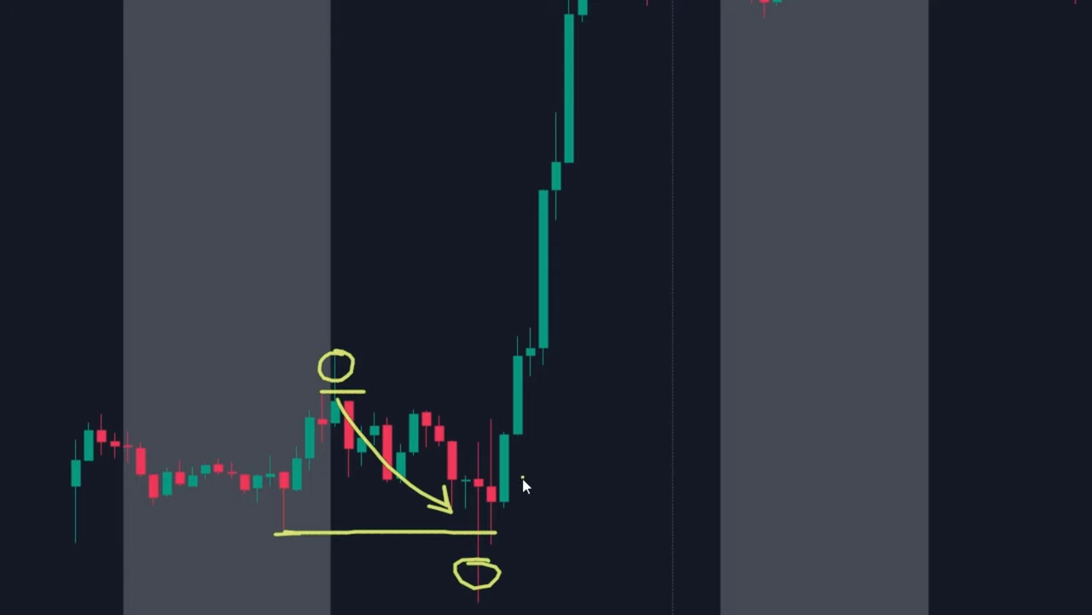
{"action": "mouse_move", "coordinate": [522, 498]}
{"action": "left_mouse_down"}
{"action": "mouse_move", "coordinate": [587, 311]}
{"action": "mouse_move", "coordinate": [592, 101]}
{"action": "left_mouse_up"}
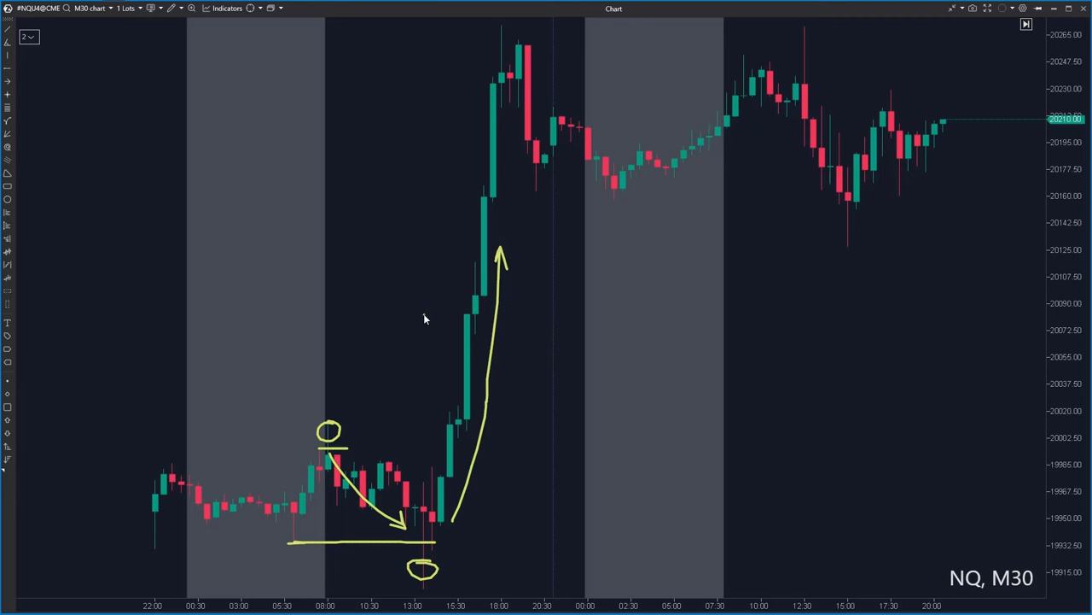
{"action": "key", "text": "Escape"}
Add a second Session Color indicator to the NQ chart, and move its settings clear of the candles.
{"action": "right_click", "coordinate": [134, 89]}
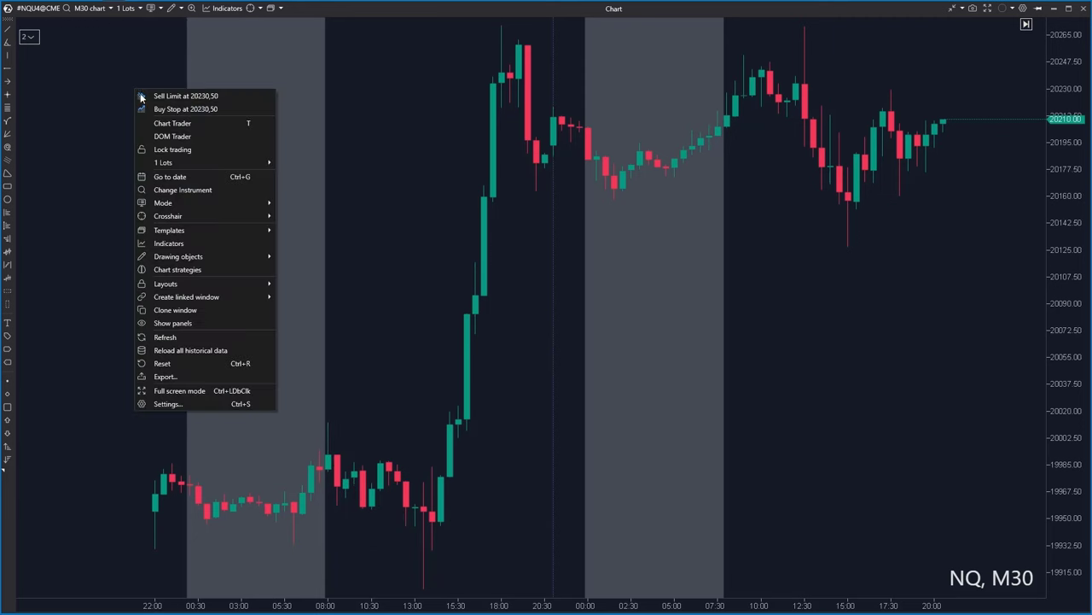
{"action": "left_click", "coordinate": [166, 245]}
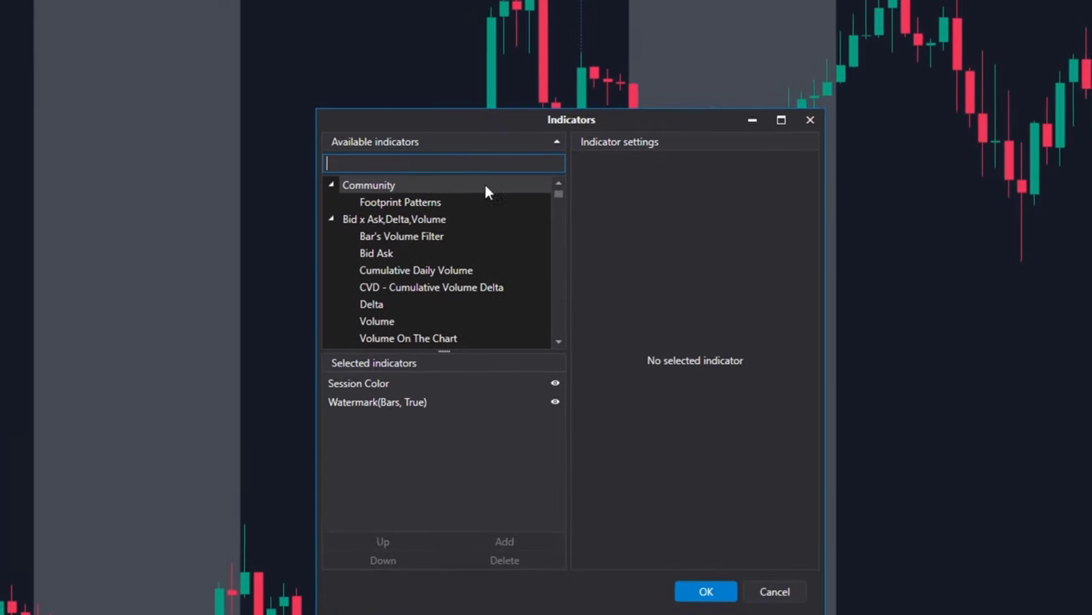
{"action": "type", "text": "sess"}
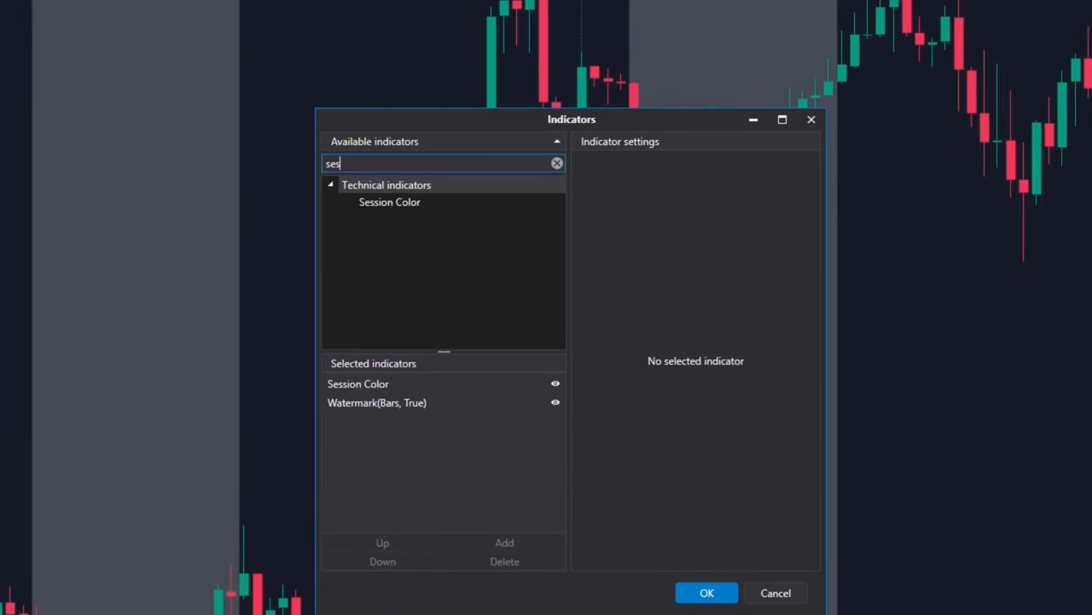
{"action": "double_click", "coordinate": [388, 203]}
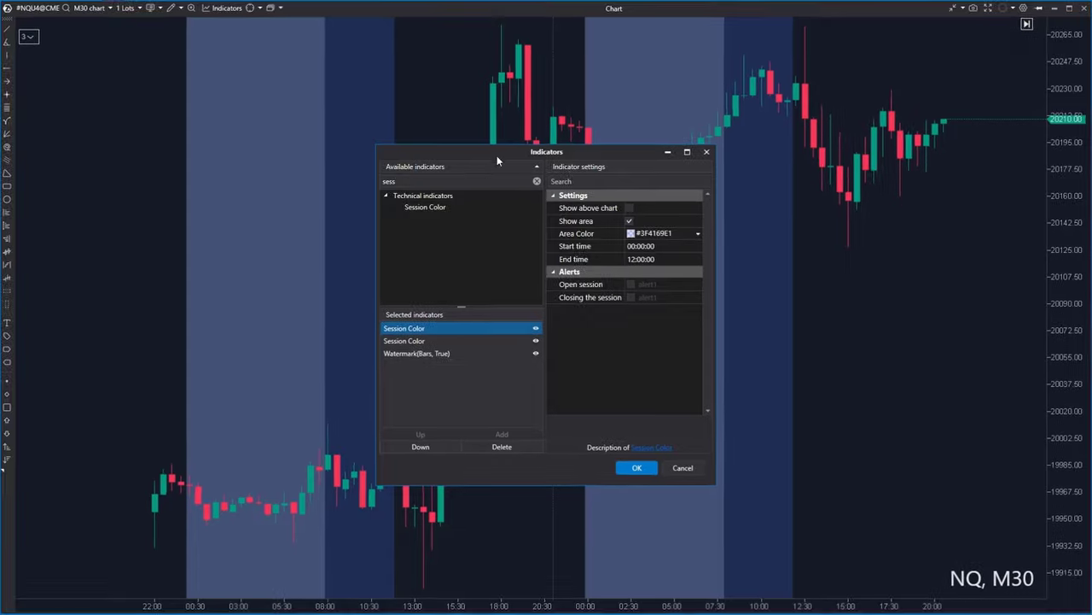
{"action": "left_click_drag", "start_coordinate": [496, 155], "coordinate": [123, 27]}
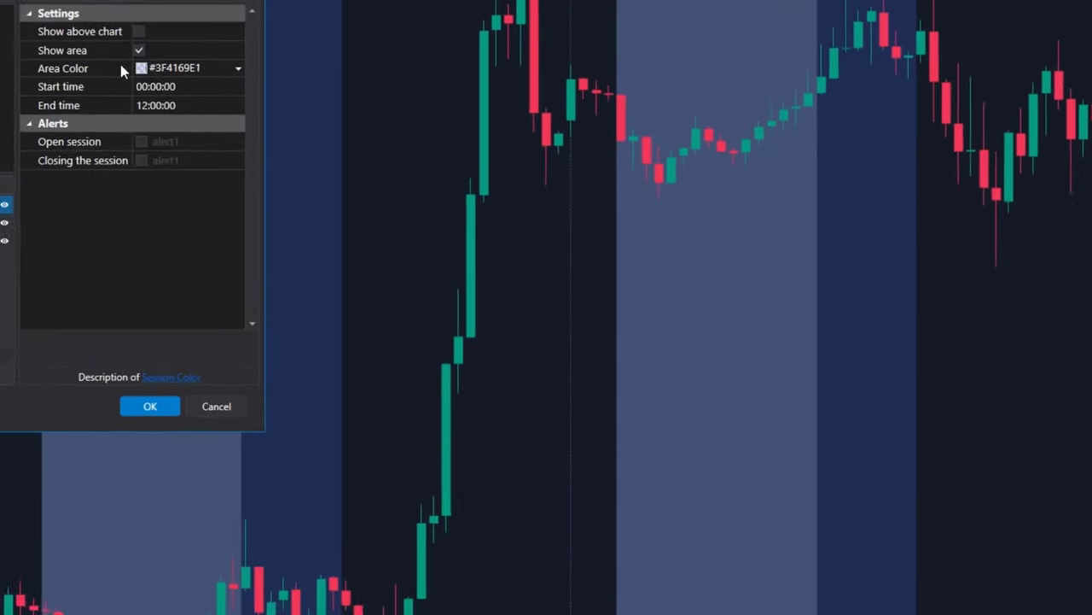
Set the second Session Color area to semi-transparent green, #42008000.
{"action": "left_click", "coordinate": [255, 112]}
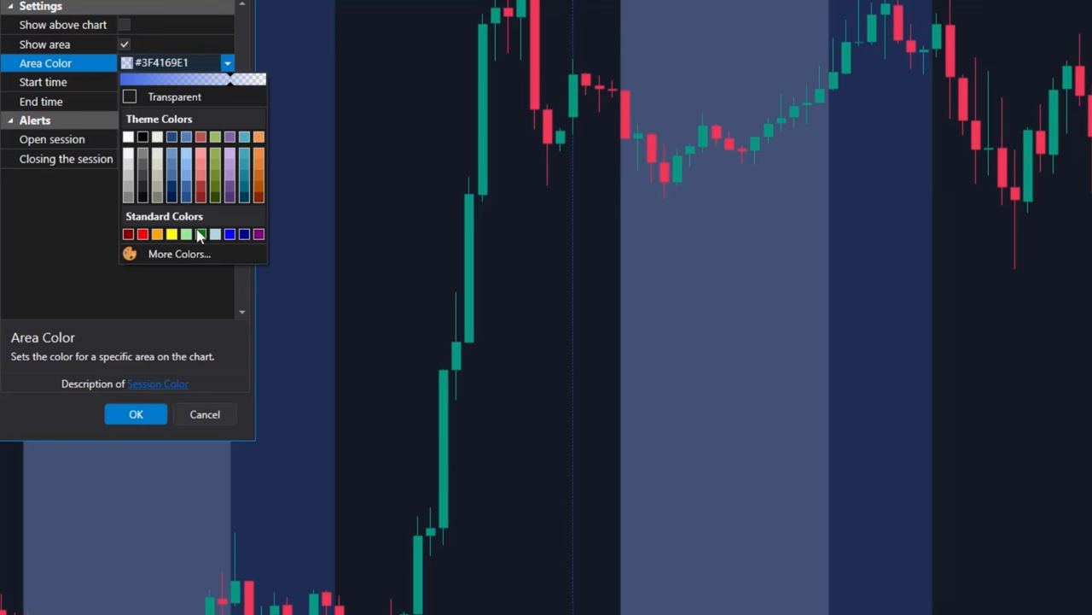
{"action": "left_click", "coordinate": [200, 234]}
{"action": "left_click", "coordinate": [226, 64]}
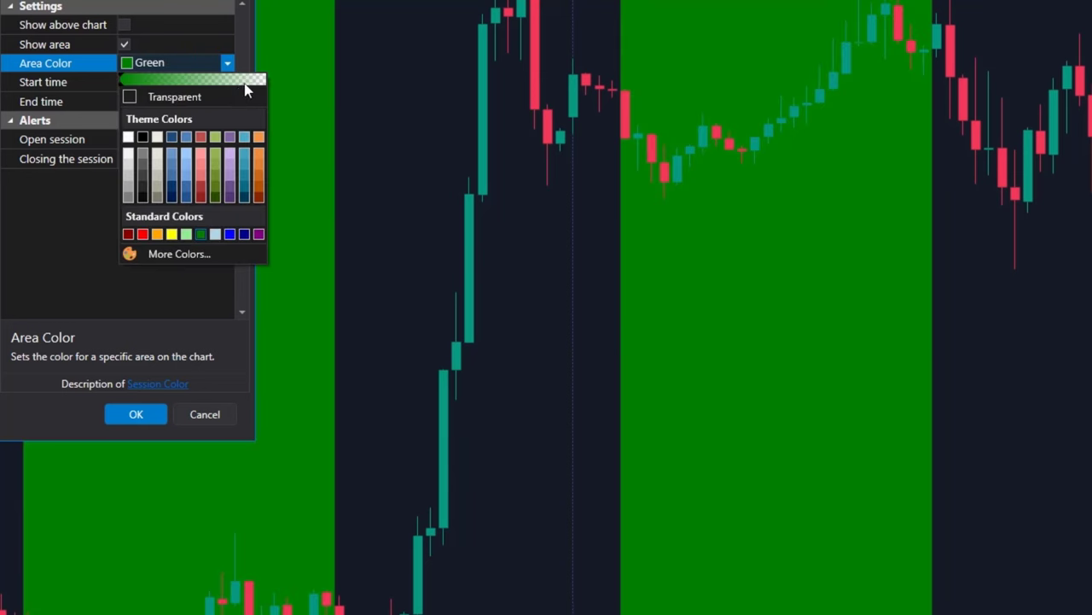
{"action": "left_click", "coordinate": [230, 80]}
{"action": "left_click", "coordinate": [61, 206]}
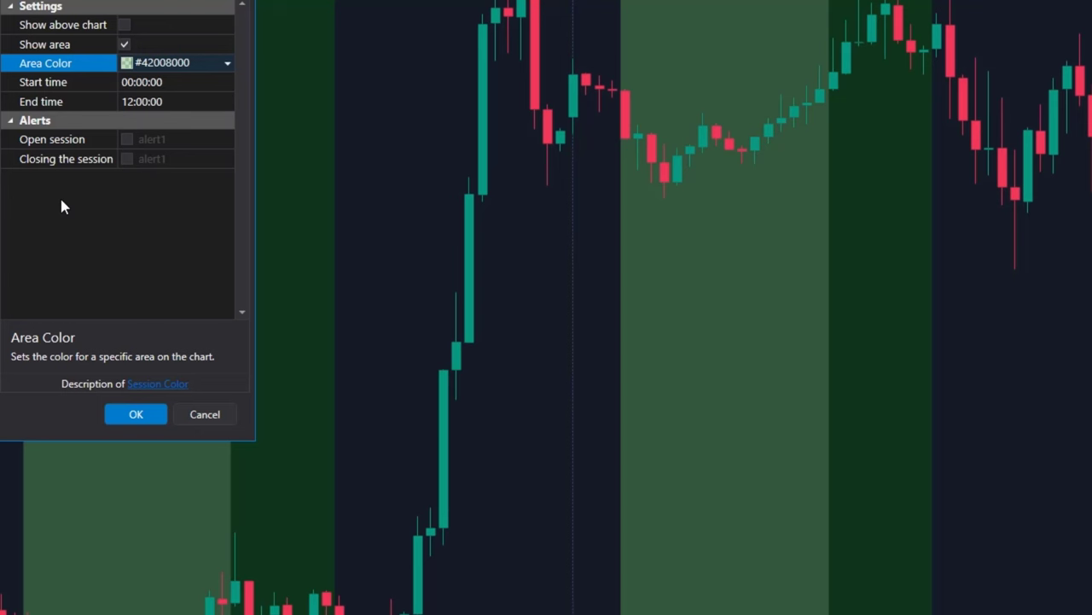
Set the green session to run from 07:00:00 to 15:30:00 and apply the indicator.
{"action": "left_click", "coordinate": [130, 83]}
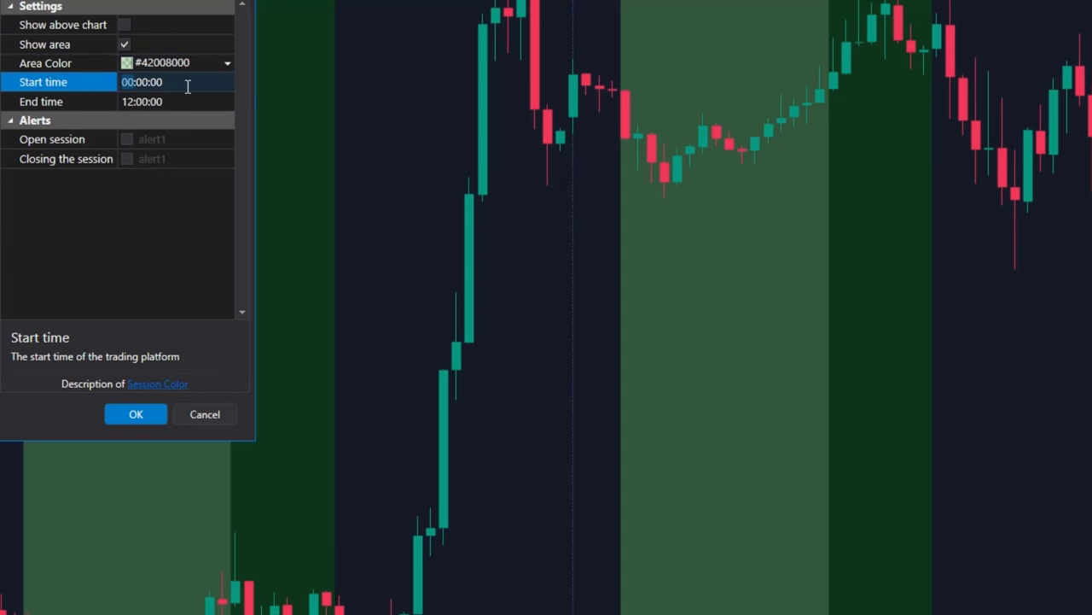
{"action": "type", "text": "07"}
{"action": "left_click", "coordinate": [130, 102]}
{"action": "type", "text": "15"}
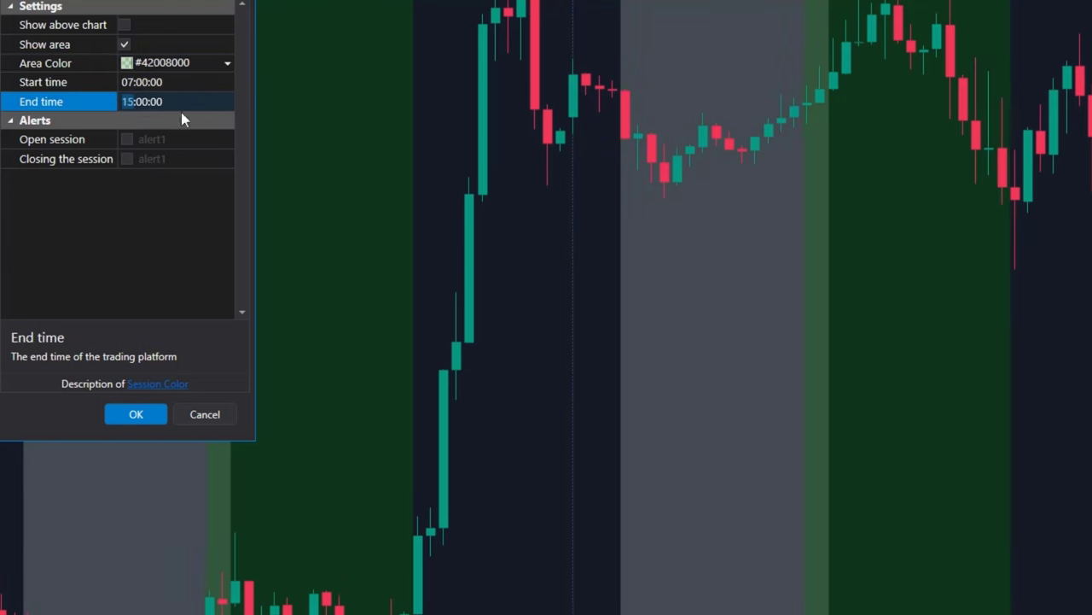
{"action": "key", "text": "Right"}
{"action": "type", "text": "30"}
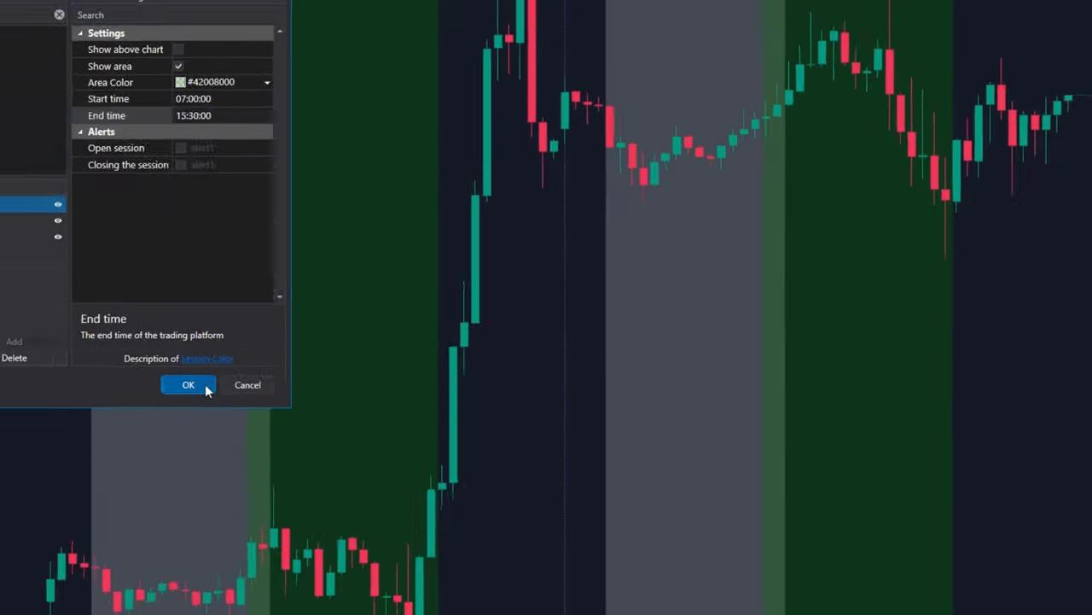
{"action": "left_click", "coordinate": [150, 415]}
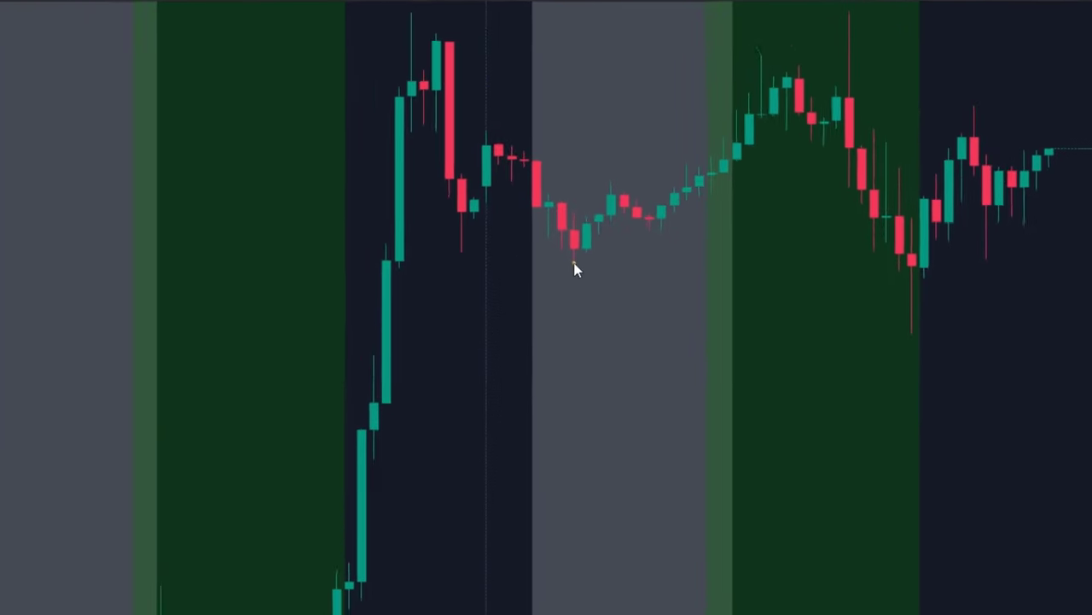
Mark the latest white session's low and high with freehand lines, circle the wicks beyond them, and draw an upward arrow from the low.
{"action": "left_click_drag", "start_coordinate": [614, 202], "coordinate": [636, 202]}
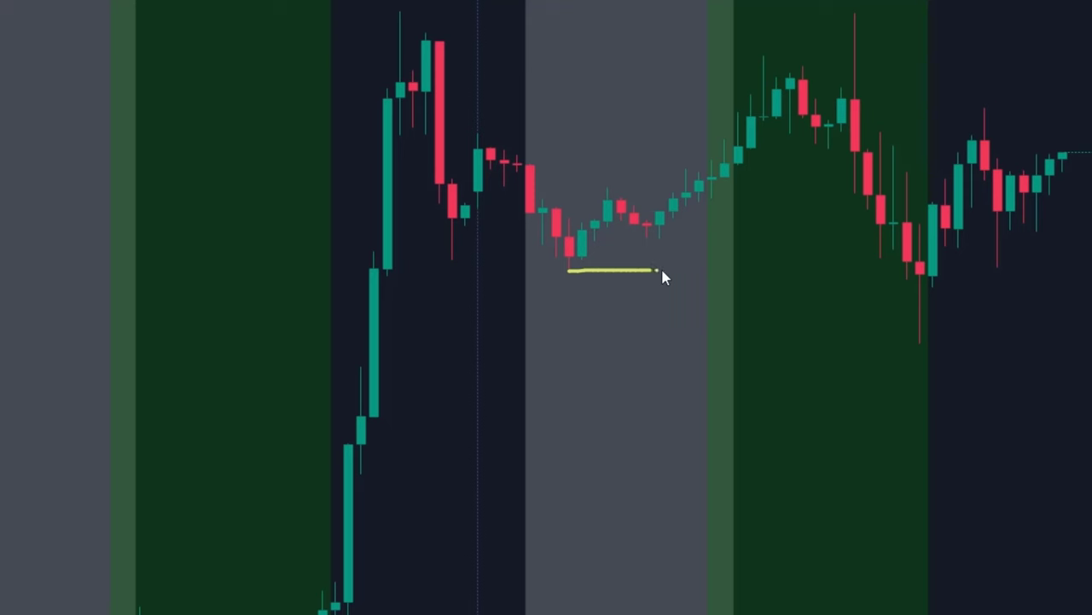
{"action": "mouse_move", "coordinate": [833, 271]}
{"action": "left_mouse_down"}
{"action": "mouse_move", "coordinate": [934, 269]}
{"action": "mouse_move", "coordinate": [898, 333]}
{"action": "mouse_move", "coordinate": [980, 154]}
{"action": "mouse_move", "coordinate": [992, 167]}
{"action": "left_mouse_up"}
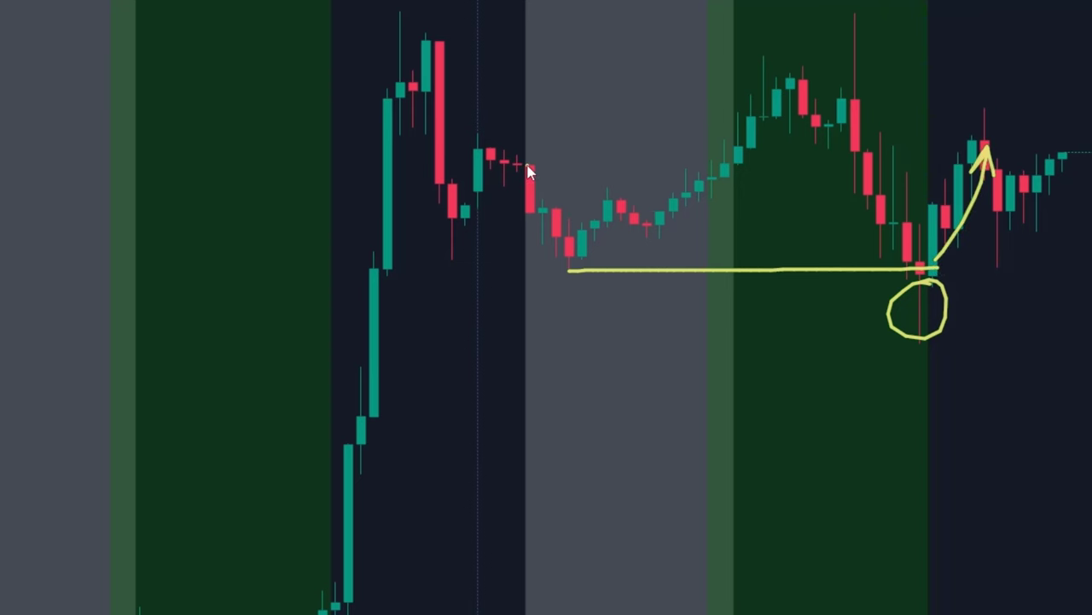
{"action": "left_click_drag", "start_coordinate": [578, 167], "coordinate": [785, 167]}
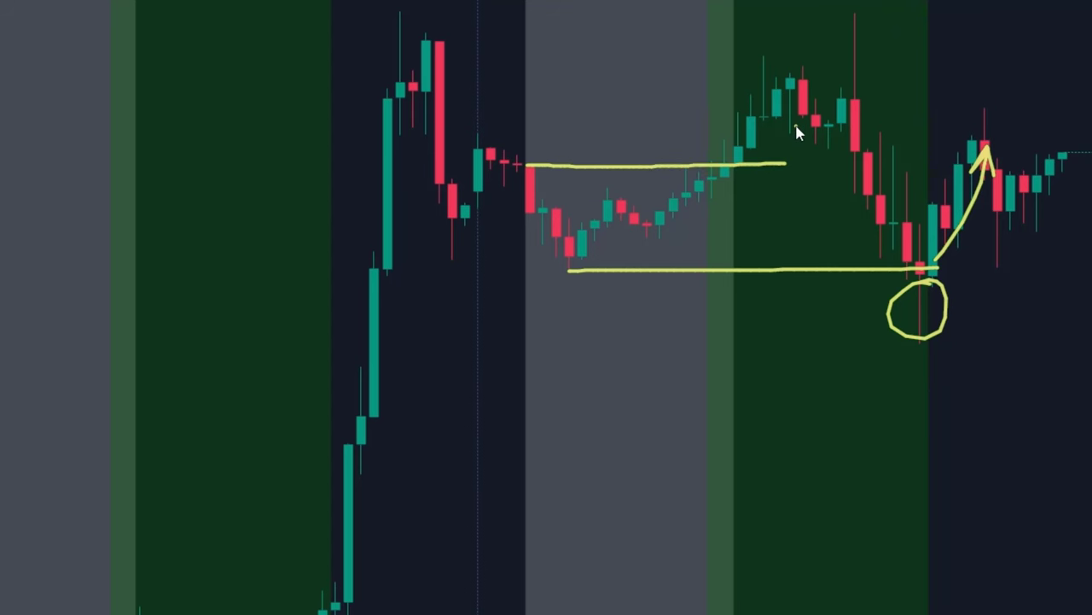
{"action": "left_click_drag", "start_coordinate": [751, 67], "coordinate": [753, 63]}
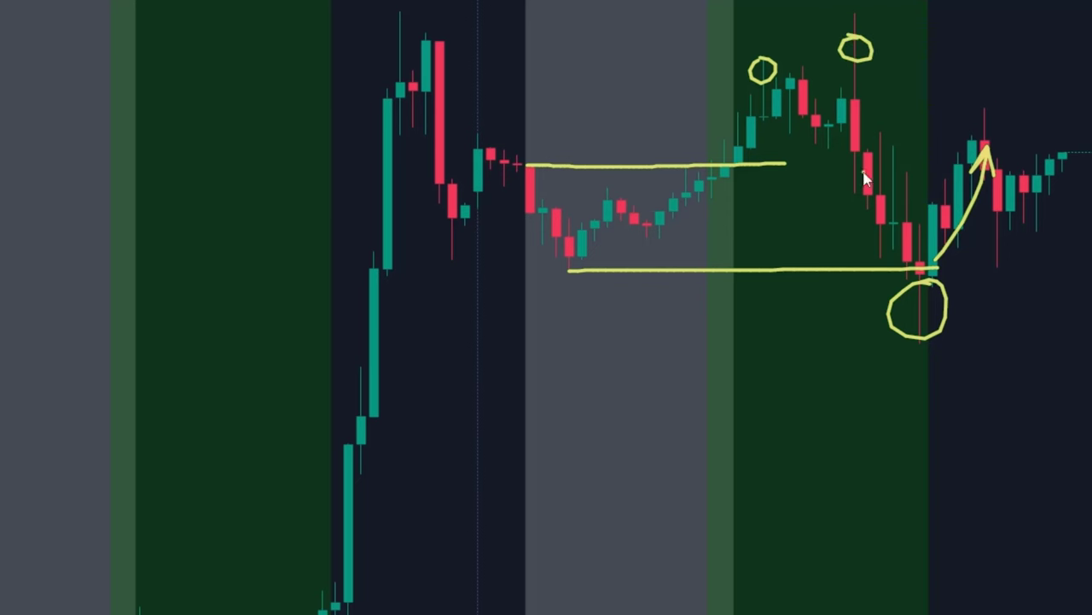
Extend the freehand line at the white session's high across the falling candles in the green session.
{"action": "left_click_drag", "start_coordinate": [788, 162], "coordinate": [914, 162]}
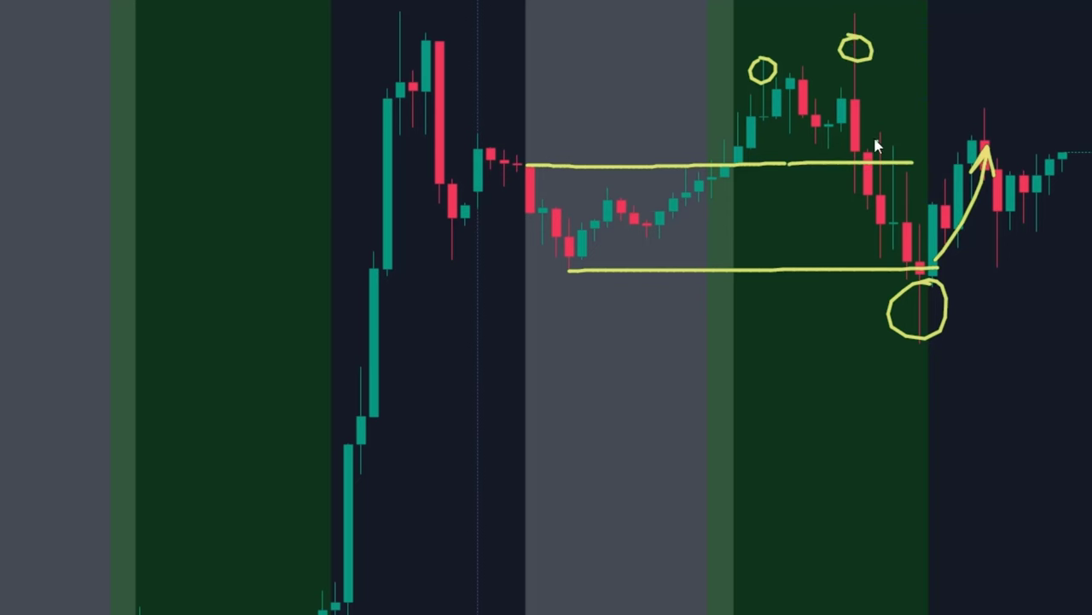
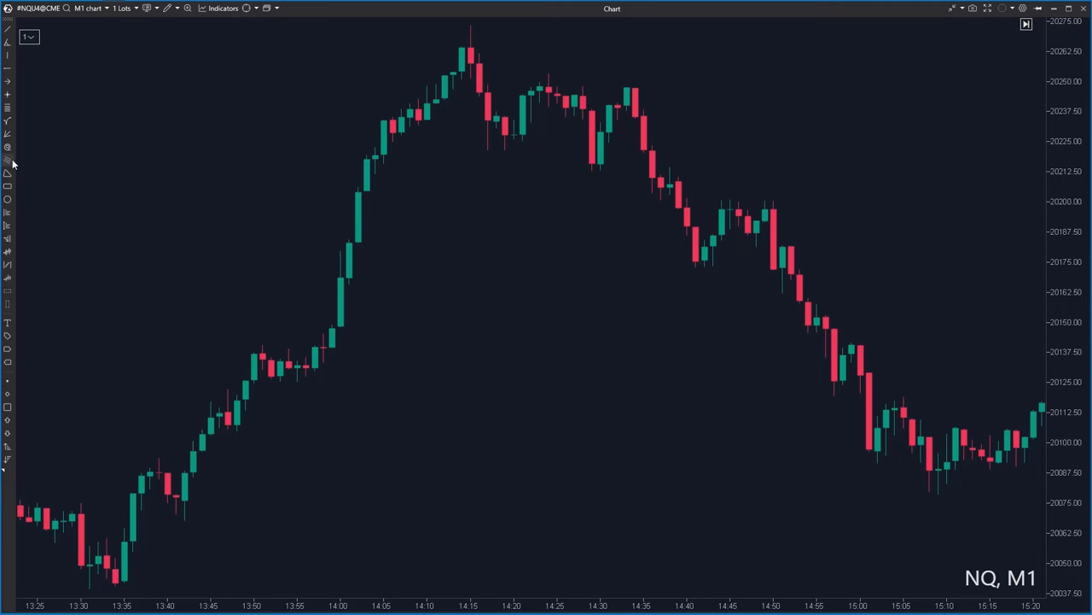
Draw a thin rectangle zone from about 14:04 to 14:23 along the pullback lows, and a horizontal ray from the first pullback low at 20221.50.
{"action": "left_click", "coordinate": [8, 189]}
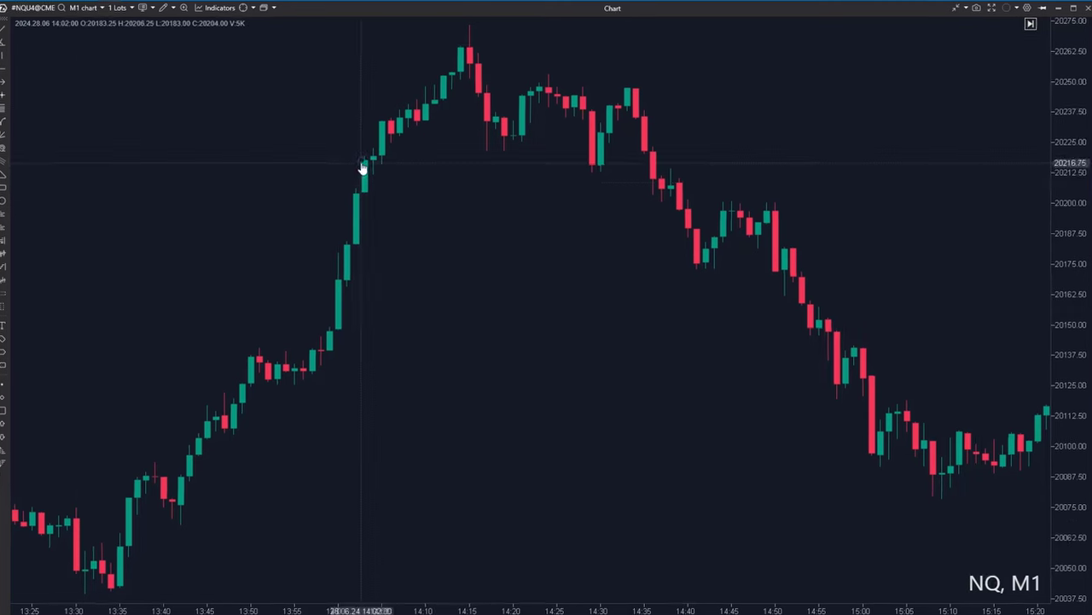
{"action": "left_click_drag", "start_coordinate": [370, 148], "coordinate": [449, 147]}
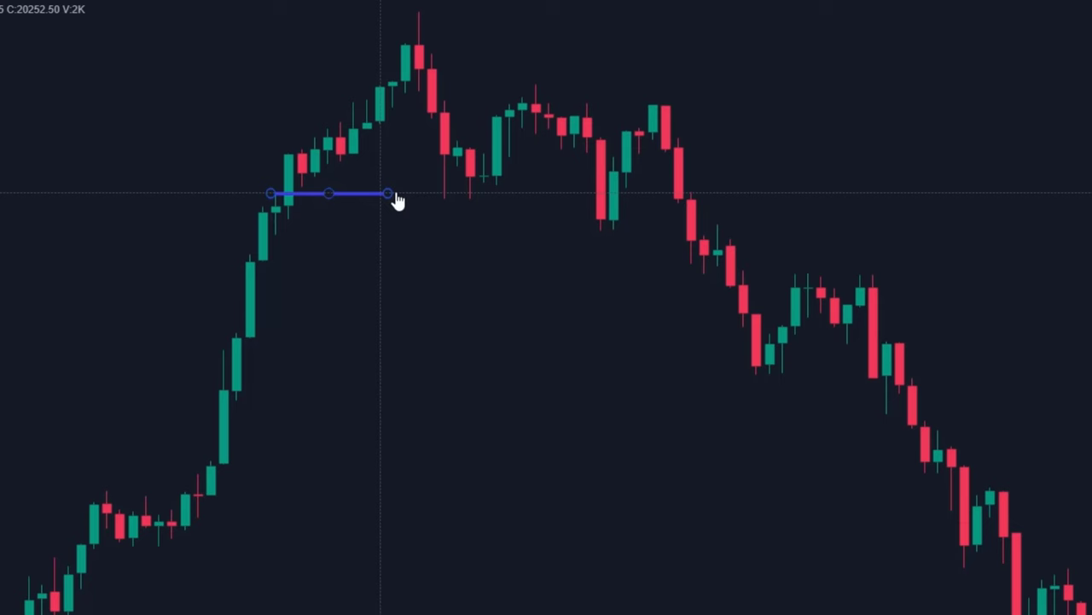
{"action": "left_click_drag", "start_coordinate": [397, 201], "coordinate": [518, 189]}
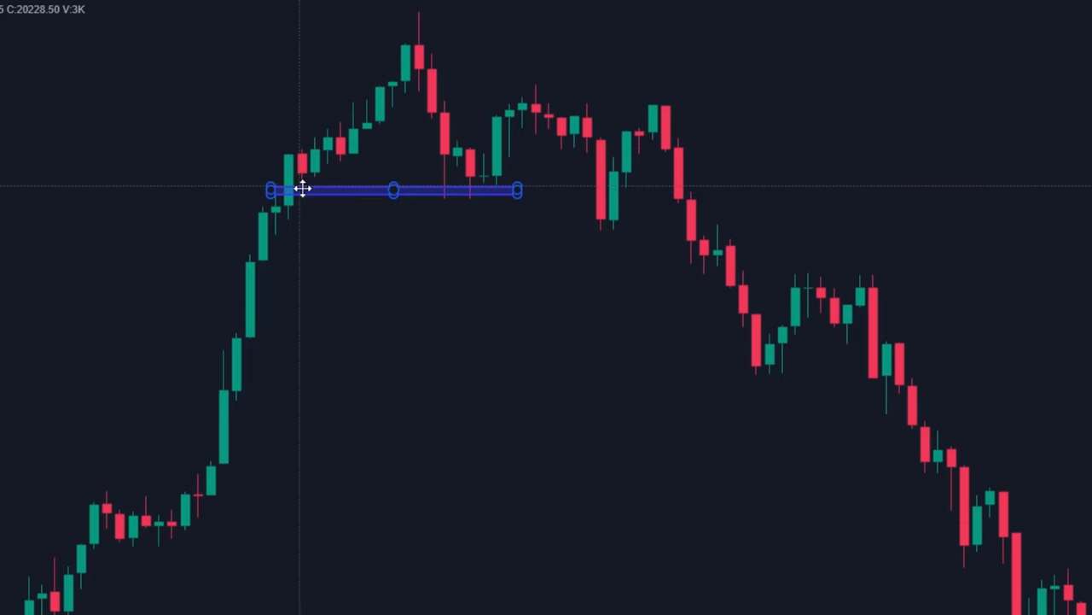
{"action": "left_click", "coordinate": [402, 290]}
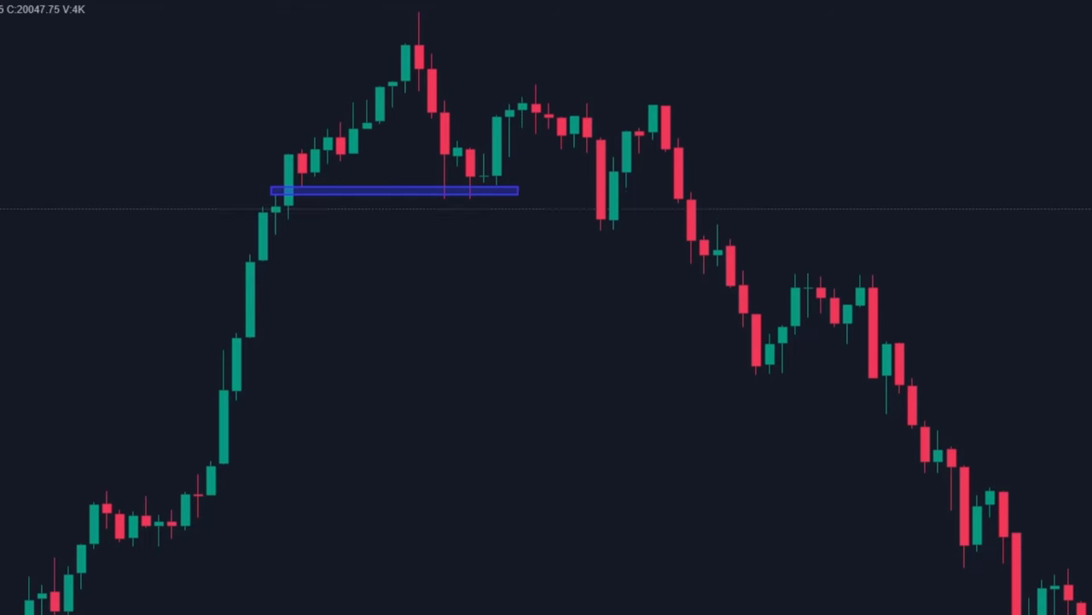
{"action": "key", "text": "alt+h"}
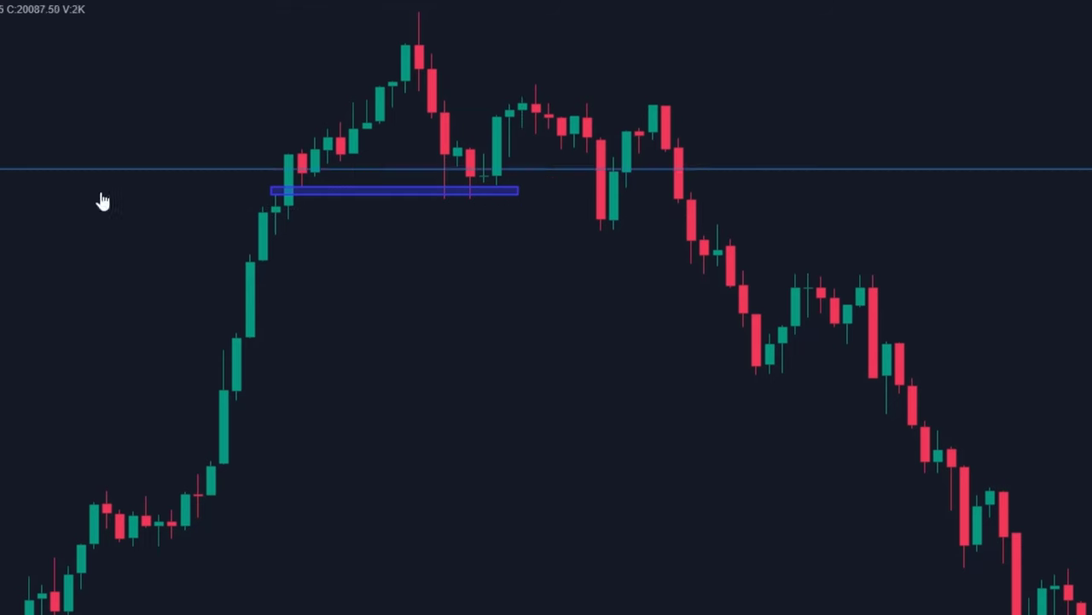
{"action": "left_click", "coordinate": [445, 199]}
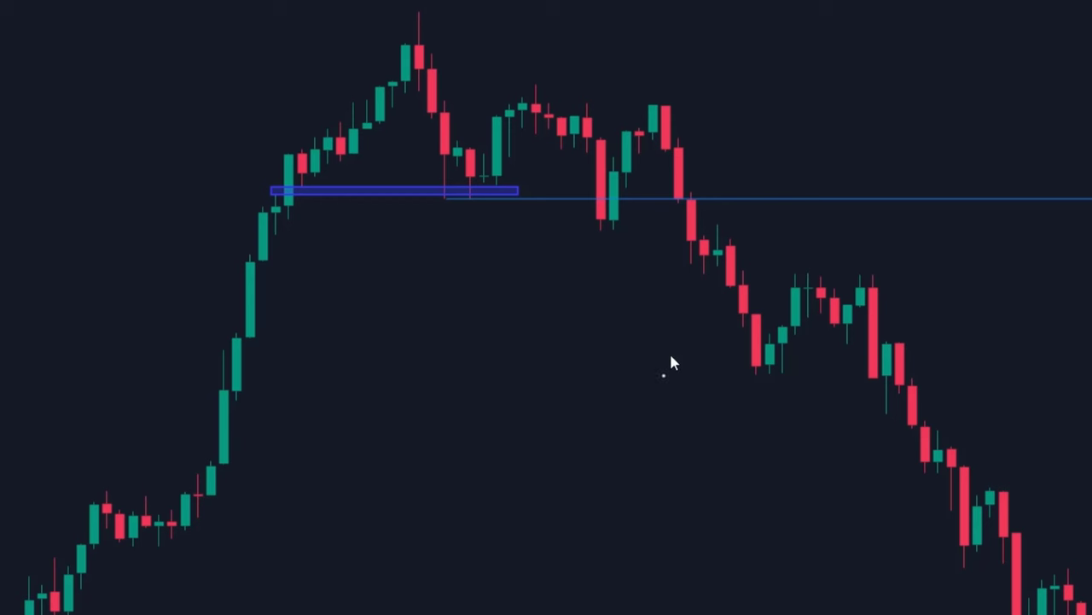
Circle the candles dipping below the ray, draw a freehand line from the peak's high, and clear the freehand marks.
{"action": "left_click_drag", "start_coordinate": [620, 203], "coordinate": [585, 203]}
{"action": "mouse_move", "coordinate": [596, 240]}
{"action": "left_mouse_down"}
{"action": "mouse_move", "coordinate": [636, 224]}
{"action": "mouse_move", "coordinate": [604, 202]}
{"action": "left_mouse_up"}
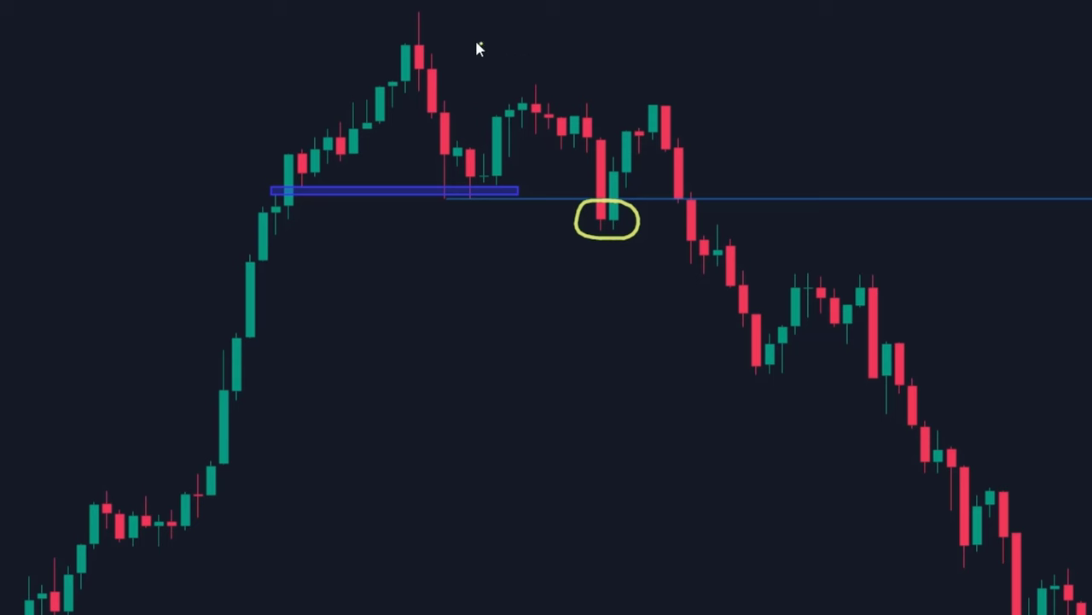
{"action": "left_click_drag", "start_coordinate": [419, 14], "coordinate": [506, 14]}
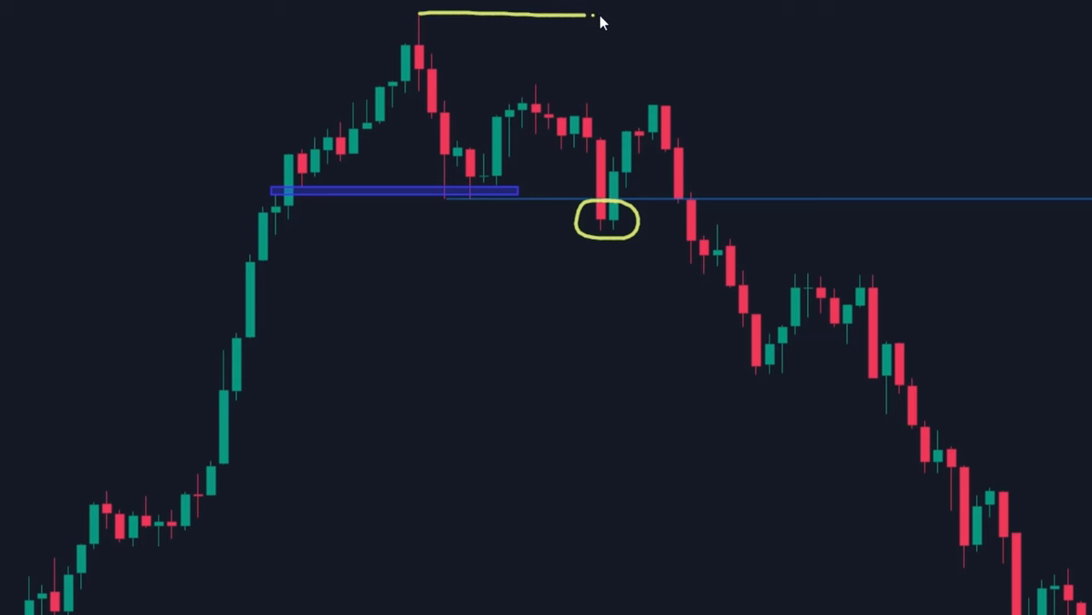
{"action": "left_click_drag", "start_coordinate": [694, 14], "coordinate": [795, 15]}
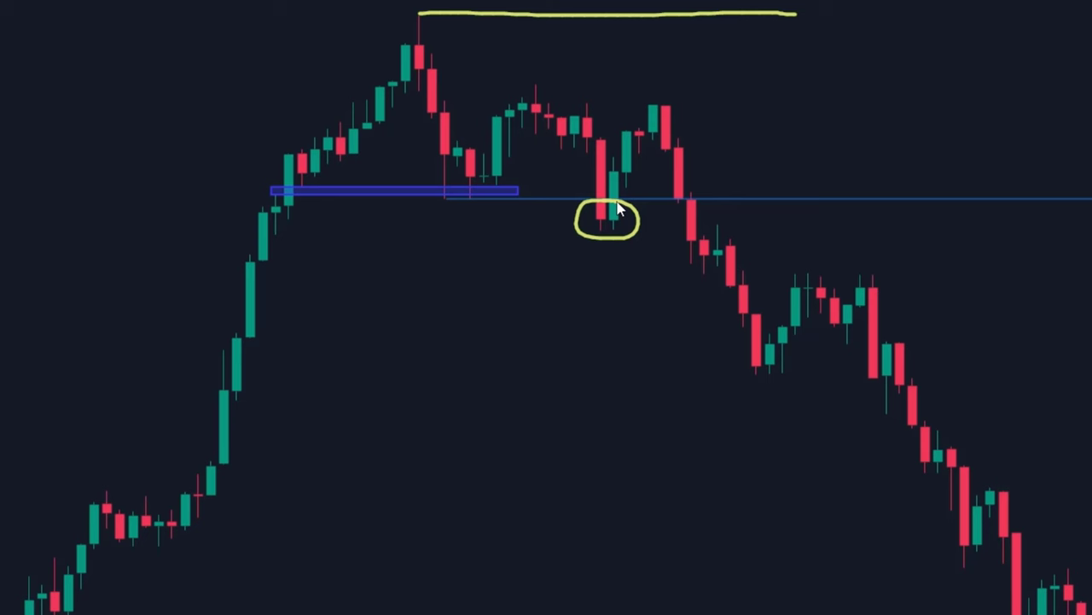
{"action": "key", "text": "Escape"}
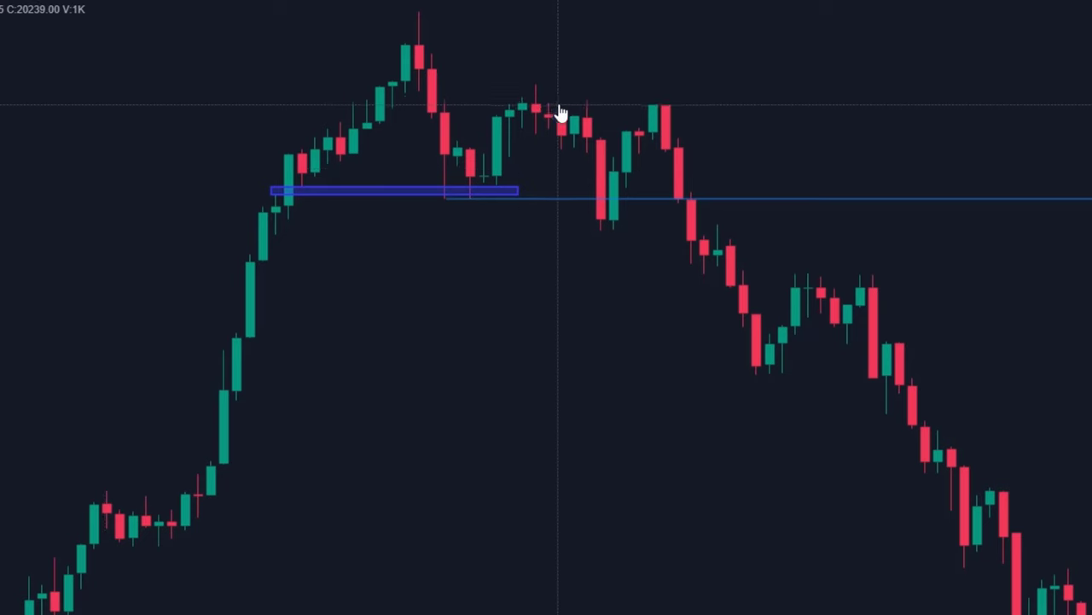
Draw a rectangle zone over the lower highs from about 14:23 to 14:39, and sketch an arrow from it down to the broken ray.
{"action": "mouse_move", "coordinate": [522, 94]}
{"action": "left_mouse_down"}
{"action": "mouse_move", "coordinate": [523, 126]}
{"action": "mouse_move", "coordinate": [526, 112]}
{"action": "mouse_move", "coordinate": [592, 108]}
{"action": "mouse_move", "coordinate": [721, 113]}
{"action": "left_mouse_up"}
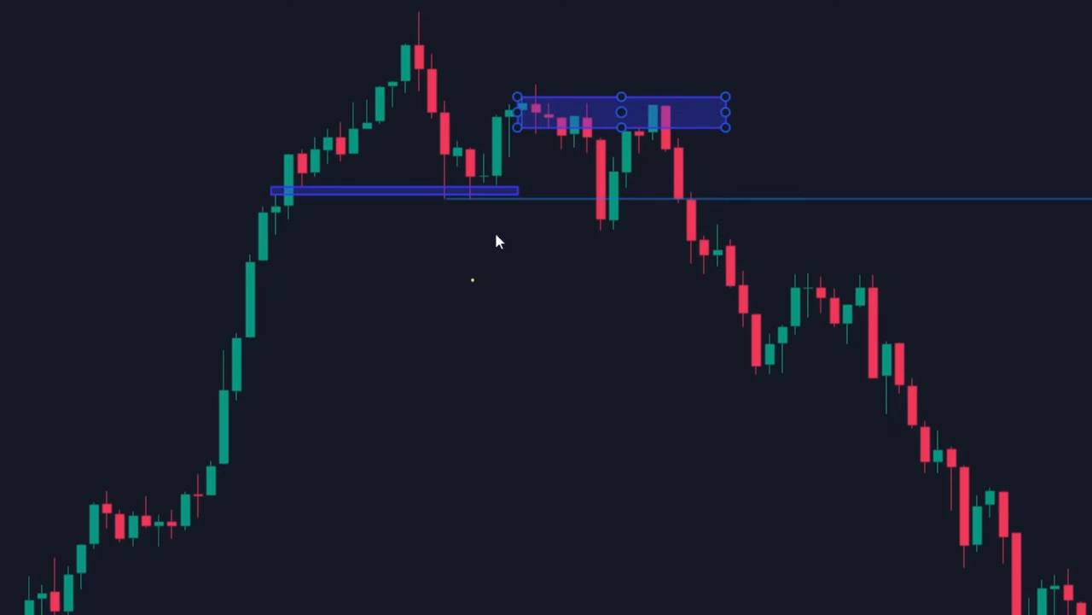
{"action": "left_click_drag", "start_coordinate": [526, 82], "coordinate": [547, 77]}
{"action": "mouse_move", "coordinate": [539, 136]}
{"action": "left_mouse_down"}
{"action": "mouse_move", "coordinate": [570, 189]}
{"action": "mouse_move", "coordinate": [598, 204]}
{"action": "mouse_move", "coordinate": [582, 204]}
{"action": "mouse_move", "coordinate": [602, 204]}
{"action": "mouse_move", "coordinate": [582, 203]}
{"action": "left_mouse_up"}
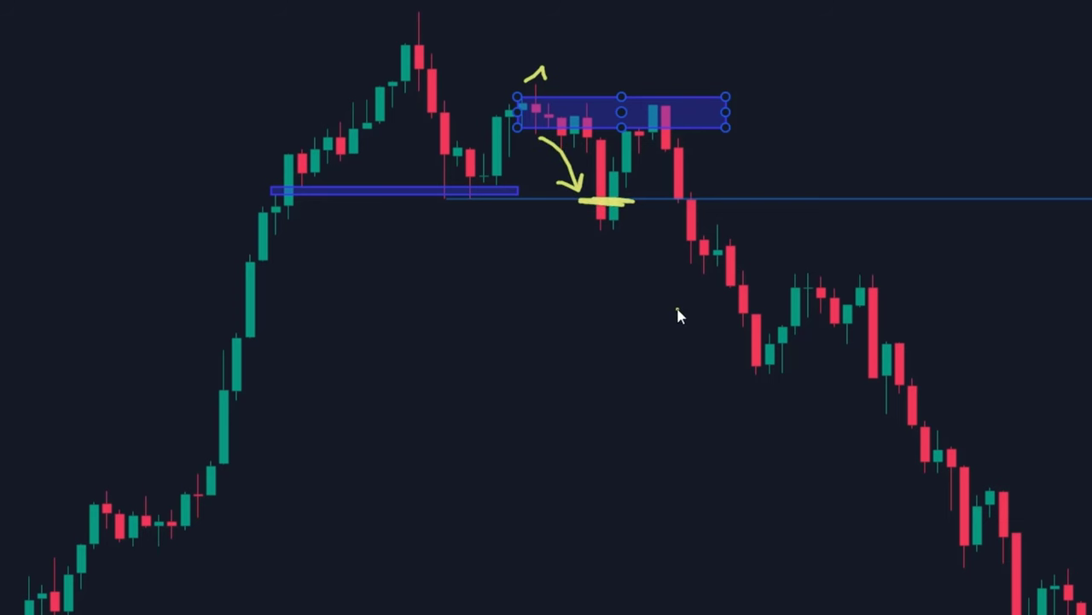
Bracket the candles retesting the upper zone, mark the level beneath them with a short line, and draw a long downward arrow.
{"action": "mouse_move", "coordinate": [637, 123]}
{"action": "left_mouse_down"}
{"action": "mouse_move", "coordinate": [633, 86]}
{"action": "mouse_move", "coordinate": [686, 100]}
{"action": "mouse_move", "coordinate": [688, 127]}
{"action": "mouse_move", "coordinate": [663, 154]}
{"action": "mouse_move", "coordinate": [678, 155]}
{"action": "mouse_move", "coordinate": [667, 153]}
{"action": "left_mouse_up"}
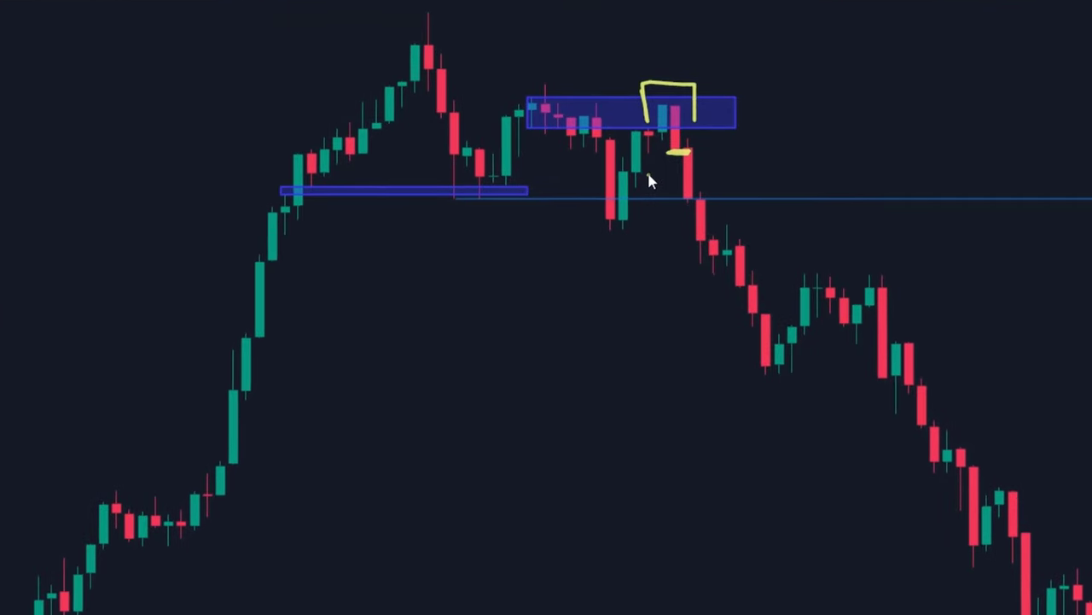
{"action": "mouse_move", "coordinate": [648, 175]}
{"action": "left_mouse_down"}
{"action": "mouse_move", "coordinate": [705, 359]}
{"action": "mouse_move", "coordinate": [706, 335]}
{"action": "mouse_move", "coordinate": [673, 361]}
{"action": "left_mouse_up"}
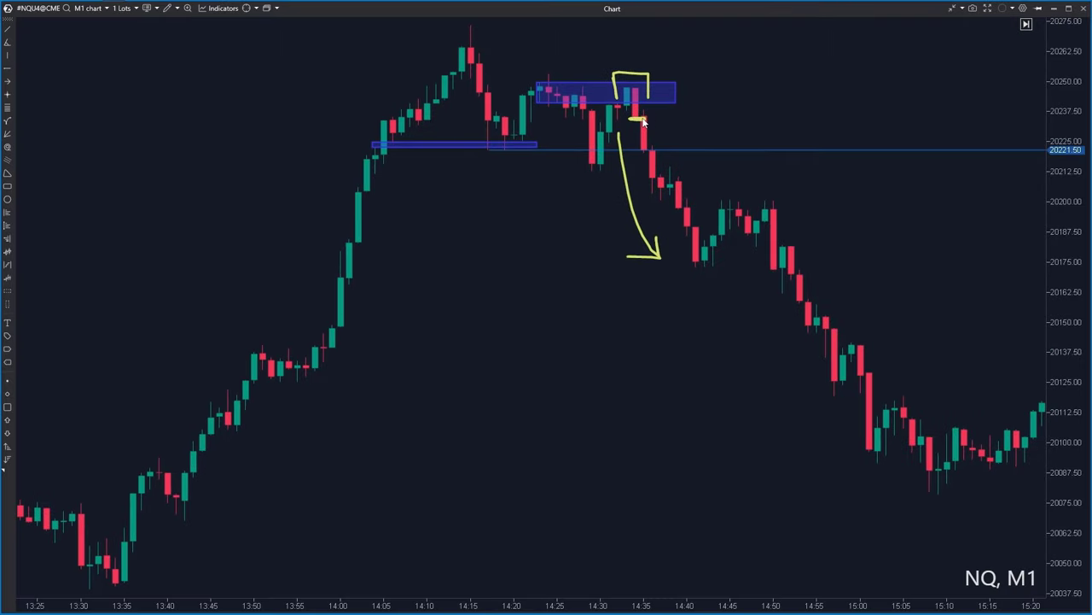
{"action": "left_click_drag", "start_coordinate": [645, 120], "coordinate": [677, 118]}
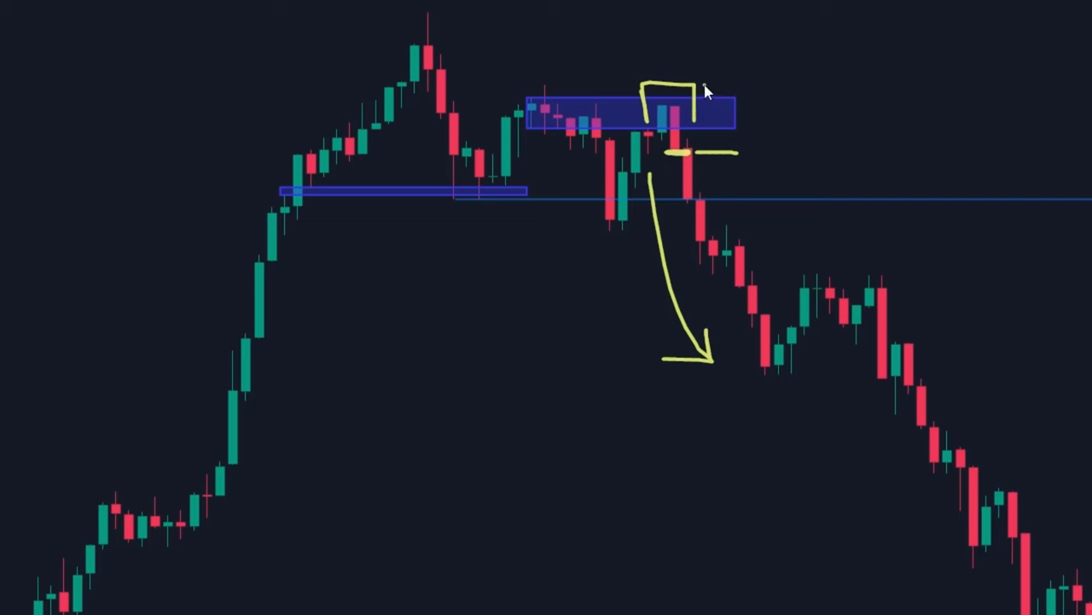
Mark the level just above the upper zone with short dashes at both ends, and reinforce the downward arrow.
{"action": "left_click_drag", "start_coordinate": [722, 88], "coordinate": [739, 85]}
{"action": "left_click_drag", "start_coordinate": [549, 84], "coordinate": [575, 84]}
{"action": "mouse_move", "coordinate": [650, 187]}
{"action": "left_mouse_down"}
{"action": "mouse_move", "coordinate": [680, 325]}
{"action": "mouse_move", "coordinate": [711, 358]}
{"action": "mouse_move", "coordinate": [646, 361]}
{"action": "left_mouse_up"}
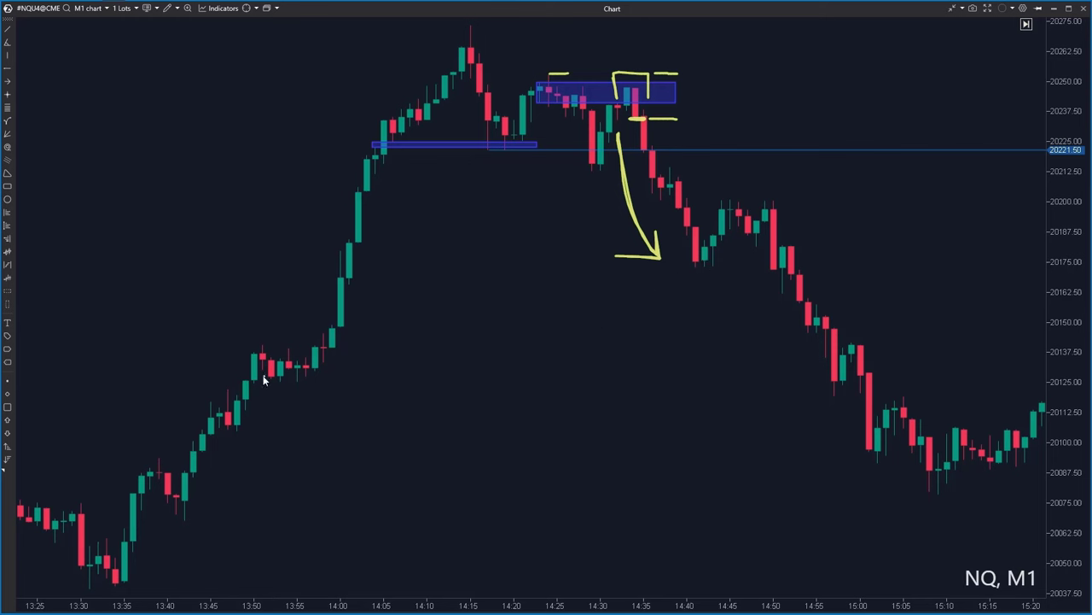
Box the 13:50–13:58 consolidation, mark the pullback near 13:40, and extend freehand lines from both areas across to the later declining candles.
{"action": "mouse_move", "coordinate": [251, 348]}
{"action": "left_mouse_down"}
{"action": "mouse_move", "coordinate": [263, 375]}
{"action": "mouse_move", "coordinate": [324, 349]}
{"action": "mouse_move", "coordinate": [250, 355]}
{"action": "left_mouse_up"}
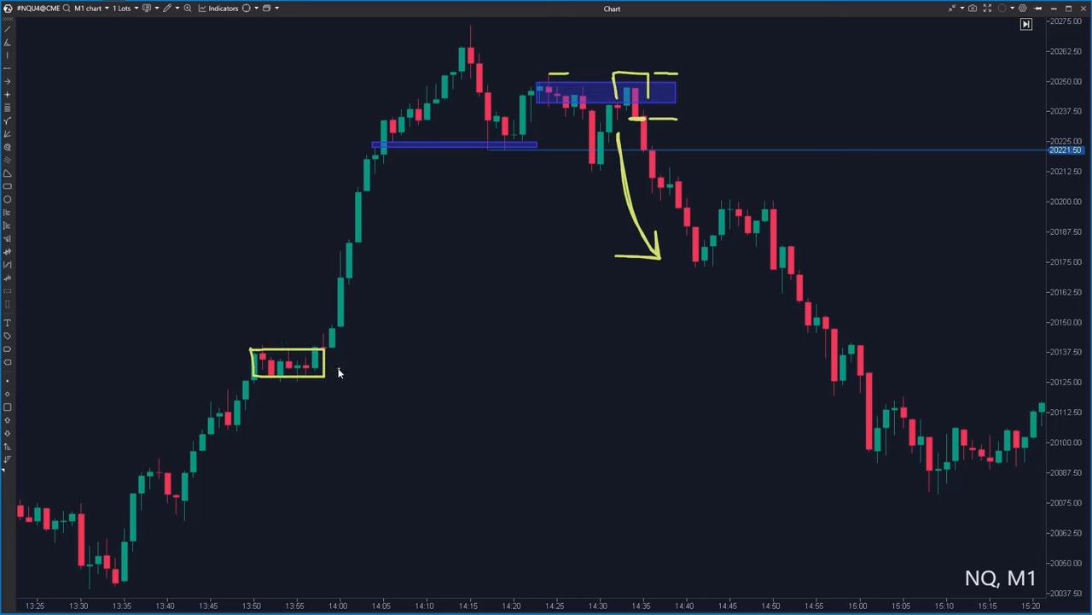
{"action": "left_click_drag", "start_coordinate": [424, 367], "coordinate": [794, 356]}
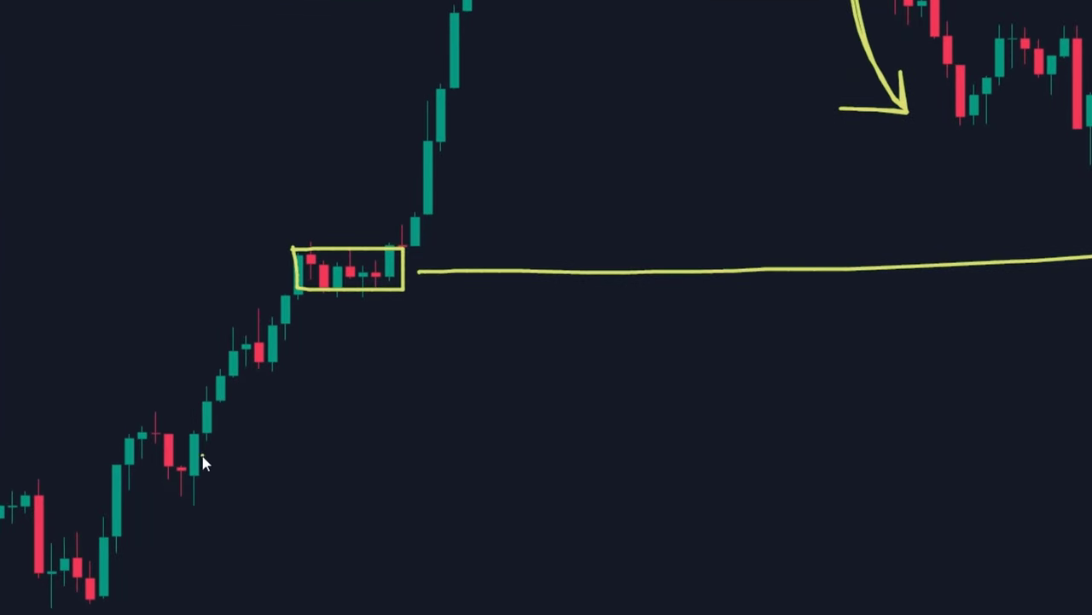
{"action": "mouse_move", "coordinate": [191, 462]}
{"action": "left_mouse_down"}
{"action": "mouse_move", "coordinate": [234, 461]}
{"action": "mouse_move", "coordinate": [242, 441]}
{"action": "left_mouse_up"}
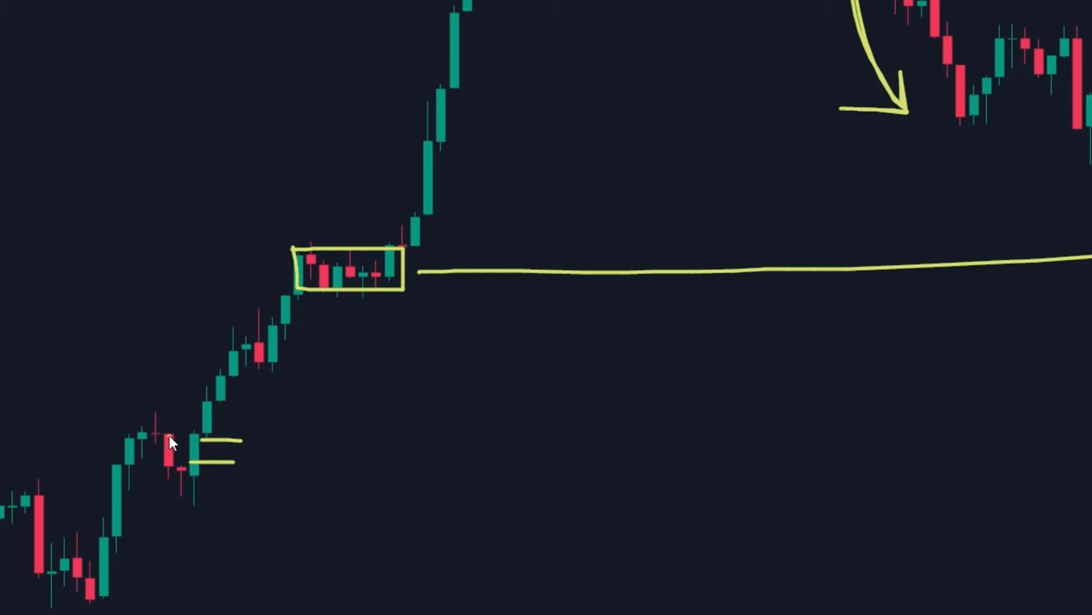
{"action": "left_click_drag", "start_coordinate": [168, 436], "coordinate": [224, 438]}
{"action": "left_click_drag", "start_coordinate": [171, 480], "coordinate": [1034, 495]}
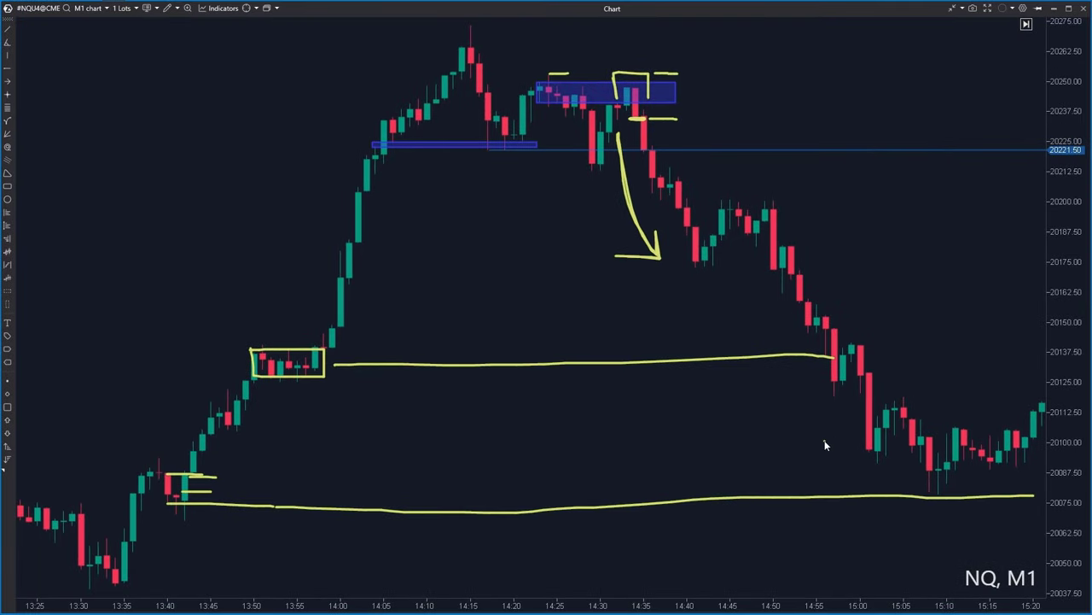
Clear the freehand marks and review a wider stretch of the NQ M1 chart around the peak.
{"action": "key", "text": "Escape"}
{"action": "scroll", "coordinate": [419, 421], "scroll_direction": "left", "scroll_amount": 3}
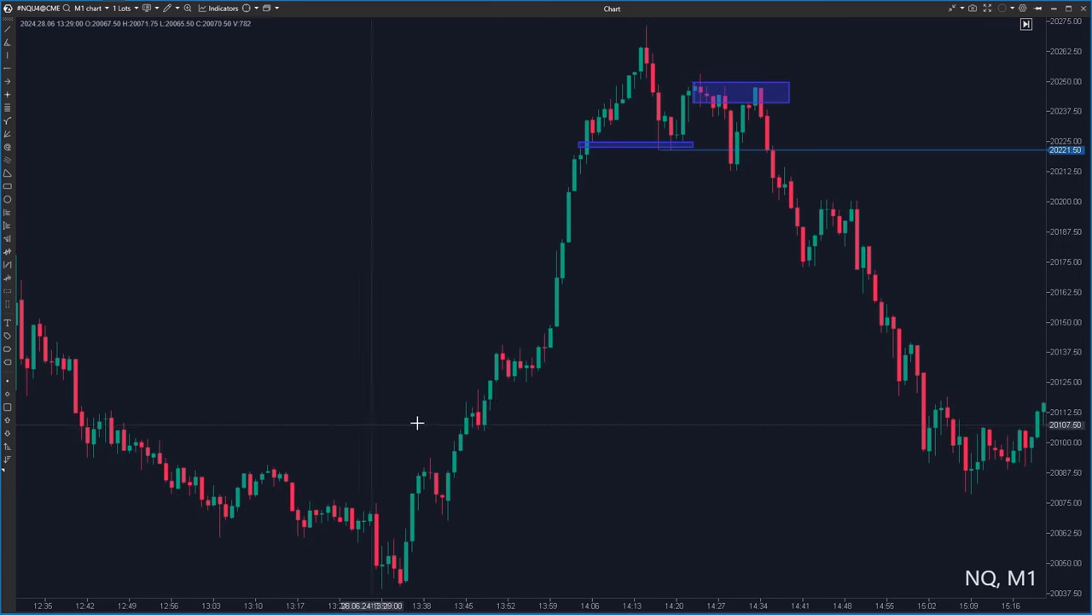
{"action": "scroll", "coordinate": [344, 424], "scroll_direction": "down", "scroll_amount": 3}
{"action": "scroll", "coordinate": [344, 426], "scroll_direction": "left", "scroll_amount": 3}
{"action": "scroll", "coordinate": [536, 427], "scroll_direction": "down", "scroll_amount": 3}
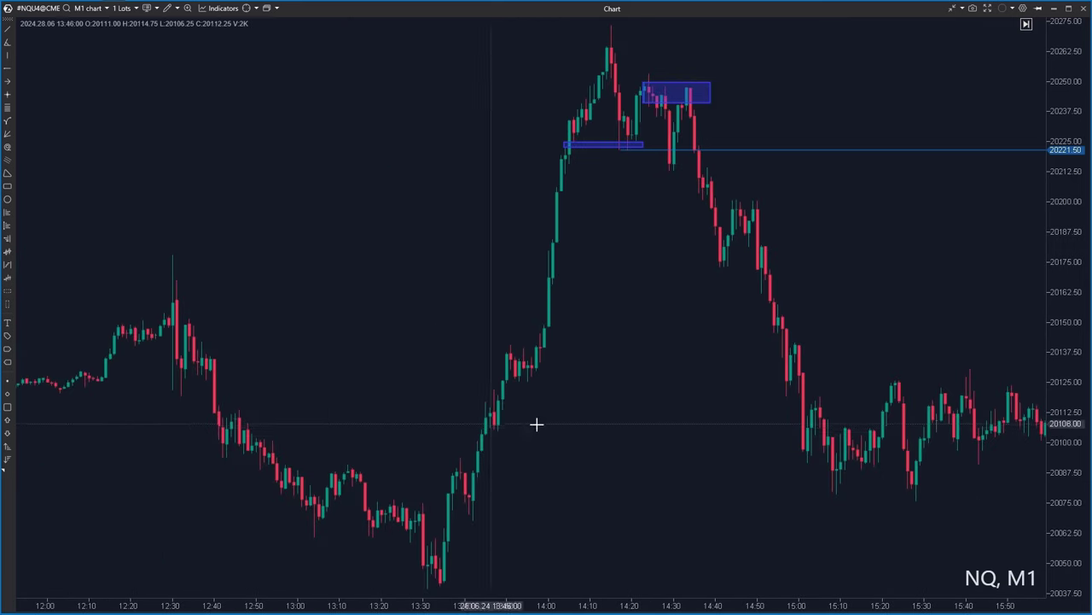
{"action": "scroll", "coordinate": [534, 427], "scroll_direction": "right", "scroll_amount": 5}
{"action": "scroll", "coordinate": [432, 424], "scroll_direction": "down", "scroll_amount": 5}
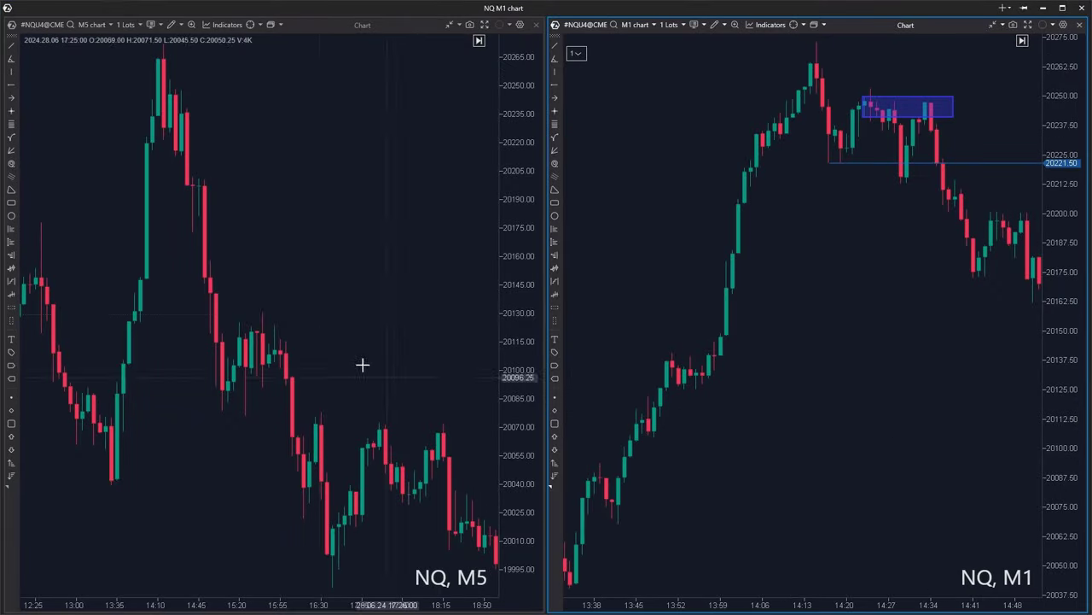
Add the Delta Turnaround indicator to the NQ M5 chart, with the price scale compressed to show the whole move.
{"action": "left_click_drag", "start_coordinate": [315, 298], "coordinate": [355, 298]}
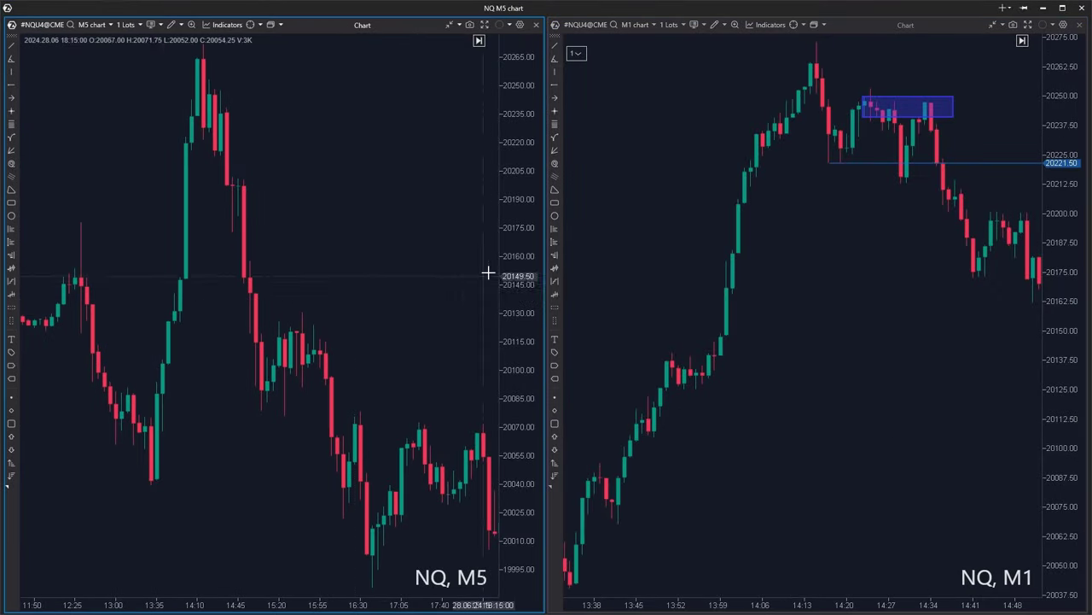
{"action": "left_click_drag", "start_coordinate": [512, 244], "coordinate": [528, 407]}
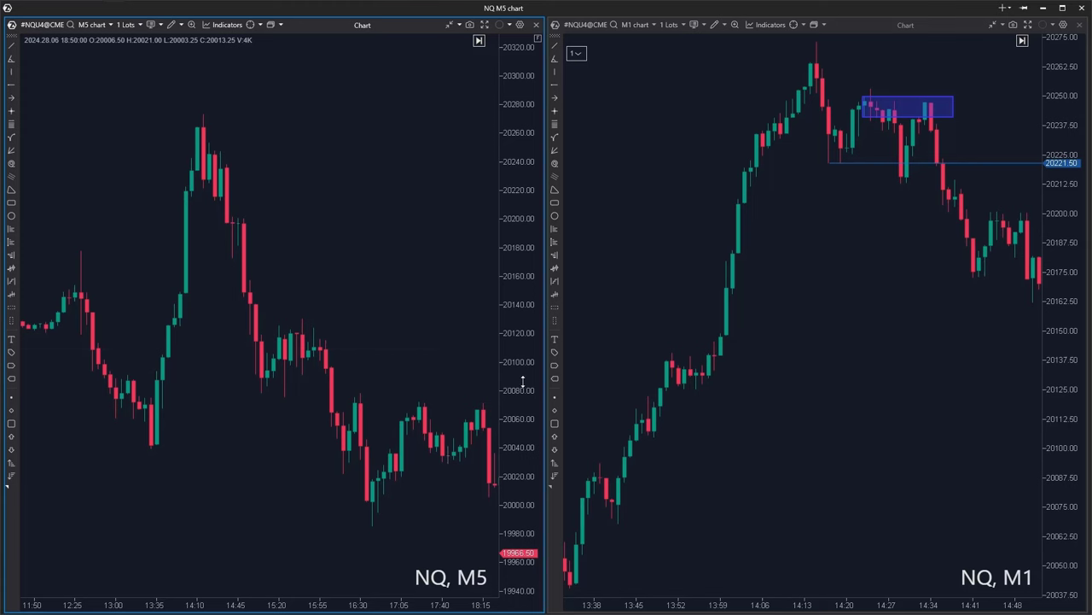
{"action": "key", "text": "ctrl+i"}
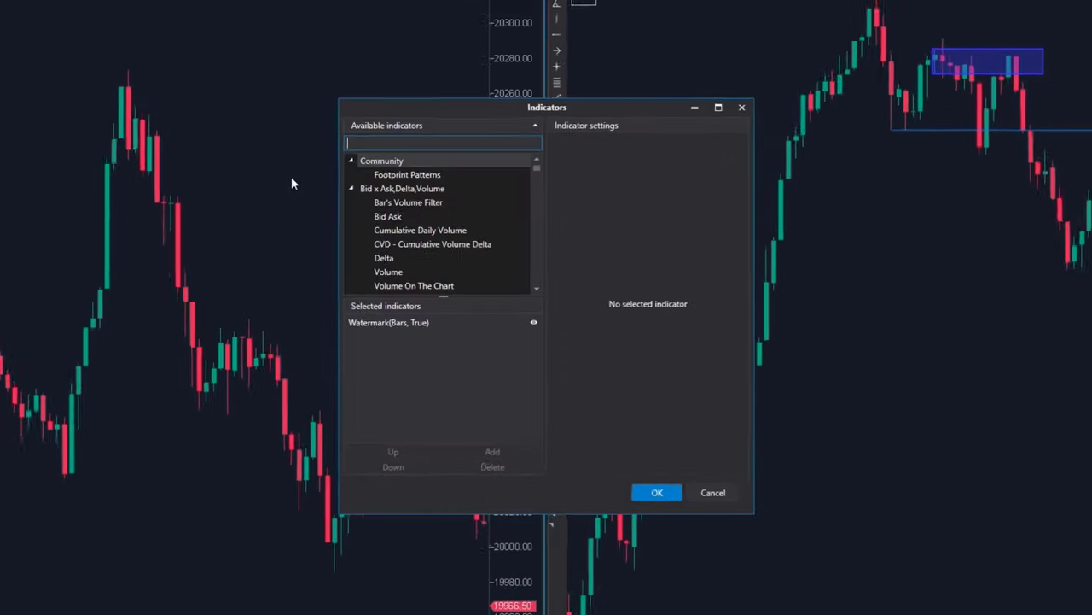
{"action": "type", "text": "del"}
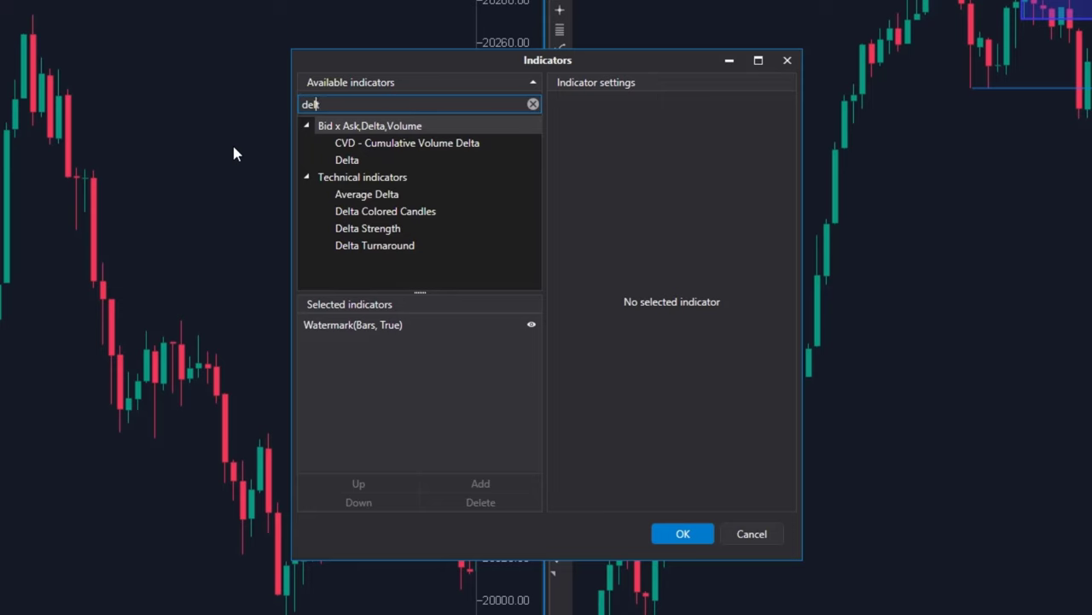
{"action": "type", "text": "ta"}
{"action": "double_click", "coordinate": [386, 248]}
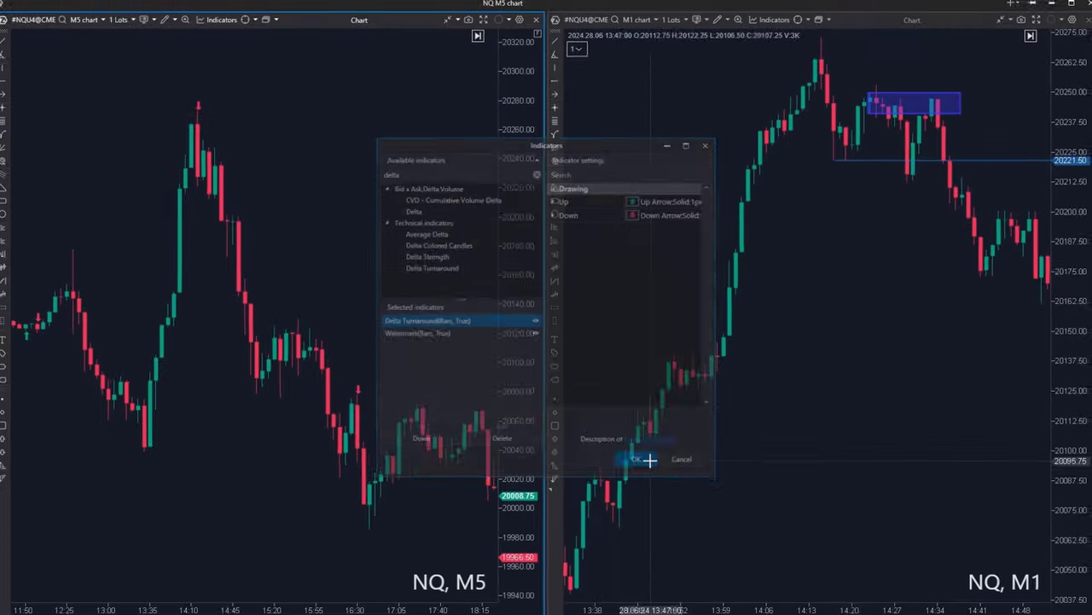
{"action": "left_click", "coordinate": [704, 535]}
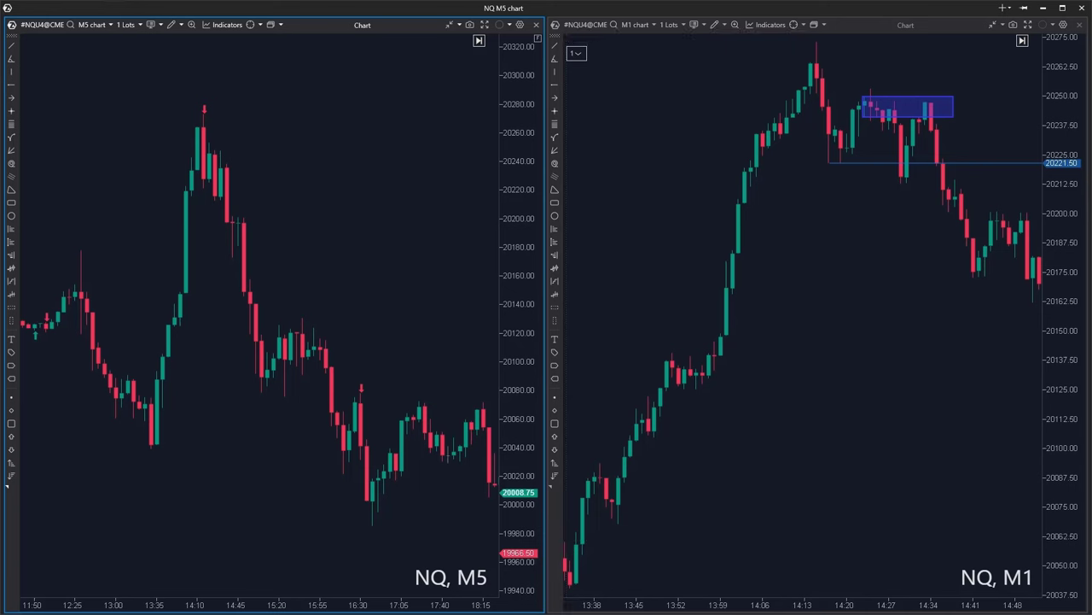
On the M5 chart, draw an upward arrow along the rally, circle the red Delta Turnaround signal at the peak, and trace the bearish candle below it.
{"action": "left_click_drag", "start_coordinate": [126, 430], "coordinate": [169, 290]}
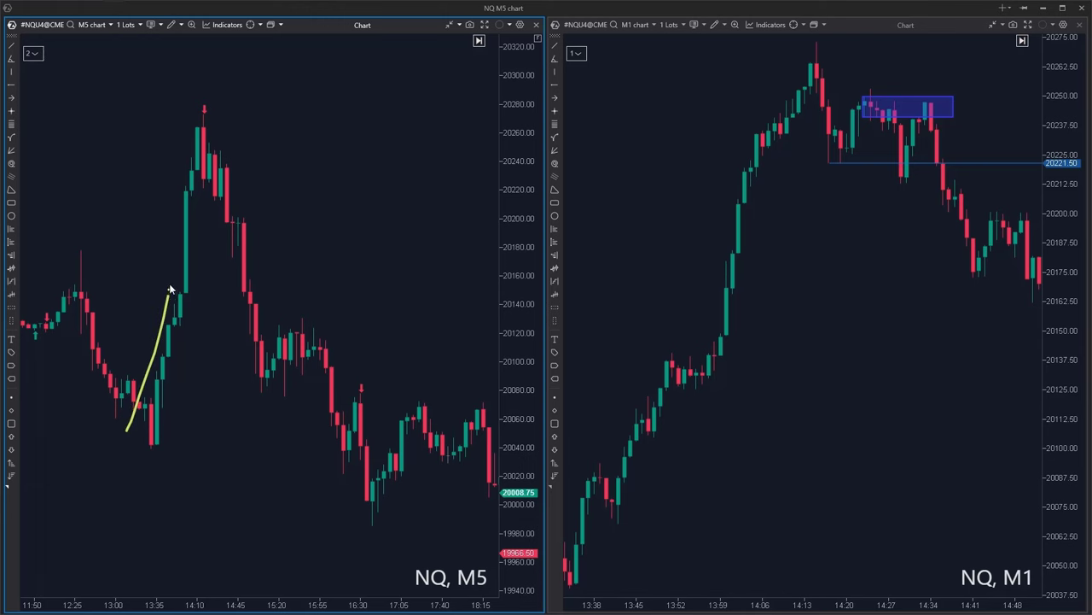
{"action": "left_click_drag", "start_coordinate": [179, 204], "coordinate": [168, 210]}
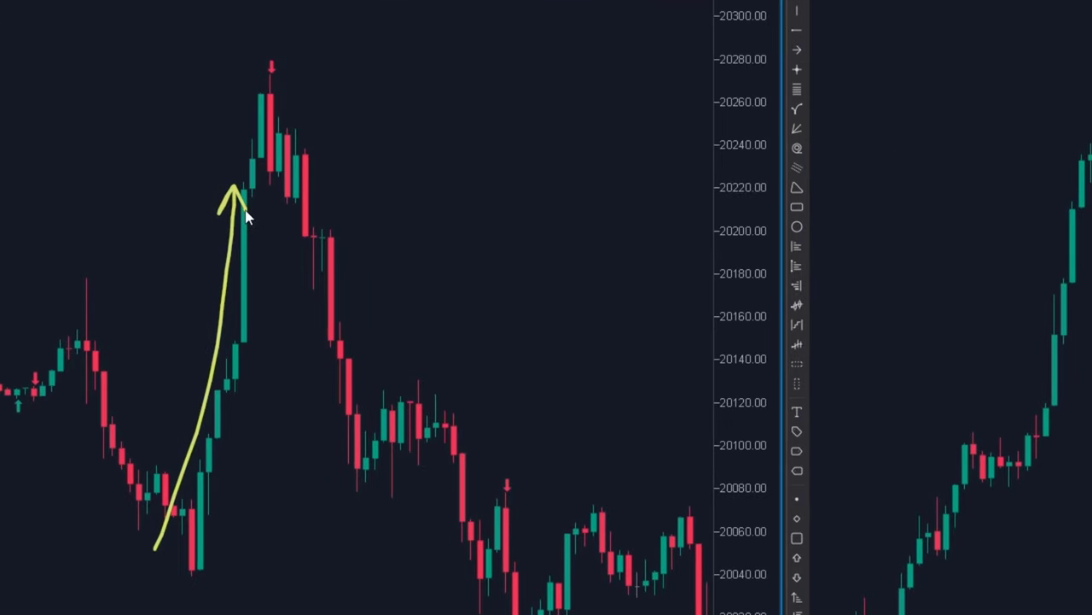
{"action": "mouse_move", "coordinate": [275, 55]}
{"action": "left_mouse_down"}
{"action": "mouse_move", "coordinate": [259, 72]}
{"action": "mouse_move", "coordinate": [283, 69]}
{"action": "mouse_move", "coordinate": [265, 60]}
{"action": "left_mouse_up"}
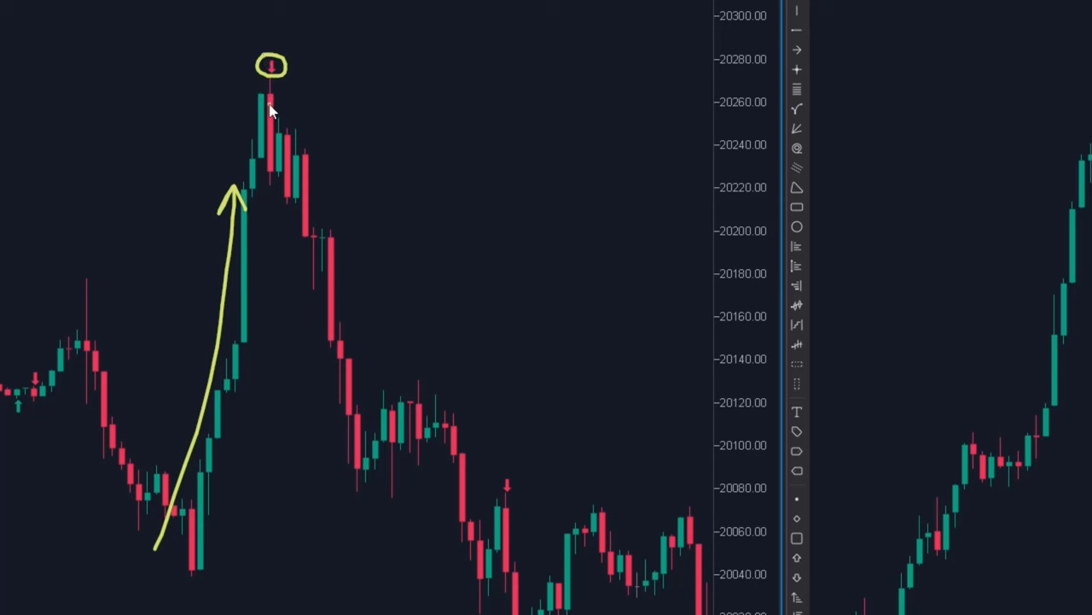
{"action": "left_click_drag", "start_coordinate": [271, 106], "coordinate": [270, 171]}
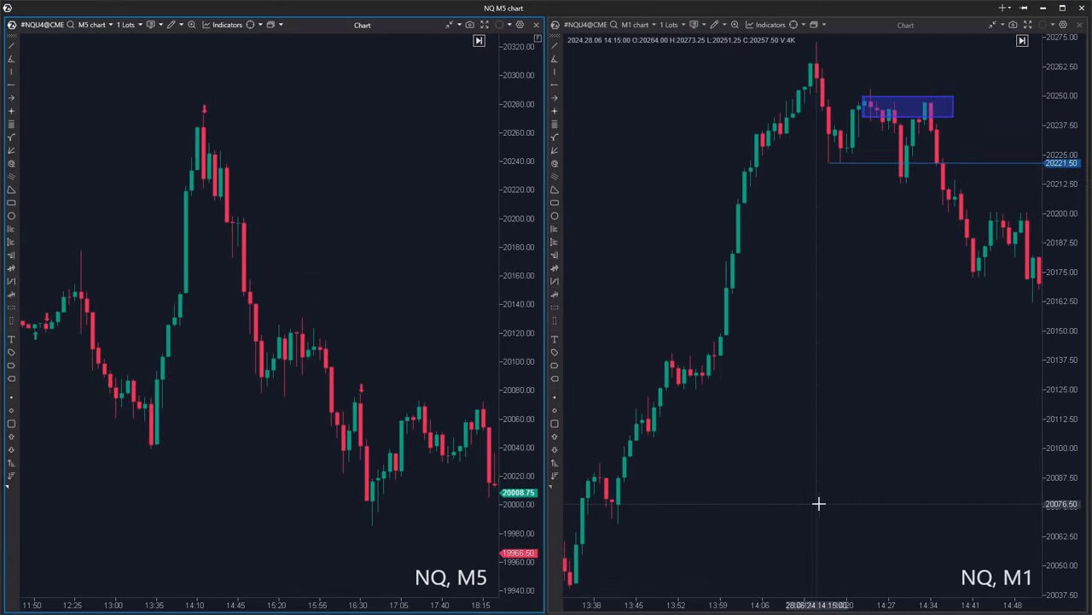
{"action": "left_click", "coordinate": [846, 509]}
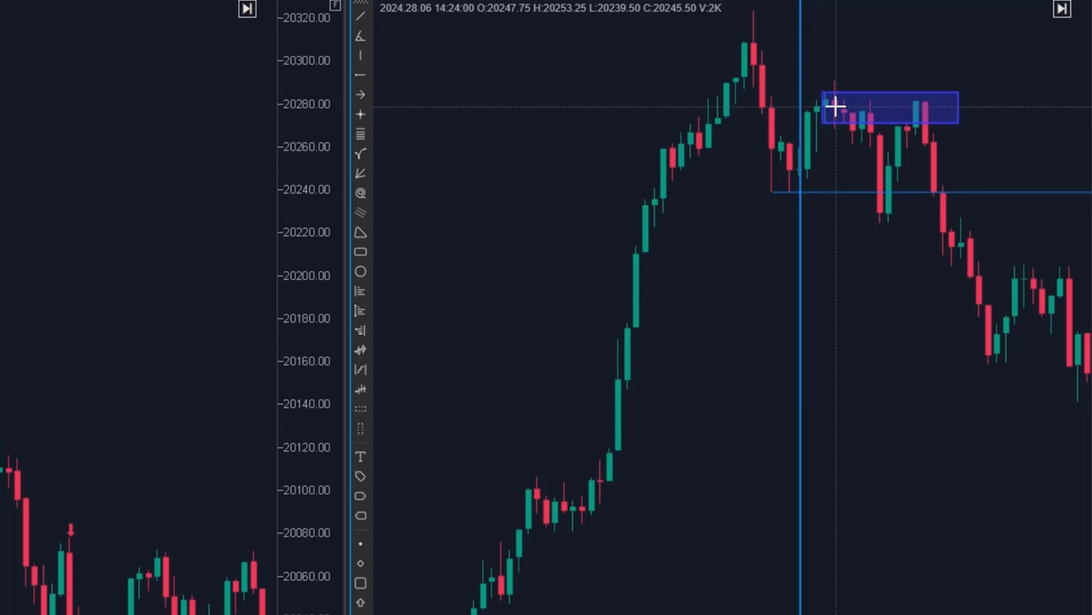
{"action": "mouse_move", "coordinate": [900, 132]}
{"action": "left_mouse_down"}
{"action": "mouse_move", "coordinate": [900, 161]}
{"action": "mouse_move", "coordinate": [1000, 371]}
{"action": "mouse_move", "coordinate": [979, 367]}
{"action": "left_mouse_up"}
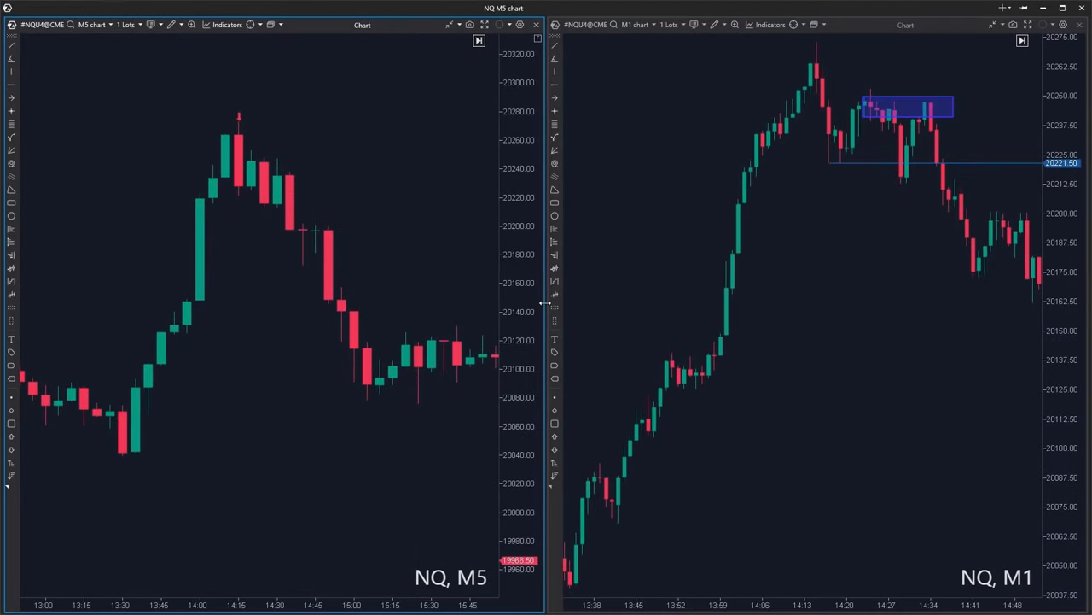
Widen the NQ M5 chart across the workspace and show it as volume clusters, enlarged around the 14:15 peak.
{"action": "left_click_drag", "start_coordinate": [544, 303], "coordinate": [1043, 309]}
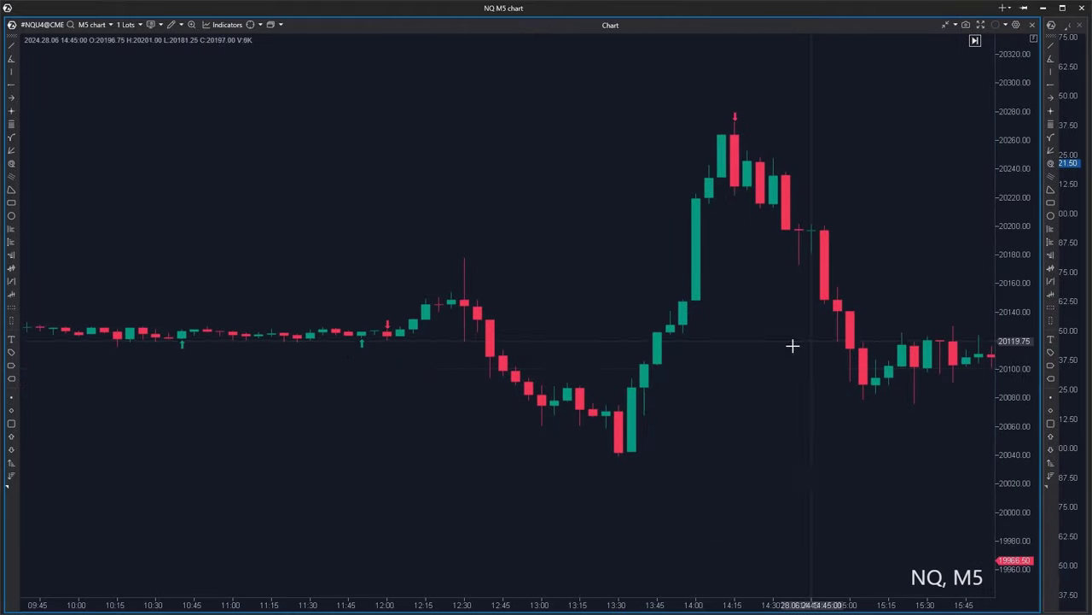
{"action": "left_click_drag", "start_coordinate": [787, 366], "coordinate": [568, 451]}
{"action": "scroll", "coordinate": [585, 324], "scroll_direction": "up", "scroll_amount": 2}
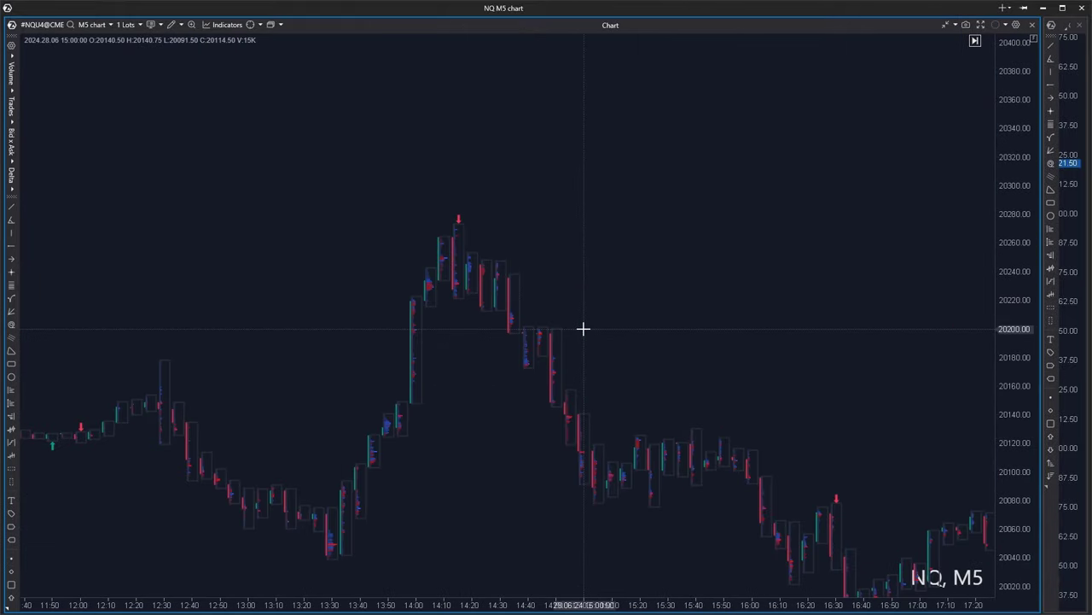
{"action": "scroll", "coordinate": [583, 328], "scroll_direction": "up", "scroll_amount": 3}
{"action": "left_click_drag", "start_coordinate": [573, 327], "coordinate": [848, 322]}
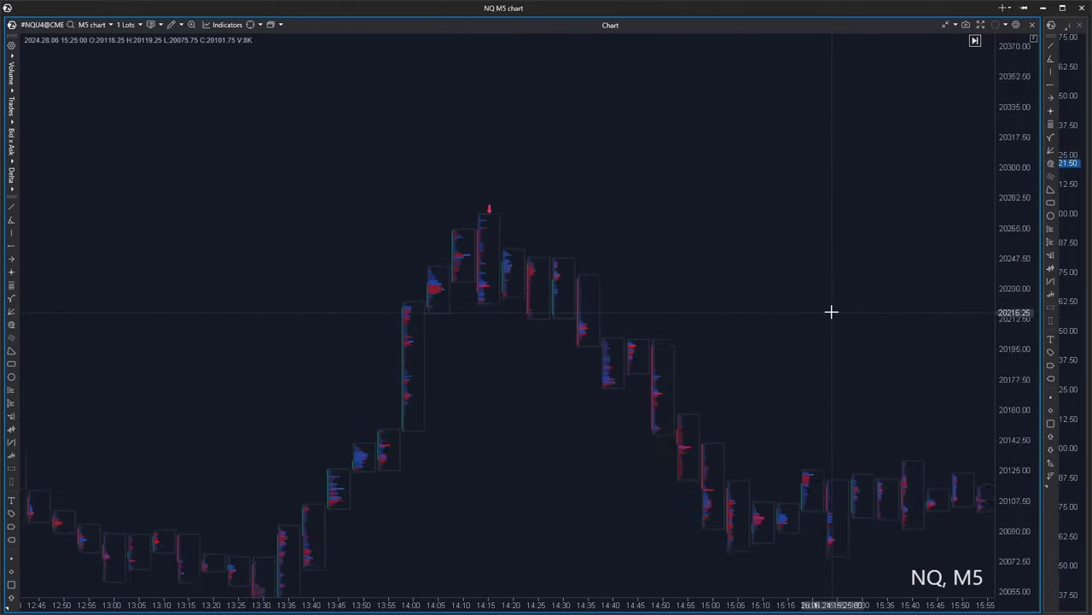
{"action": "scroll", "coordinate": [832, 309], "scroll_direction": "up", "scroll_amount": 5}
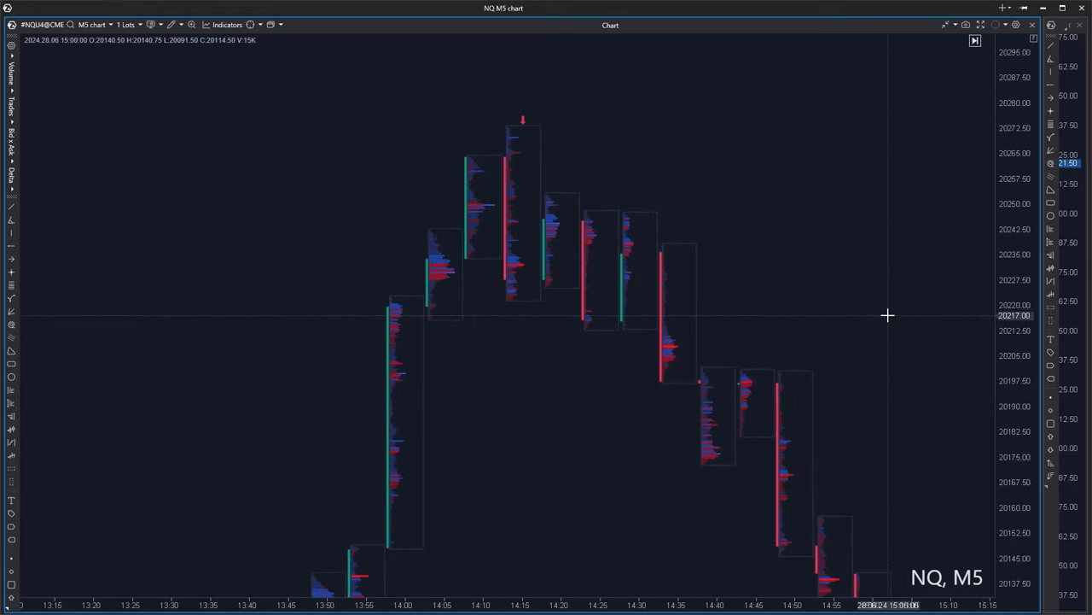
{"action": "left_click_drag", "start_coordinate": [810, 296], "coordinate": [846, 296]}
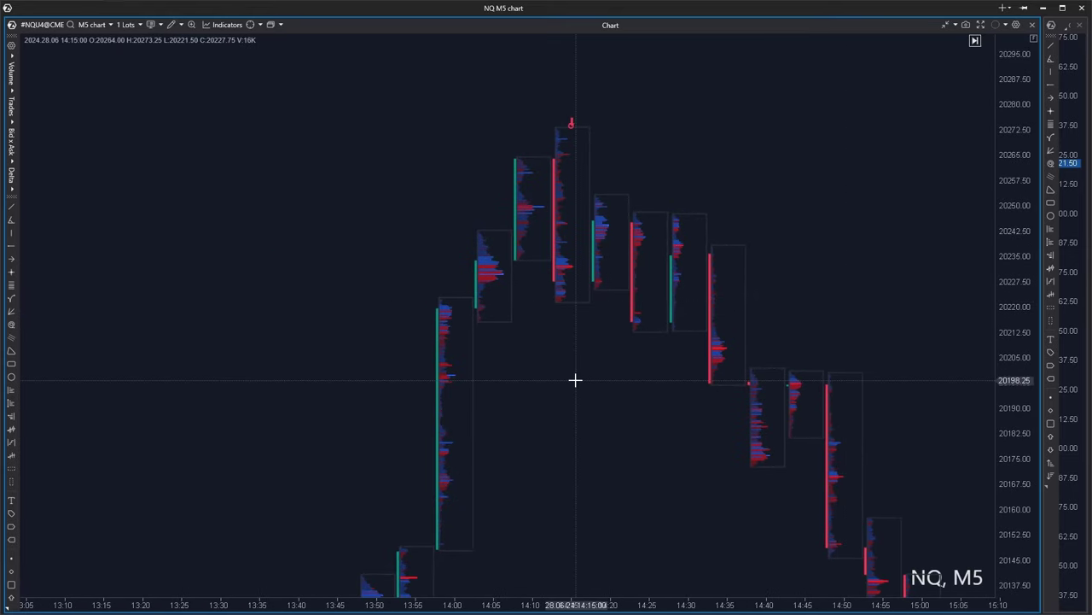
In the M5 chart's cluster settings, set the color scheme to None so the bid/ask profiles are hidden.
{"action": "right_click", "coordinate": [377, 123]}
{"action": "left_click", "coordinate": [422, 446]}
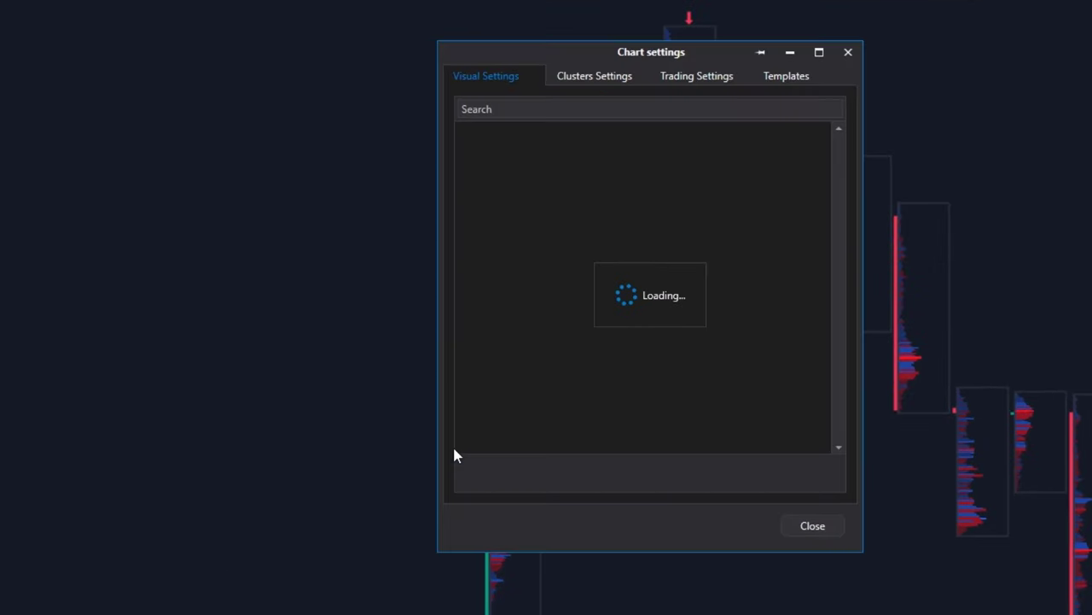
{"action": "left_click", "coordinate": [595, 76]}
{"action": "left_click_drag", "start_coordinate": [622, 52], "coordinate": [170, 0]}
{"action": "left_click", "coordinate": [237, 110]}
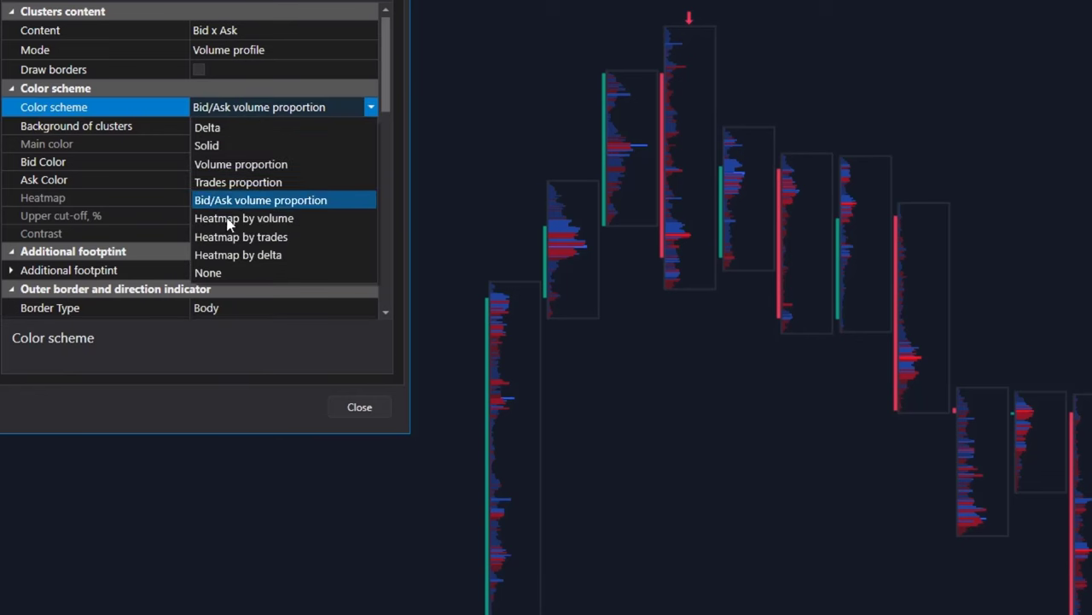
{"action": "left_click", "coordinate": [223, 275]}
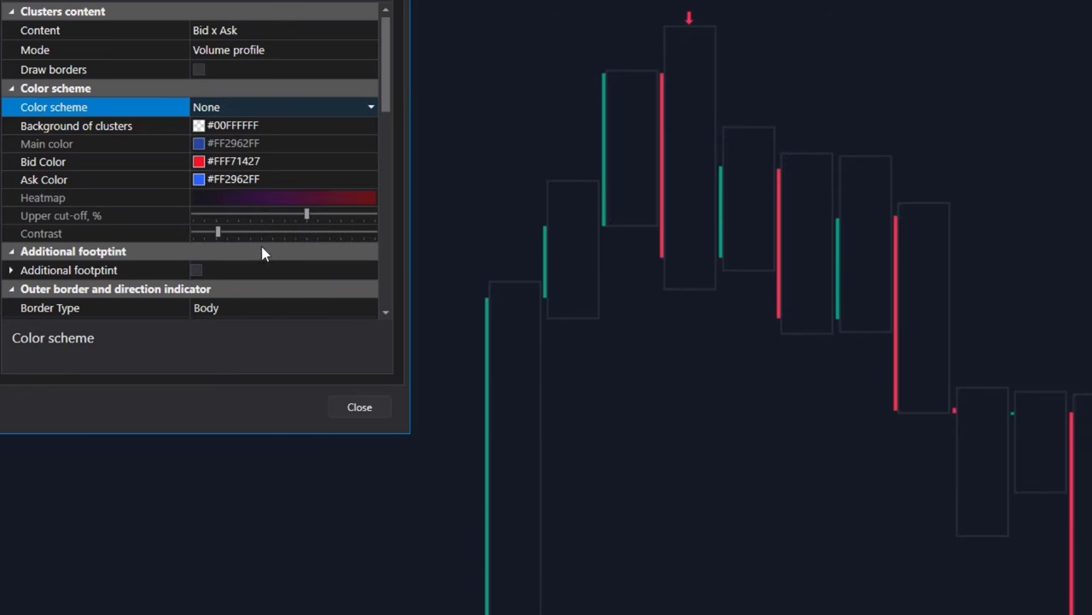
Set the Maximum Level border color to White in the cluster settings and close the chart settings.
{"action": "scroll", "coordinate": [263, 248], "scroll_direction": "down", "scroll_amount": 5}
{"action": "scroll", "coordinate": [263, 247], "scroll_direction": "down", "scroll_amount": 2}
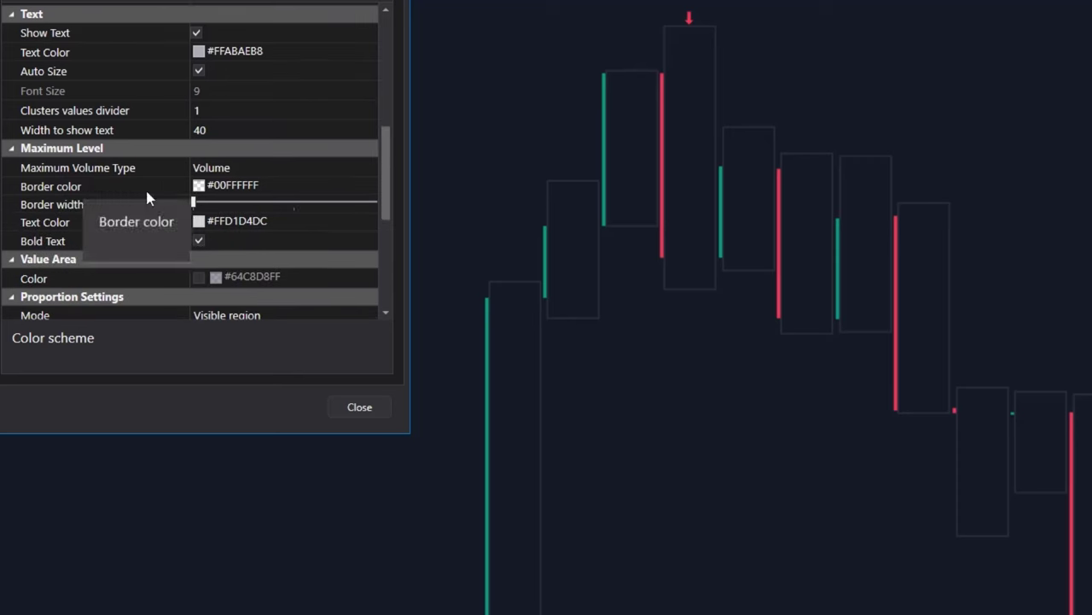
{"action": "left_click", "coordinate": [199, 186]}
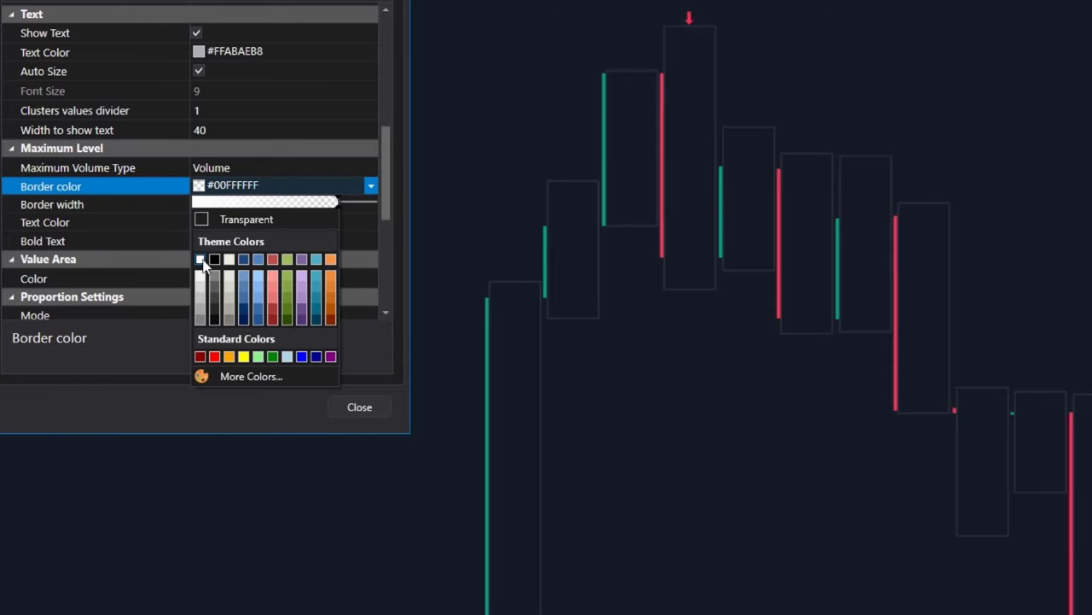
{"action": "left_click", "coordinate": [200, 260]}
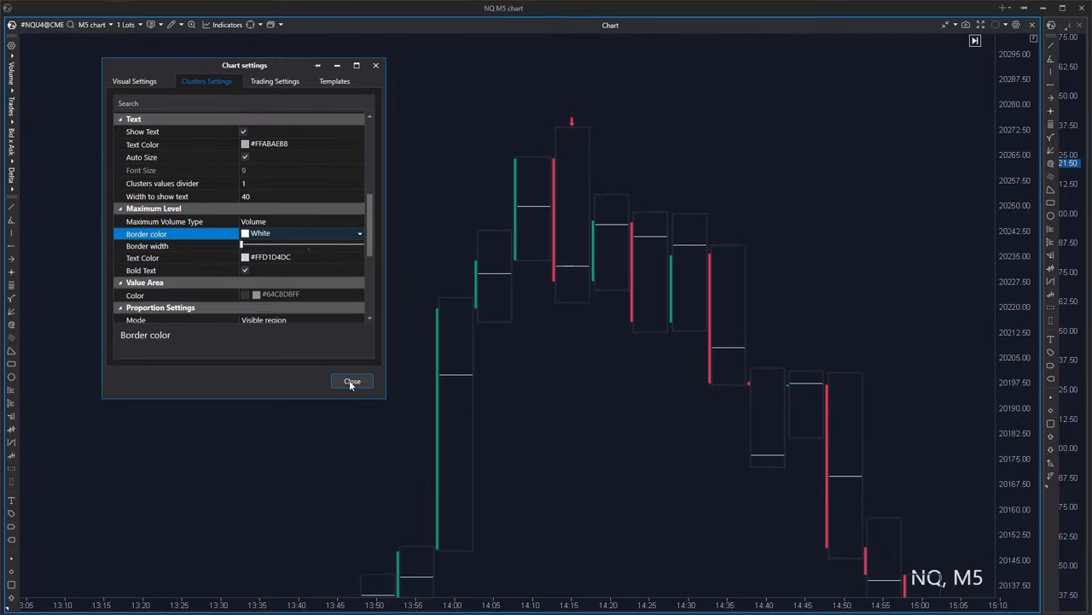
{"action": "left_click", "coordinate": [350, 381]}
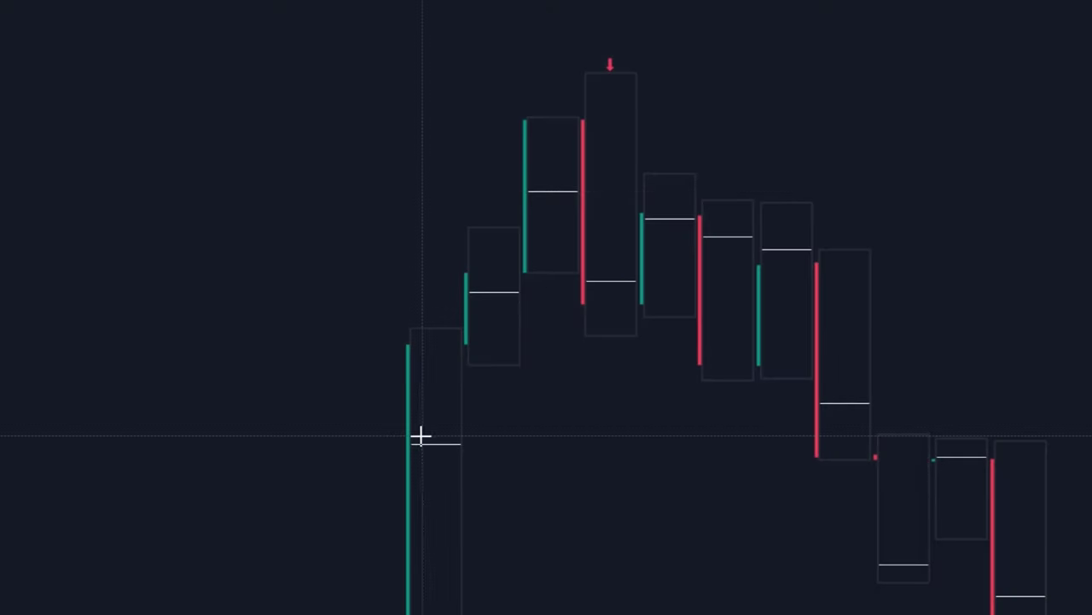
Examine the maximum-volume levels of the M5 candles along the rally and within the bearish 14:15 signal candle.
{"action": "mouse_move", "coordinate": [410, 348]}
{"action": "left_mouse_down"}
{"action": "mouse_move", "coordinate": [426, 442]}
{"action": "mouse_move", "coordinate": [481, 390]}
{"action": "mouse_move", "coordinate": [481, 288]}
{"action": "mouse_move", "coordinate": [461, 275]}
{"action": "mouse_move", "coordinate": [497, 214]}
{"action": "mouse_move", "coordinate": [423, 597]}
{"action": "mouse_move", "coordinate": [500, 307]}
{"action": "mouse_move", "coordinate": [515, 176]}
{"action": "mouse_move", "coordinate": [537, 159]}
{"action": "left_mouse_up"}
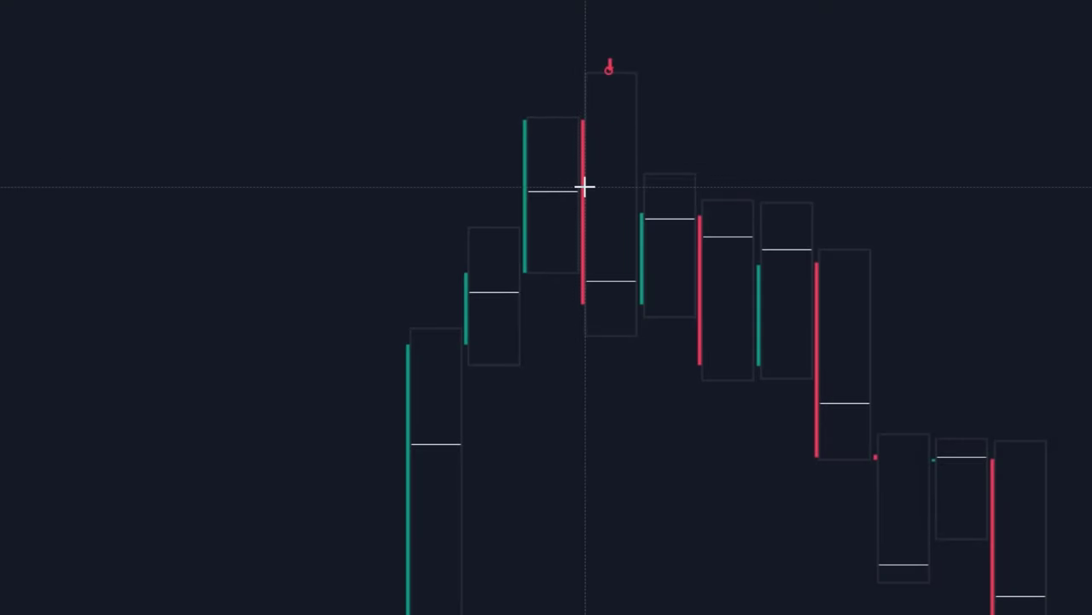
{"action": "mouse_move", "coordinate": [585, 186]}
{"action": "left_mouse_down"}
{"action": "mouse_move", "coordinate": [618, 105]}
{"action": "mouse_move", "coordinate": [611, 68]}
{"action": "left_mouse_up"}
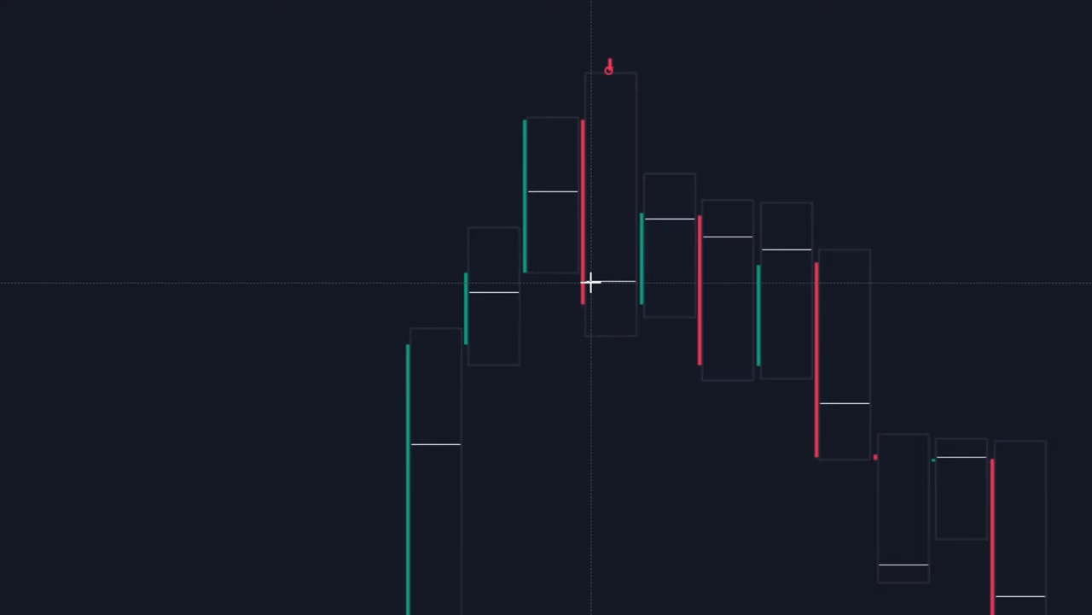
{"action": "left_click", "coordinate": [592, 281]}
{"action": "left_click_drag", "start_coordinate": [591, 281], "coordinate": [593, 305]}
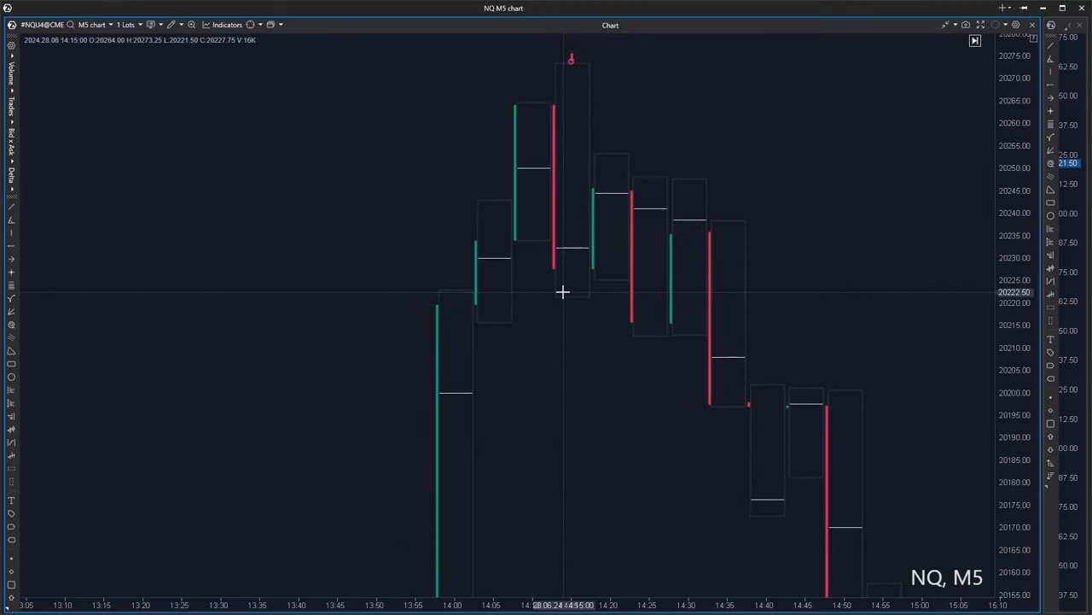
{"action": "scroll", "coordinate": [562, 292], "scroll_direction": "down", "scroll_amount": 3}
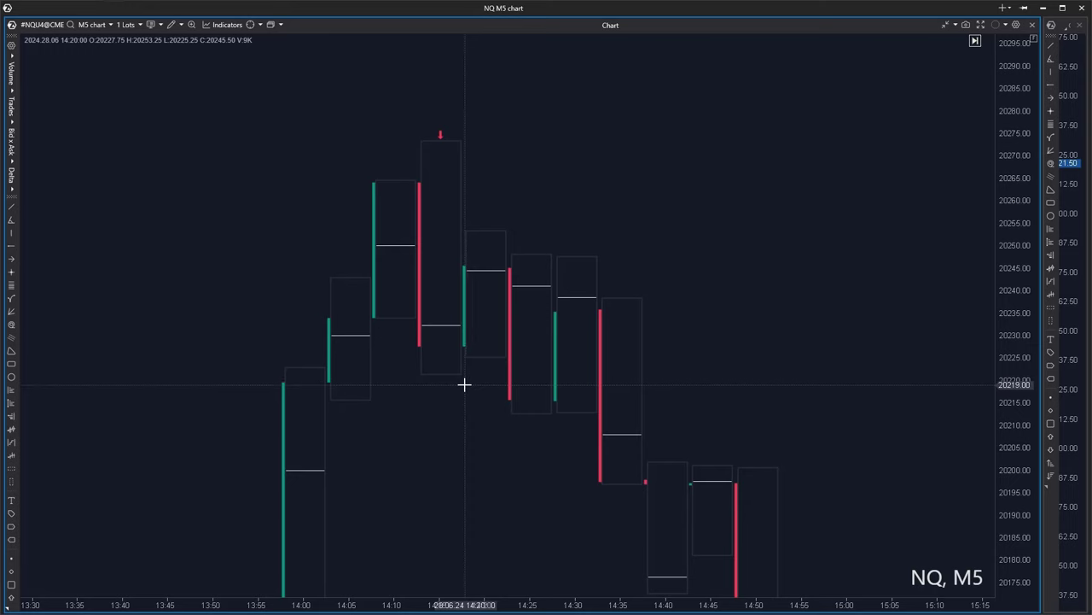
{"action": "left_click_drag", "start_coordinate": [463, 388], "coordinate": [465, 563]}
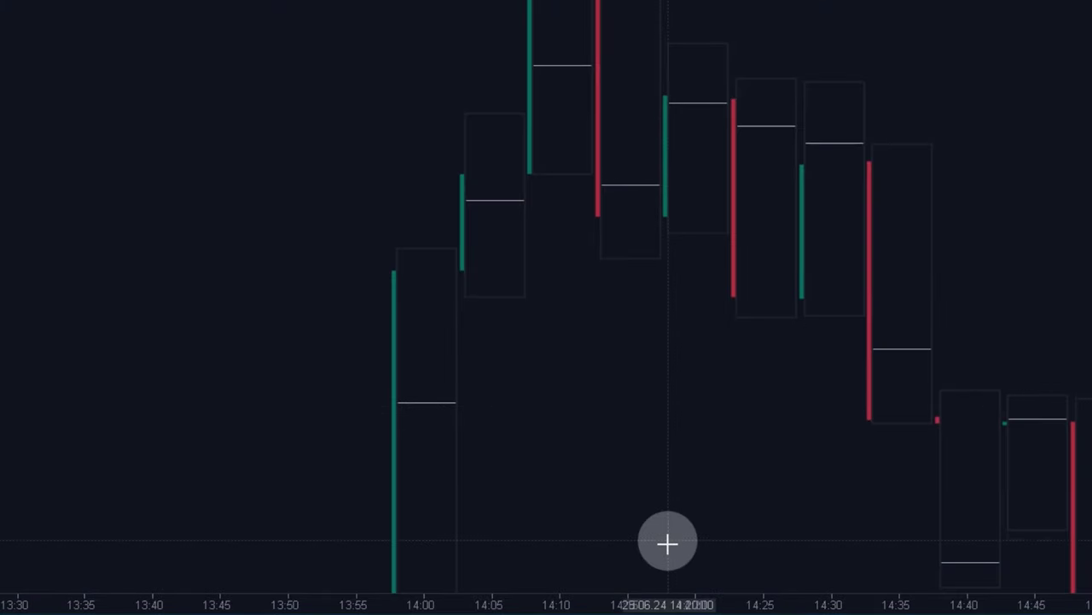
{"action": "left_click_drag", "start_coordinate": [667, 543], "coordinate": [676, 585]}
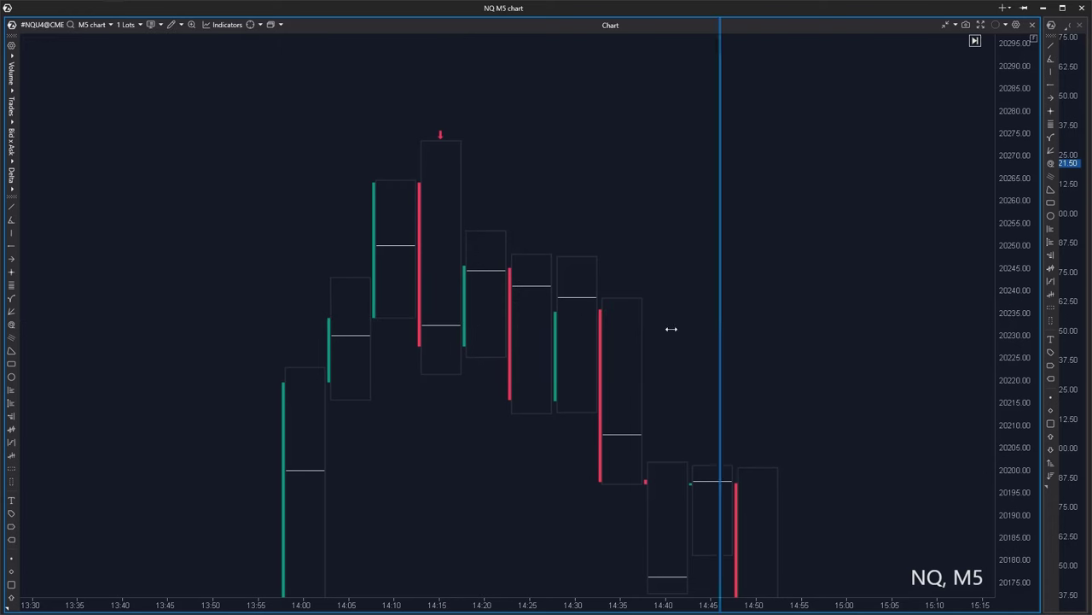
Widen the NQ M1 chart across the workspace and bring the peak, the blue zone and the following decline into view.
{"action": "left_click_drag", "start_coordinate": [120, 336], "coordinate": [119, 335]}
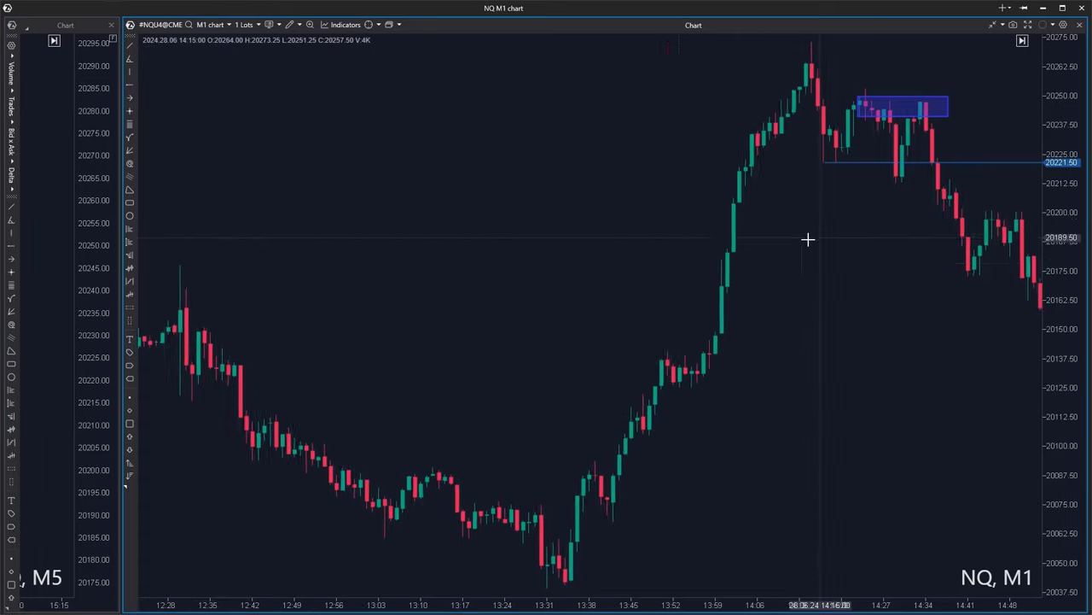
{"action": "left_click_drag", "start_coordinate": [808, 236], "coordinate": [461, 388]}
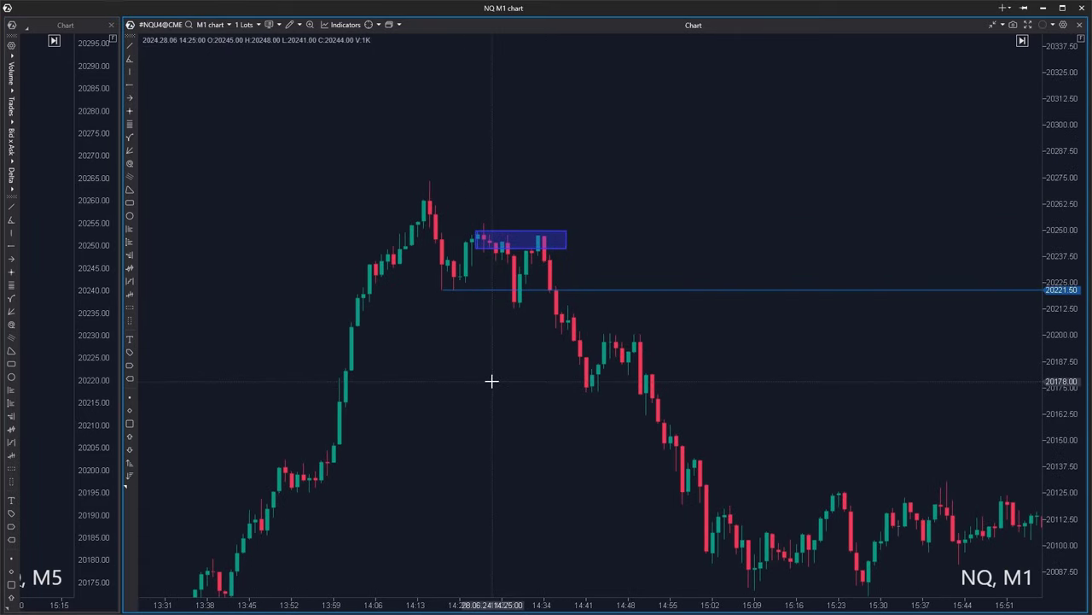